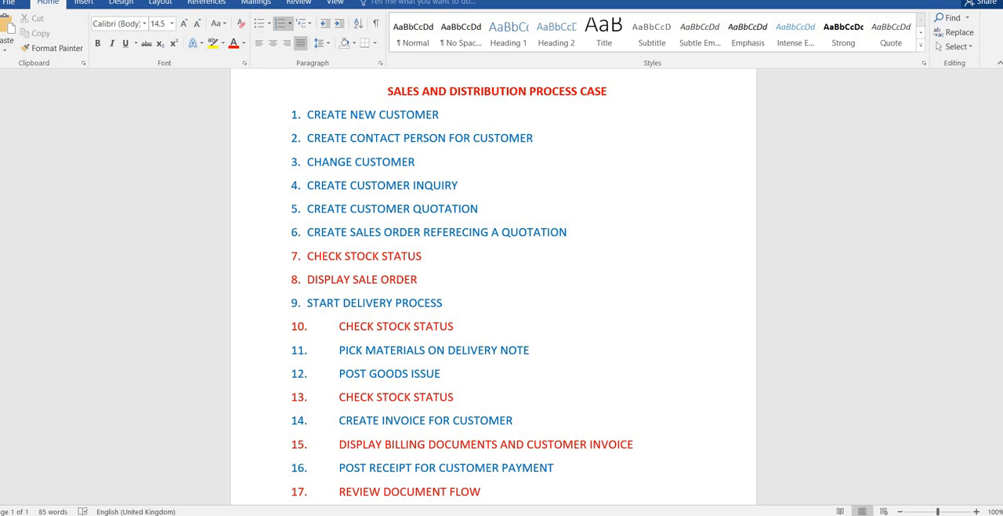
Step: Switch to the SAP NetWeaver page in the browser and log on to client 210 by entering the account password
{"action": "left_click", "coordinate": [622, 501]}
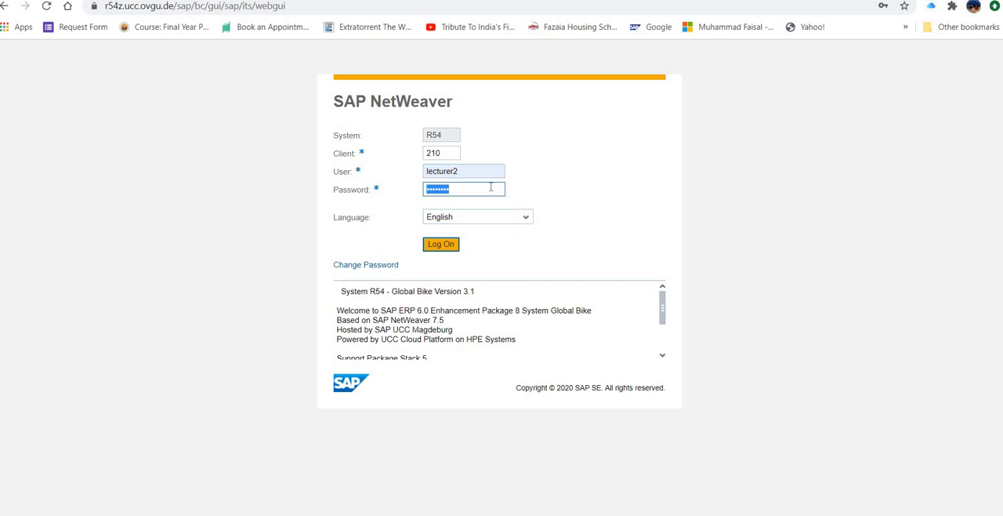
{"action": "left_click", "coordinate": [443, 244]}
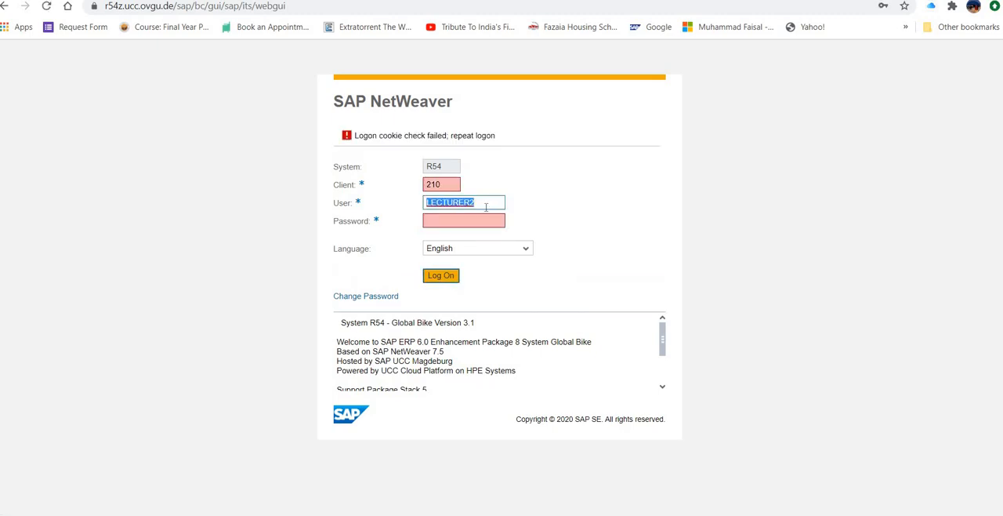
{"action": "left_click", "coordinate": [483, 223]}
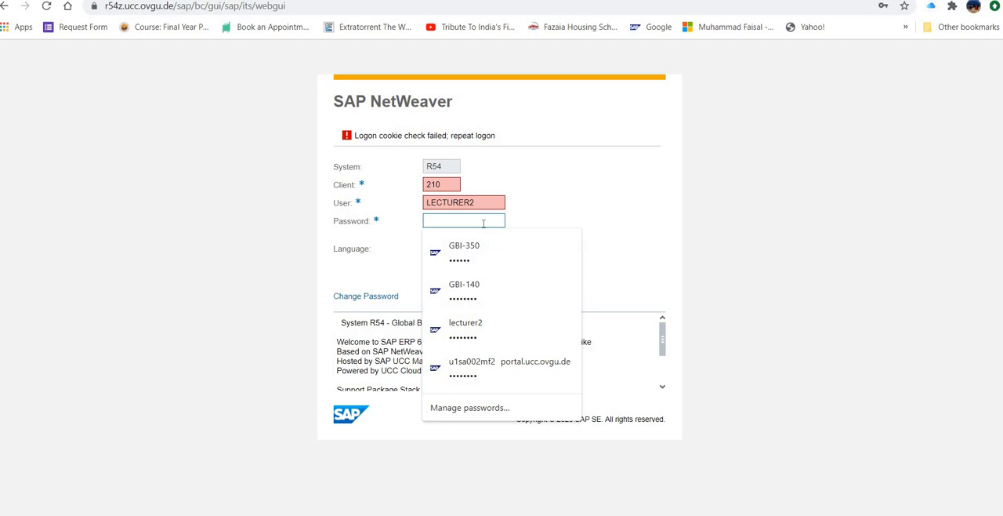
{"action": "type", "text": "a•••••••"}
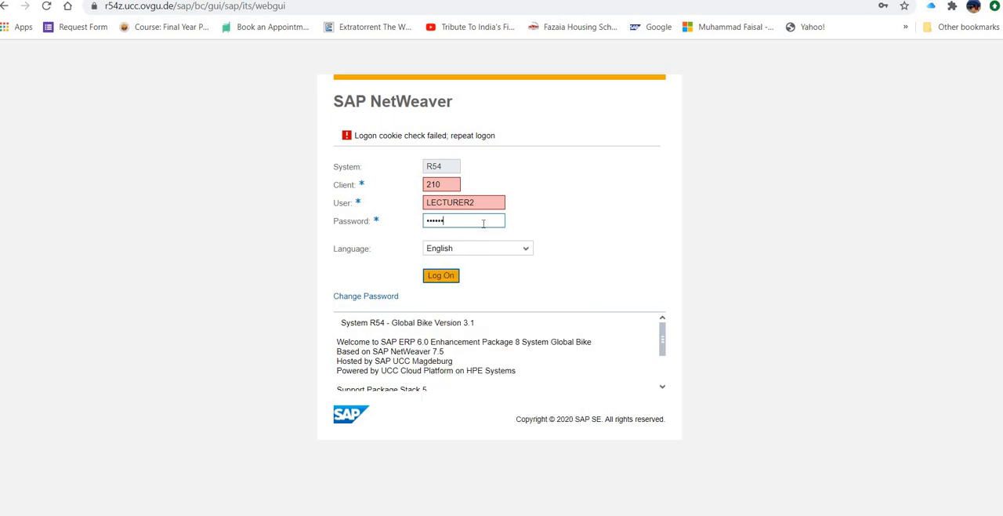
{"action": "key", "text": "Return"}
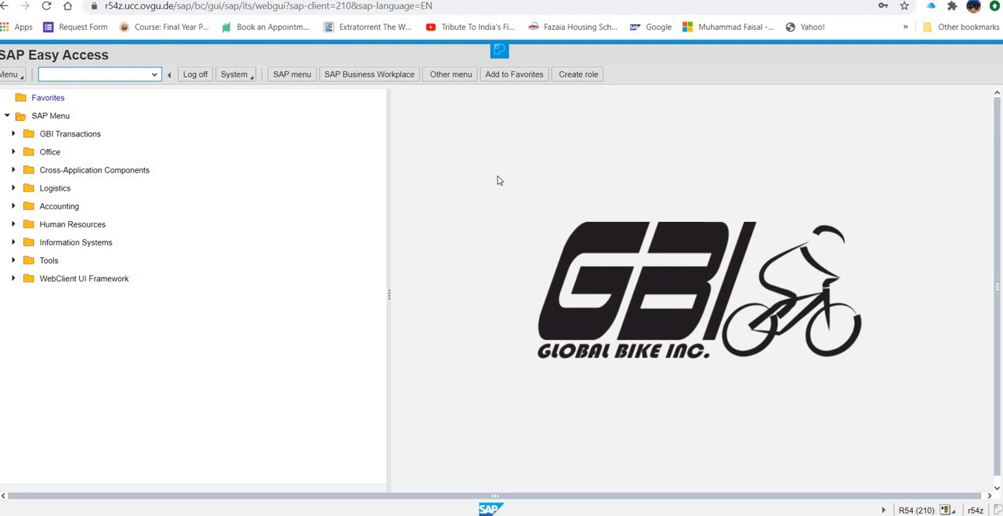
Step: Open the Complete customer creation transaction in the Business Partner master data of Logistics, Sales and Distribution
{"action": "left_click", "coordinate": [13, 188]}
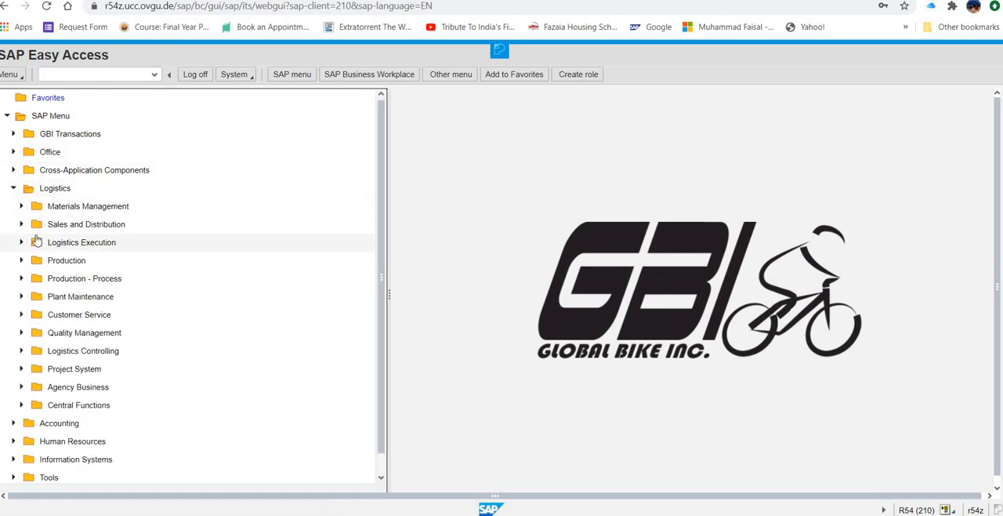
{"action": "left_click", "coordinate": [22, 224]}
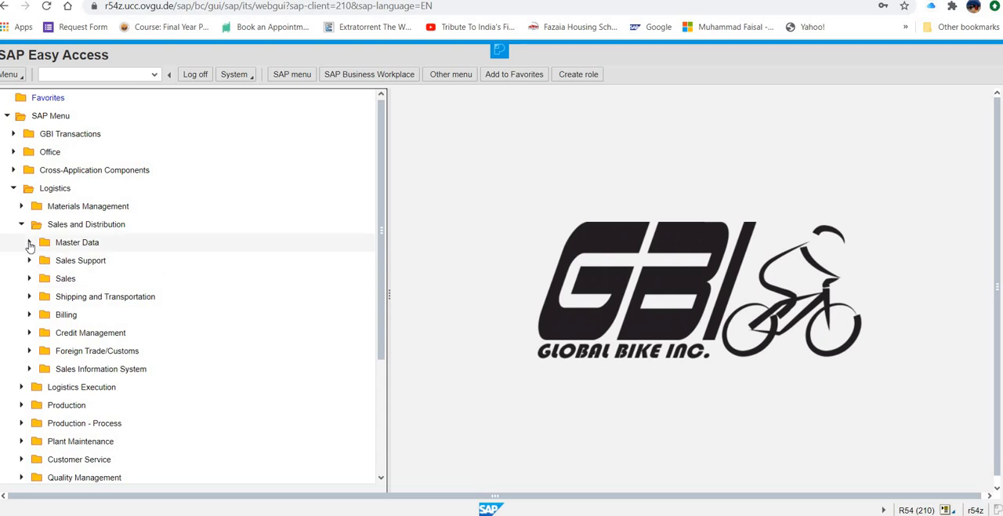
{"action": "left_click", "coordinate": [29, 245]}
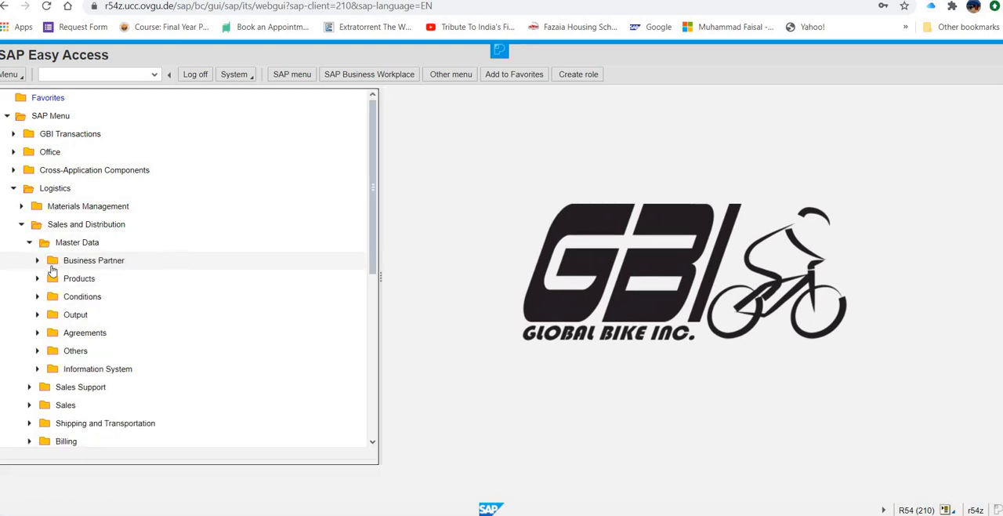
{"action": "left_click", "coordinate": [37, 261]}
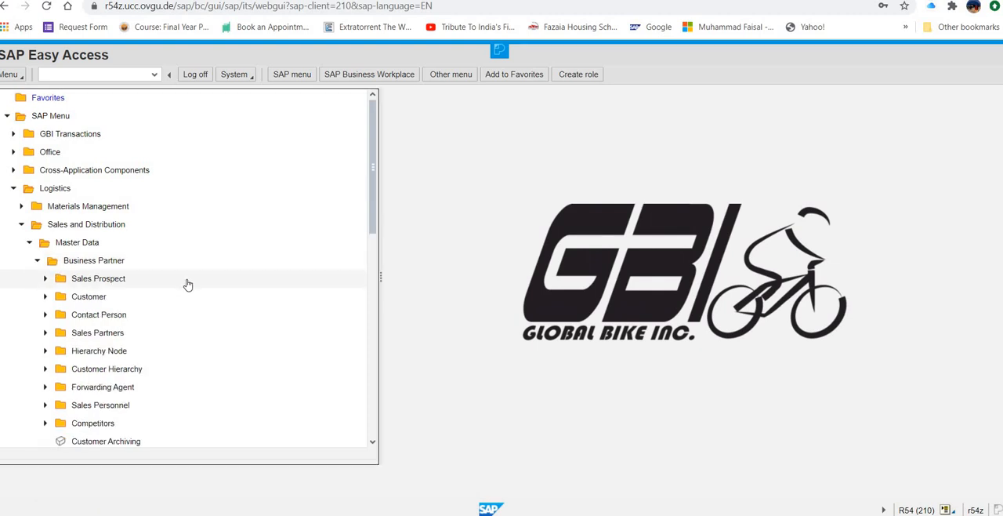
{"action": "left_click", "coordinate": [44, 296]}
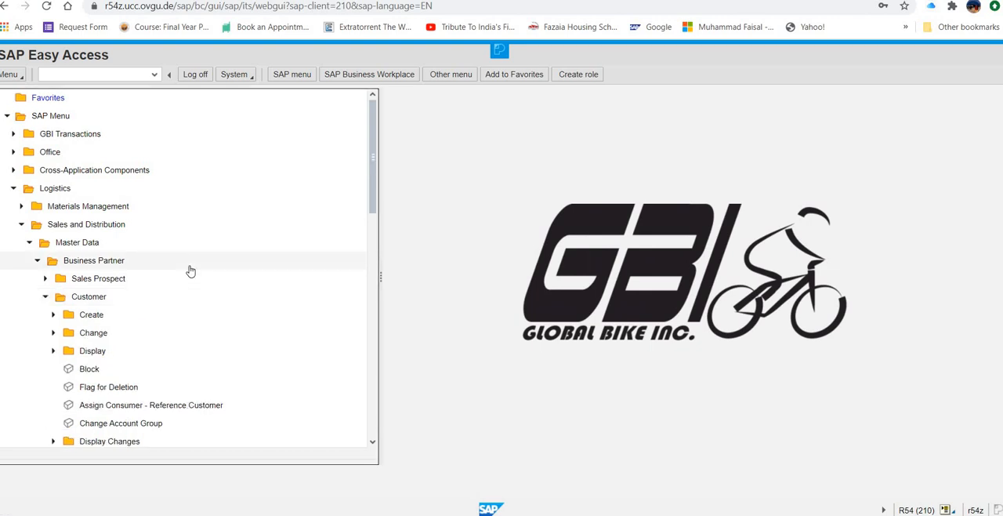
{"action": "left_click", "coordinate": [54, 314]}
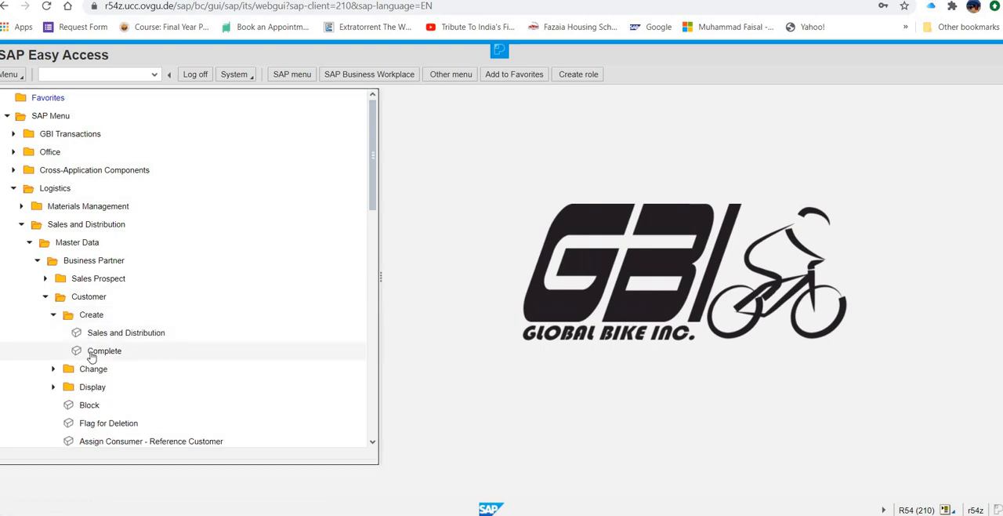
{"action": "left_click", "coordinate": [92, 353]}
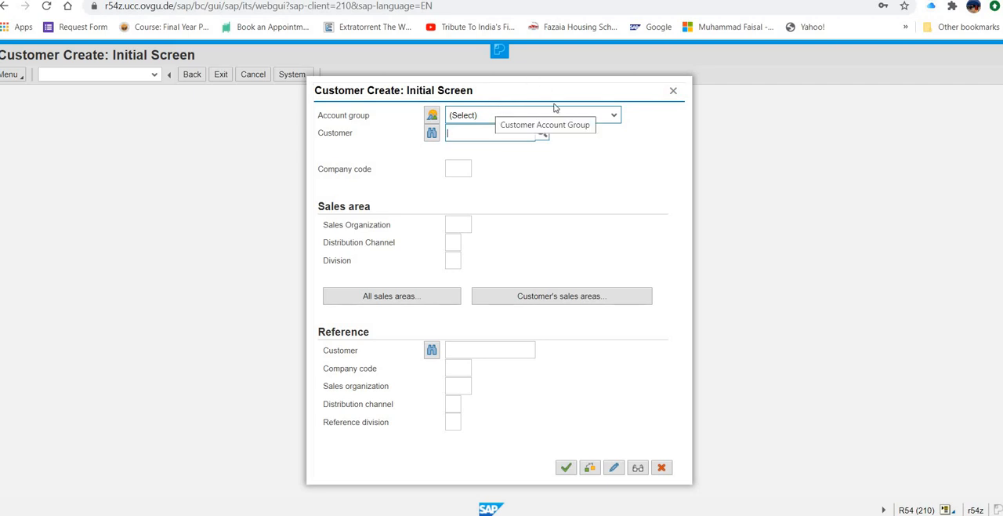
Step: Set the new customer's account group to Sold-to party
{"action": "left_click", "coordinate": [615, 116]}
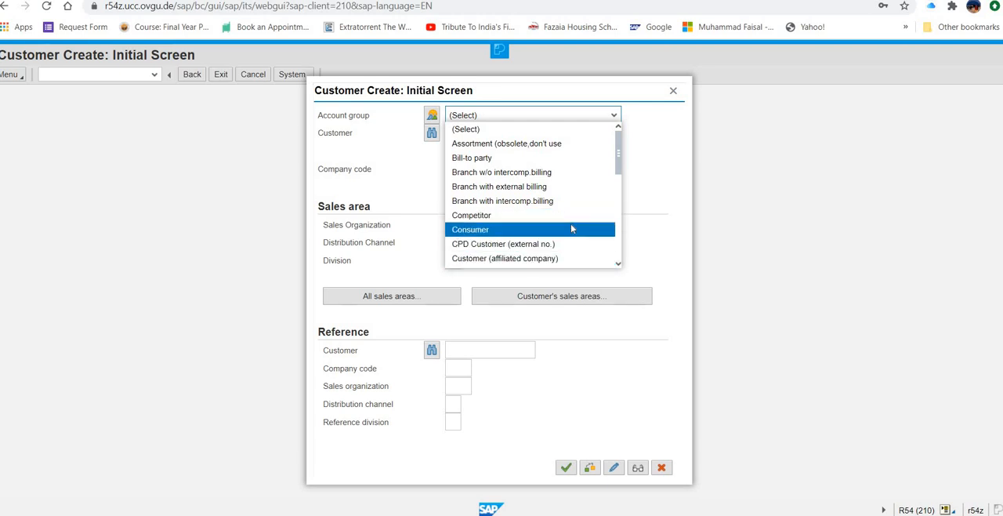
{"action": "scroll", "coordinate": [571, 223], "scroll_direction": "down", "scroll_amount": 1}
{"action": "scroll", "coordinate": [570, 225], "scroll_direction": "down", "scroll_amount": 3}
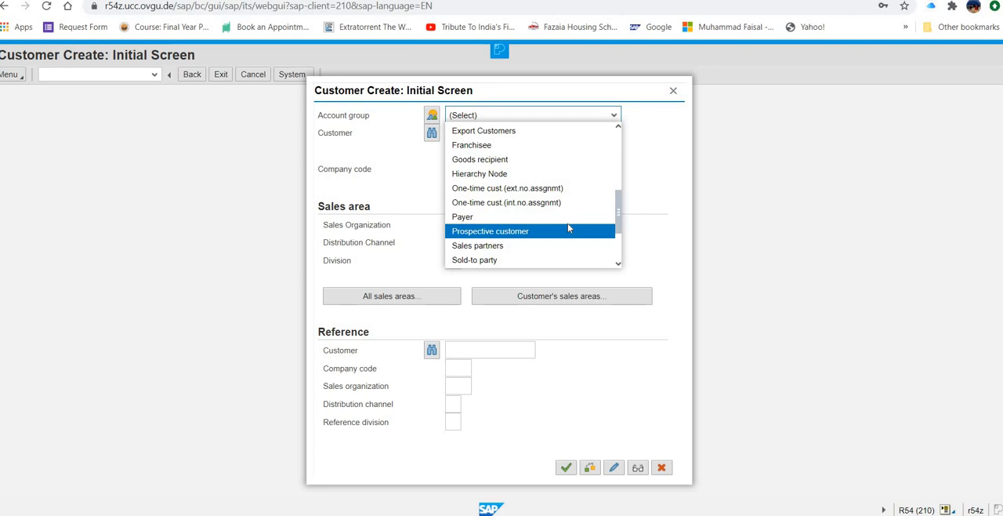
{"action": "scroll", "coordinate": [567, 226], "scroll_direction": "down", "scroll_amount": 1}
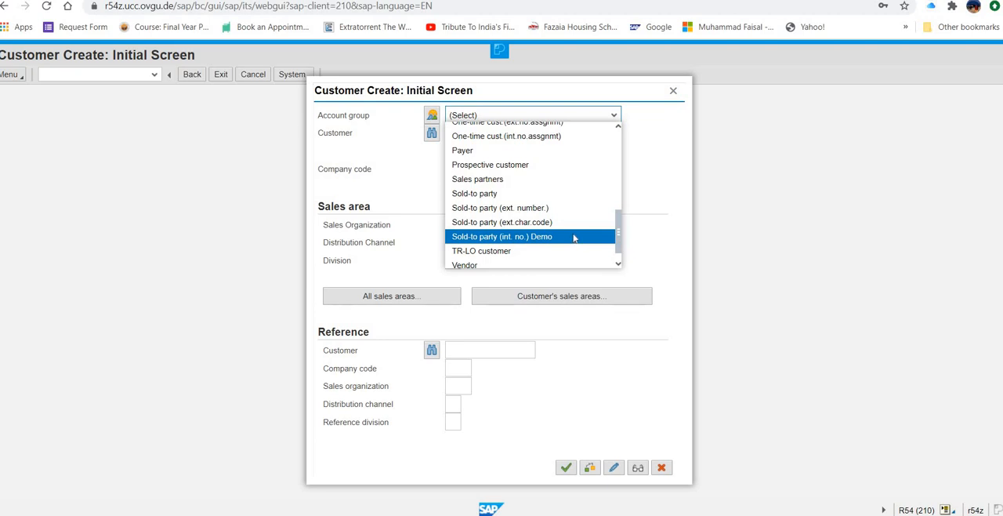
{"action": "scroll", "coordinate": [573, 239], "scroll_direction": "down", "scroll_amount": 1}
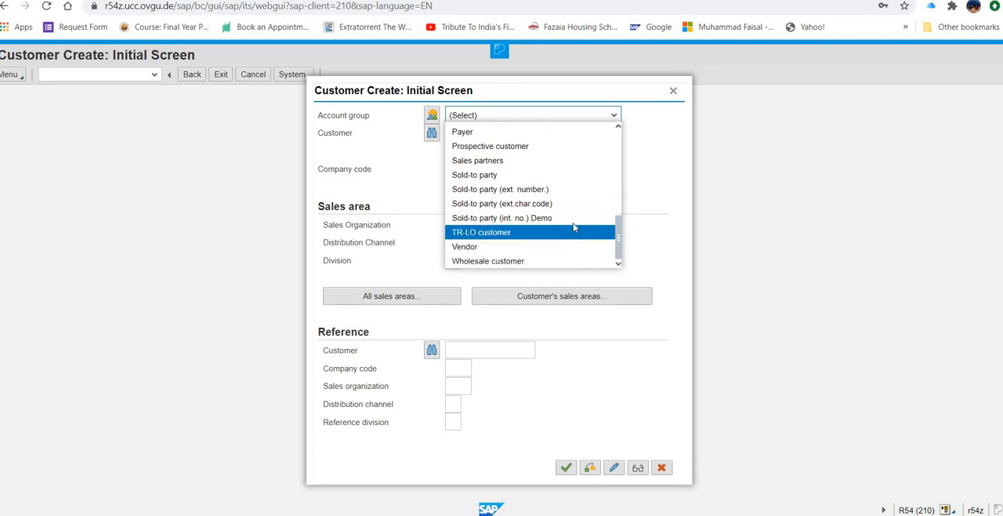
{"action": "scroll", "coordinate": [572, 225], "scroll_direction": "up", "scroll_amount": 5}
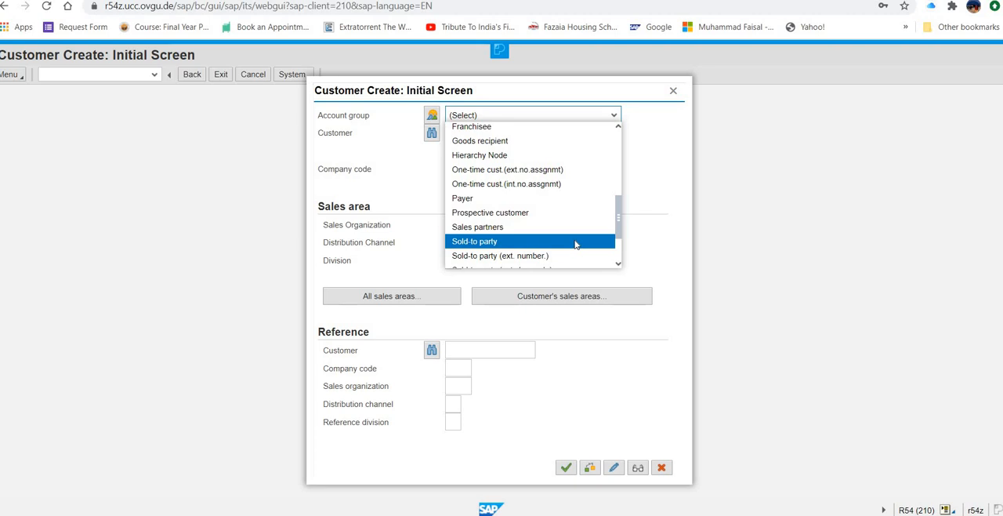
{"action": "scroll", "coordinate": [575, 245], "scroll_direction": "down", "scroll_amount": 5}
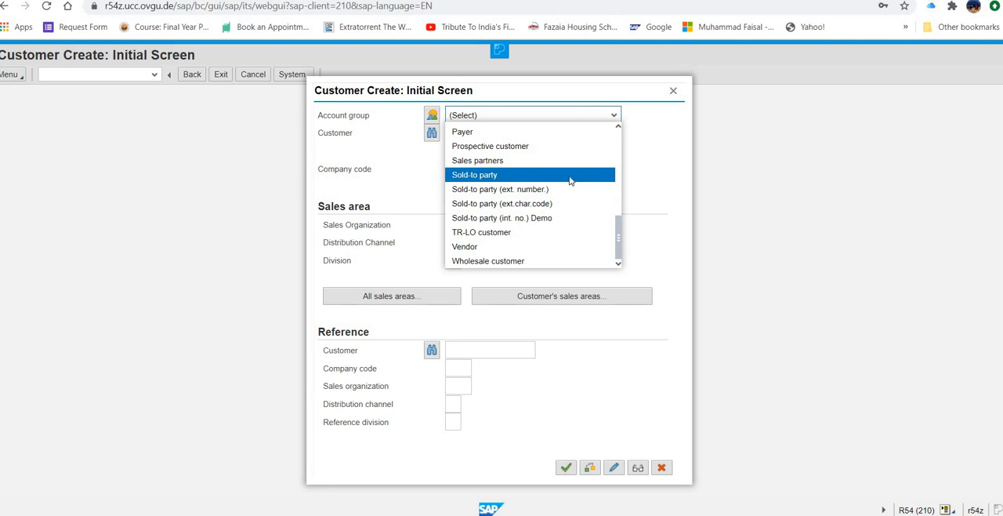
{"action": "left_click", "coordinate": [570, 181]}
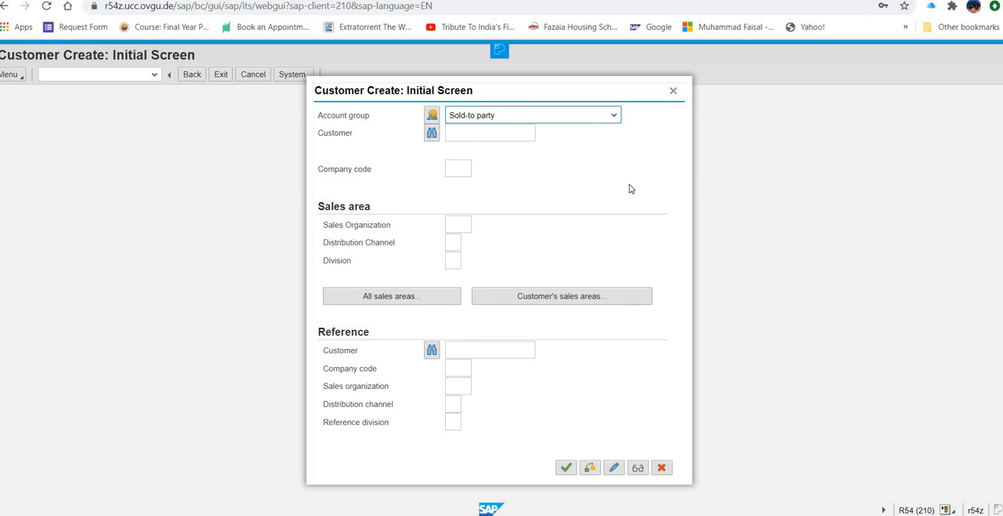
Step: Assign company code US00, sales organization UE00, distribution channel WH and division BI, and continue to the customer's general data
{"action": "left_click", "coordinate": [460, 171]}
{"action": "left_click", "coordinate": [460, 172]}
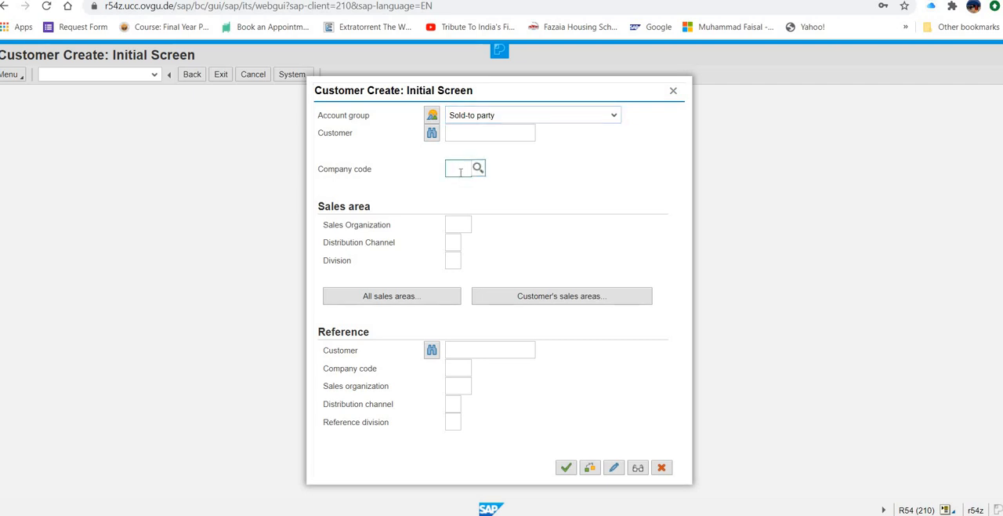
{"action": "type", "text": "us00"}
{"action": "left_click", "coordinate": [465, 224]}
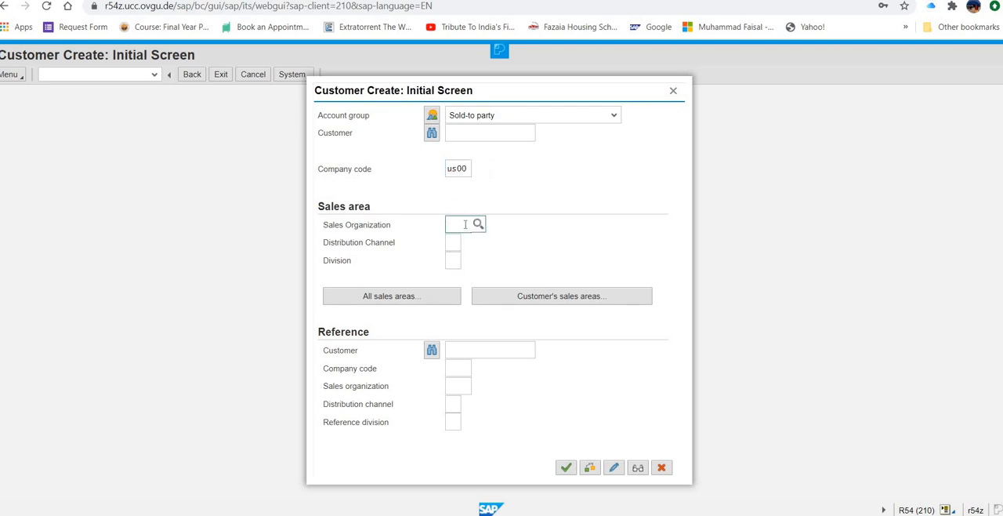
{"action": "type", "text": "ue00"}
{"action": "left_click", "coordinate": [453, 242]}
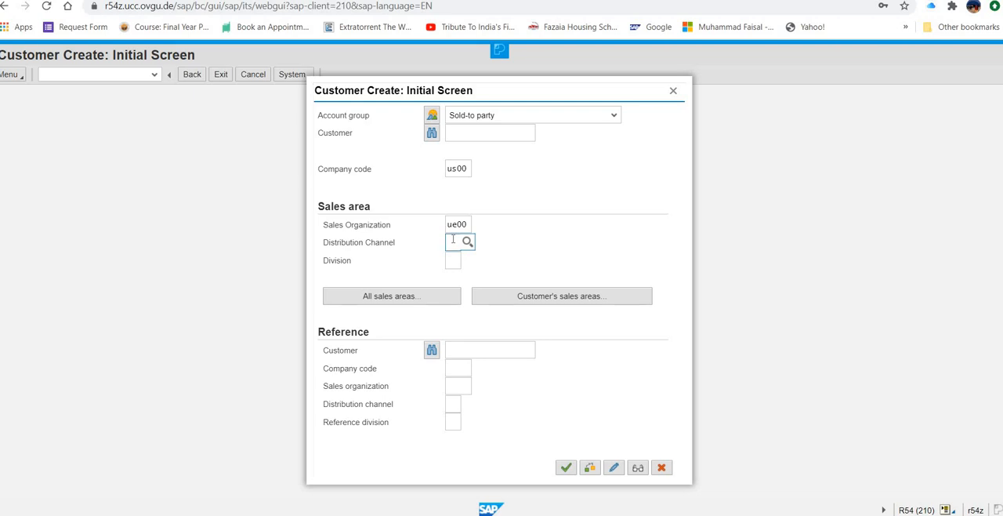
{"action": "type", "text": "wh"}
{"action": "left_click", "coordinate": [452, 258]}
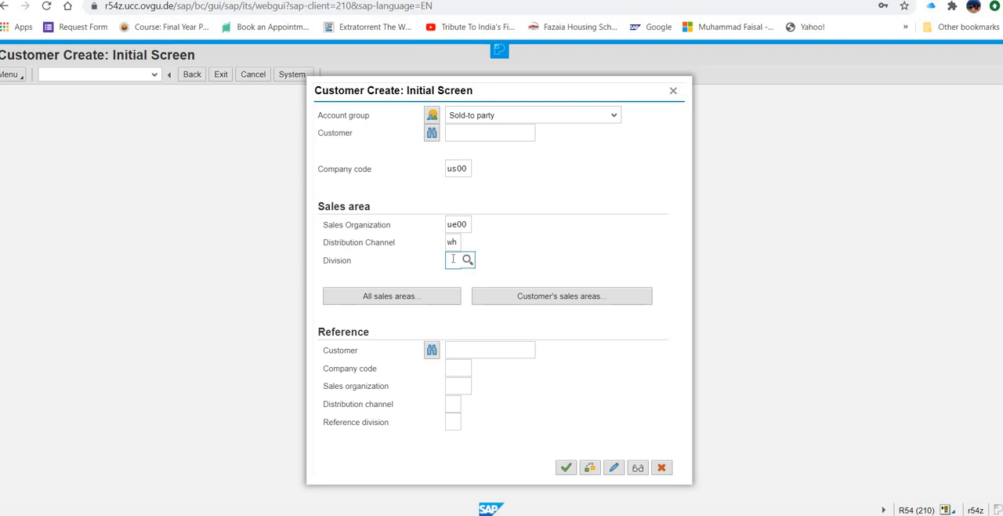
{"action": "type", "text": "bi"}
{"action": "left_click", "coordinate": [565, 467]}
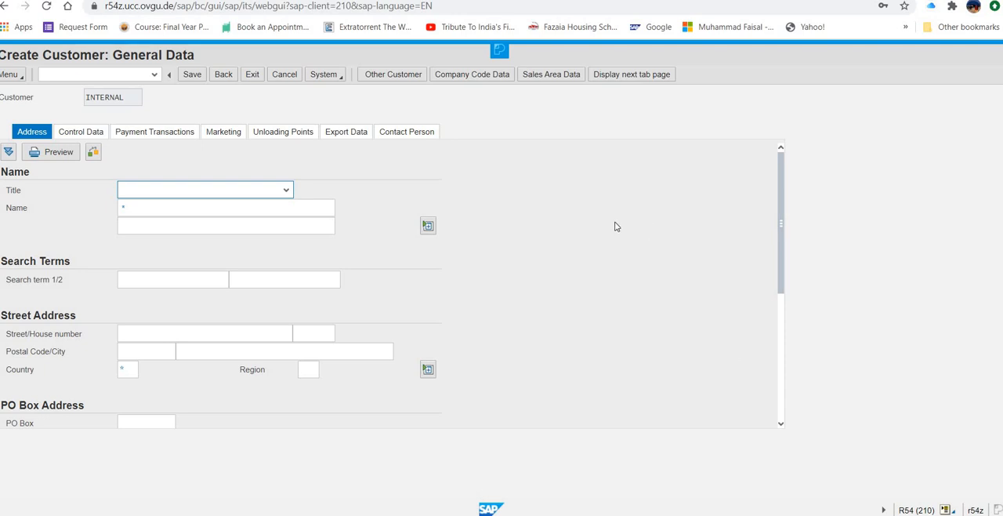
Step: Give the customer the title Company, the name The Bike Zone and the first search term 500
{"action": "left_click", "coordinate": [286, 189]}
{"action": "left_click", "coordinate": [273, 205]}
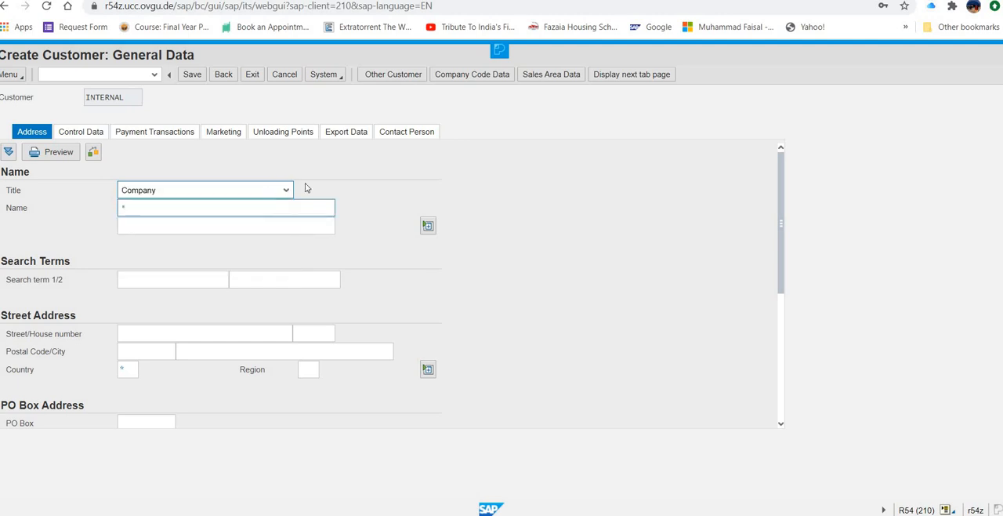
{"action": "left_click", "coordinate": [301, 213]}
{"action": "type", "text": "The B"}
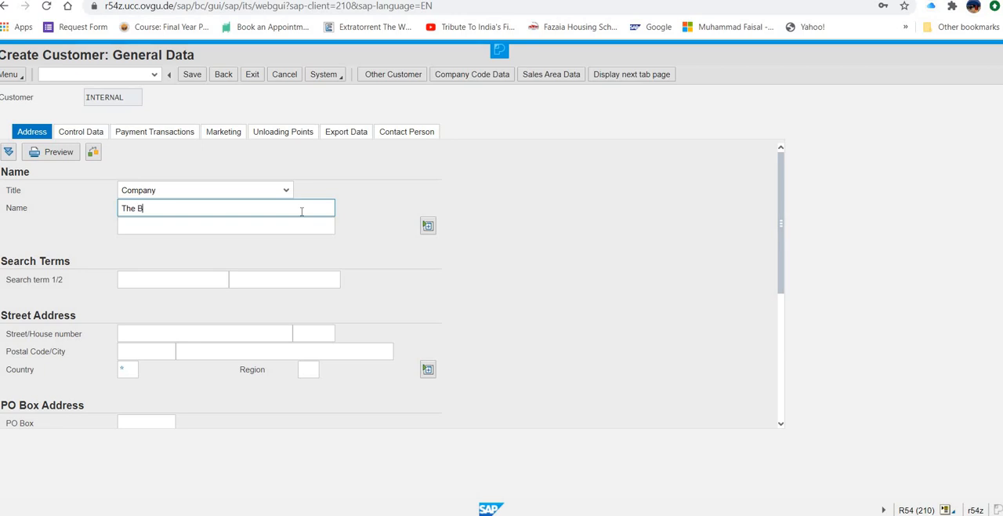
{"action": "type", "text": "ike Zone"}
{"action": "left_click", "coordinate": [198, 280]}
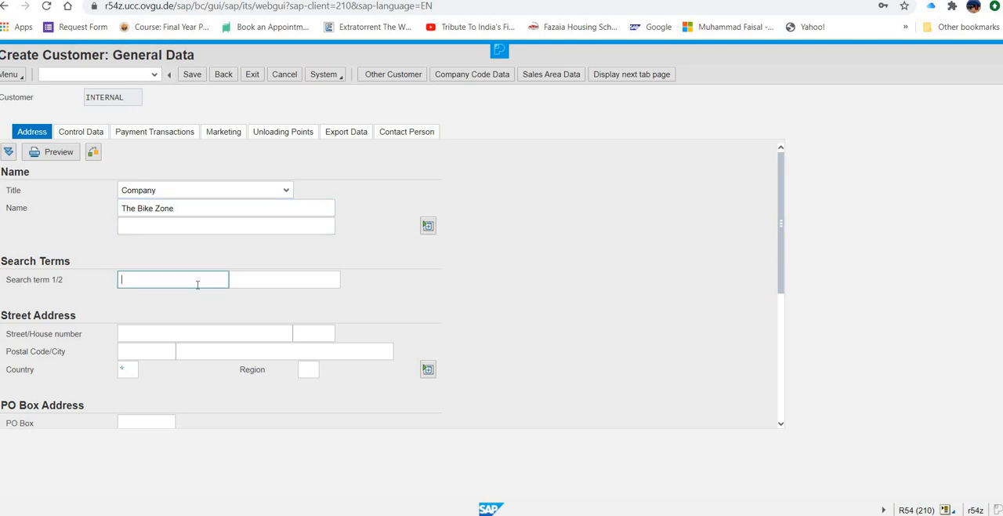
{"action": "type", "text": "500"}
Step: Enter the customer's street address, postal code and city
{"action": "left_click", "coordinate": [163, 335]}
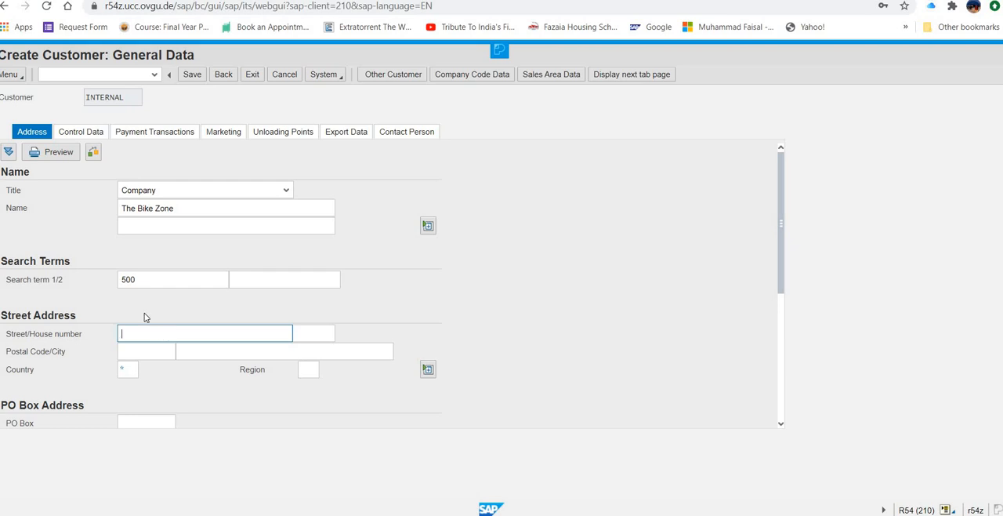
{"action": "type", "text": "2144 N Orange Ave"}
{"action": "left_click", "coordinate": [149, 352]}
{"action": "type", "text": "32804"}
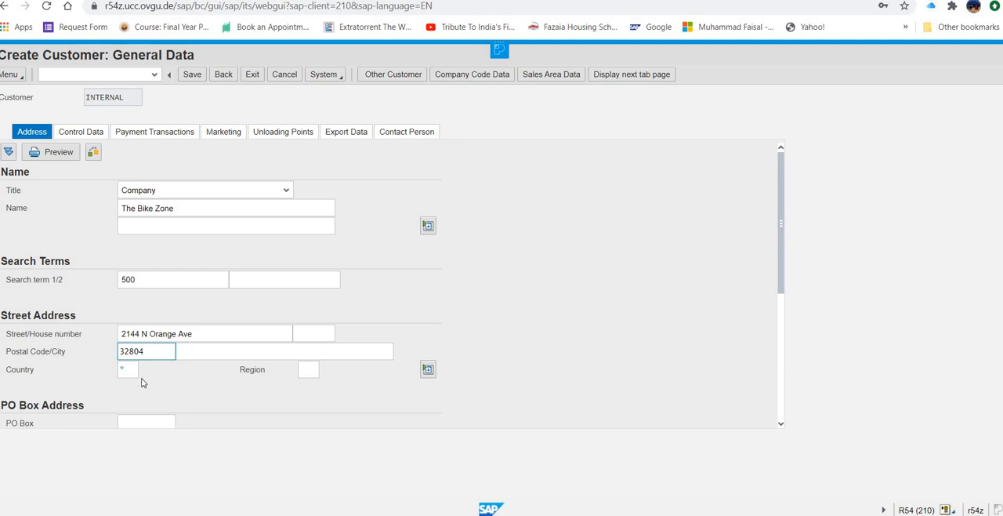
{"action": "left_click", "coordinate": [301, 353]}
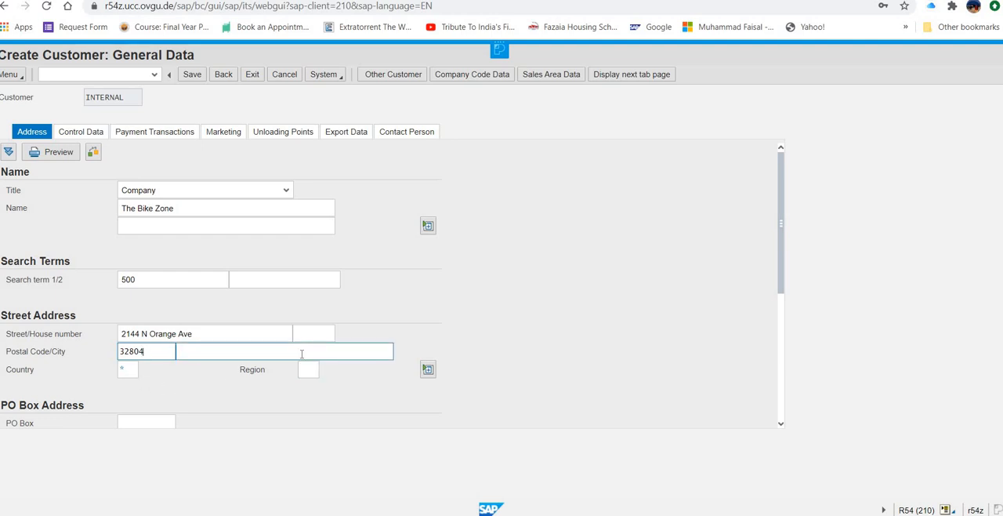
{"action": "type", "text": "Orlando"}
Step: Set the customer's country to US and the region to FL
{"action": "left_click", "coordinate": [123, 367]}
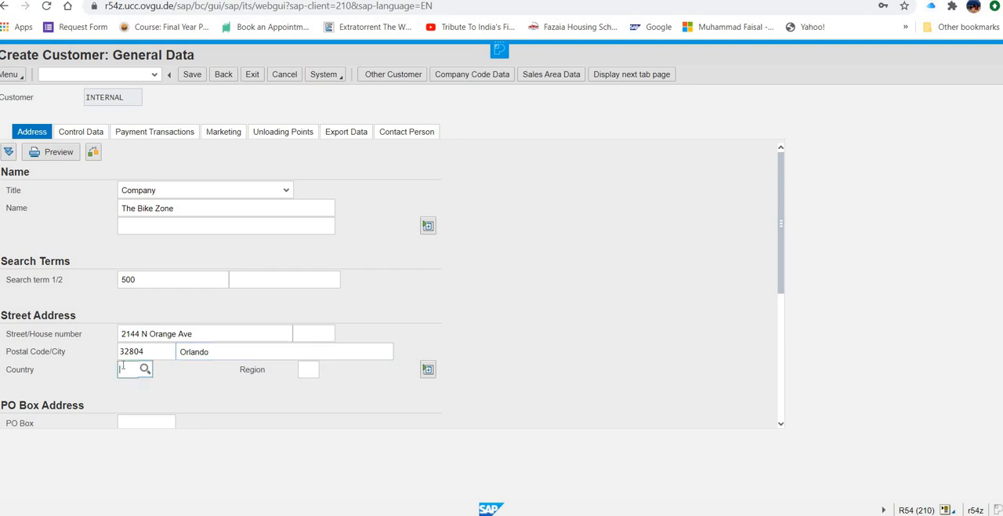
{"action": "type", "text": "US"}
{"action": "left_click", "coordinate": [304, 368]}
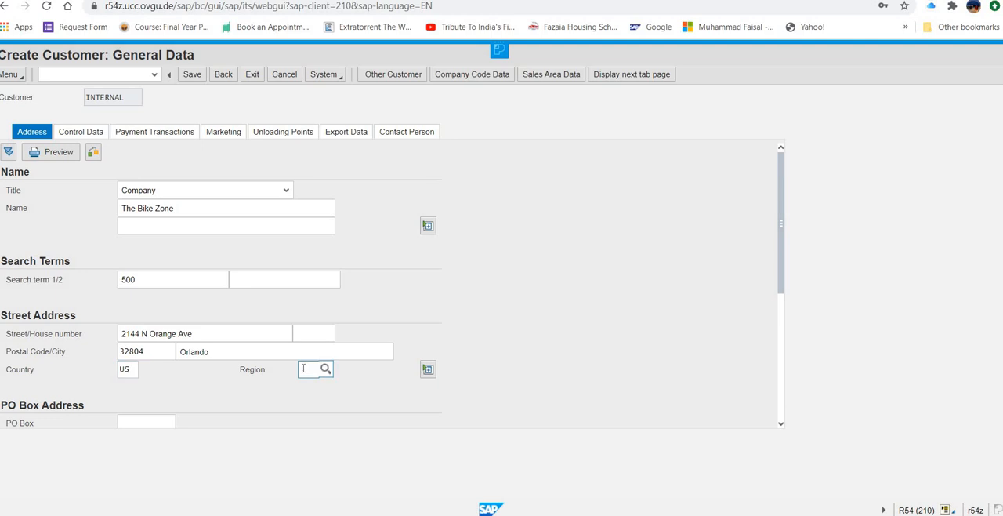
{"action": "type", "text": "F"}
Step: Expand the customer's street address section to show its additional fields
{"action": "scroll", "coordinate": [311, 297], "scroll_direction": "down", "scroll_amount": 3}
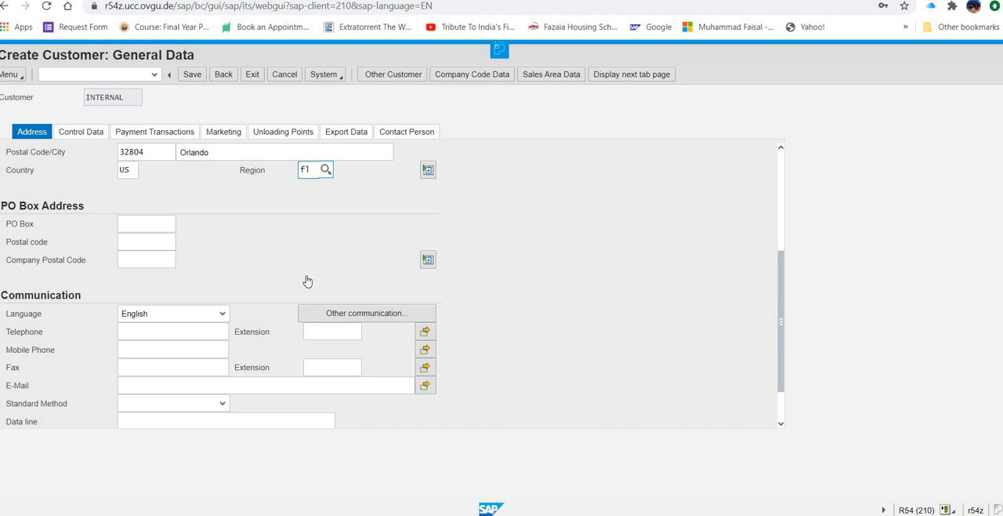
{"action": "scroll", "coordinate": [306, 277], "scroll_direction": "down", "scroll_amount": 2}
{"action": "scroll", "coordinate": [495, 281], "scroll_direction": "up", "scroll_amount": 2}
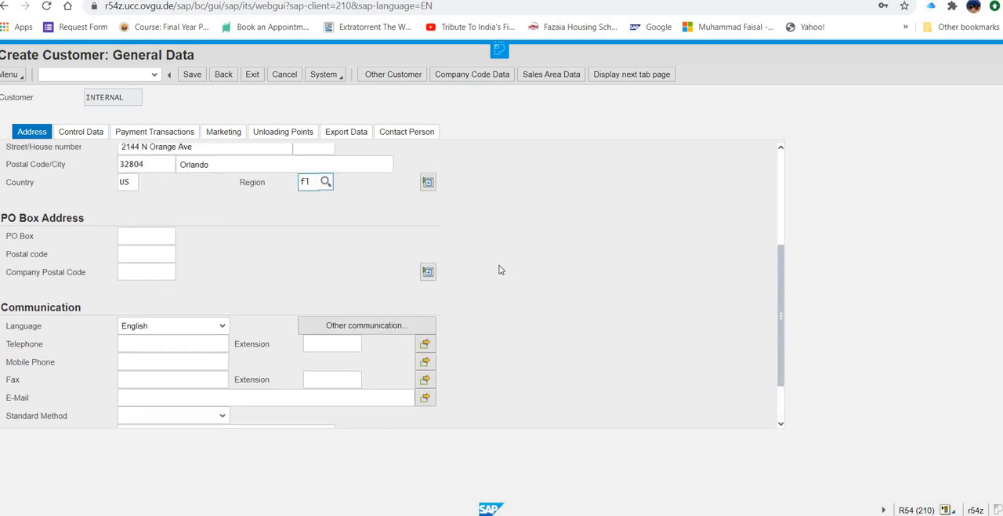
{"action": "left_click", "coordinate": [428, 183]}
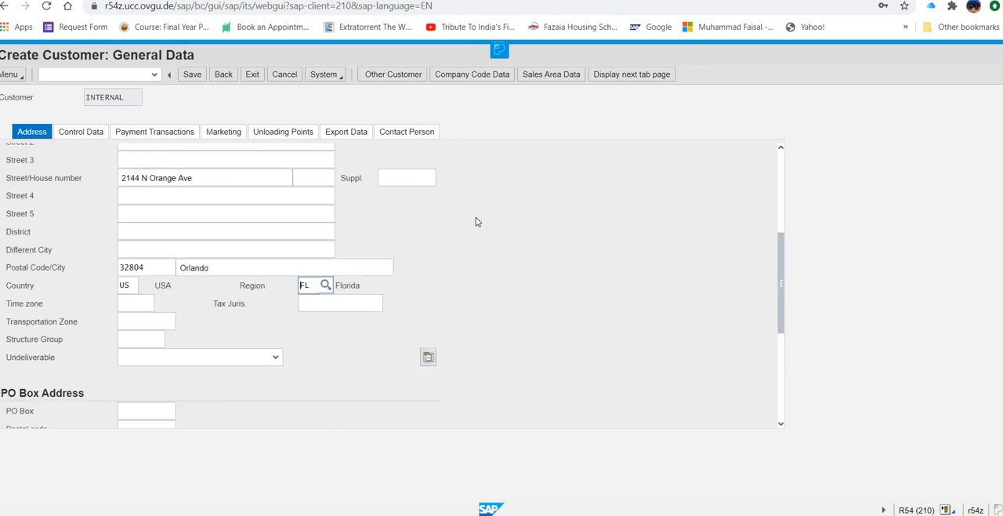
{"action": "left_click", "coordinate": [217, 253]}
{"action": "left_click", "coordinate": [148, 319]}
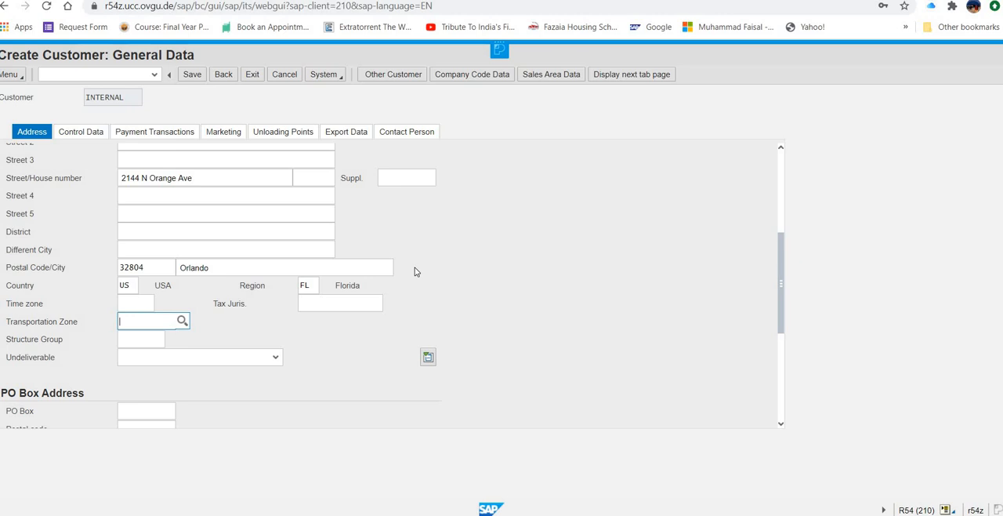
{"action": "left_click", "coordinate": [182, 321]}
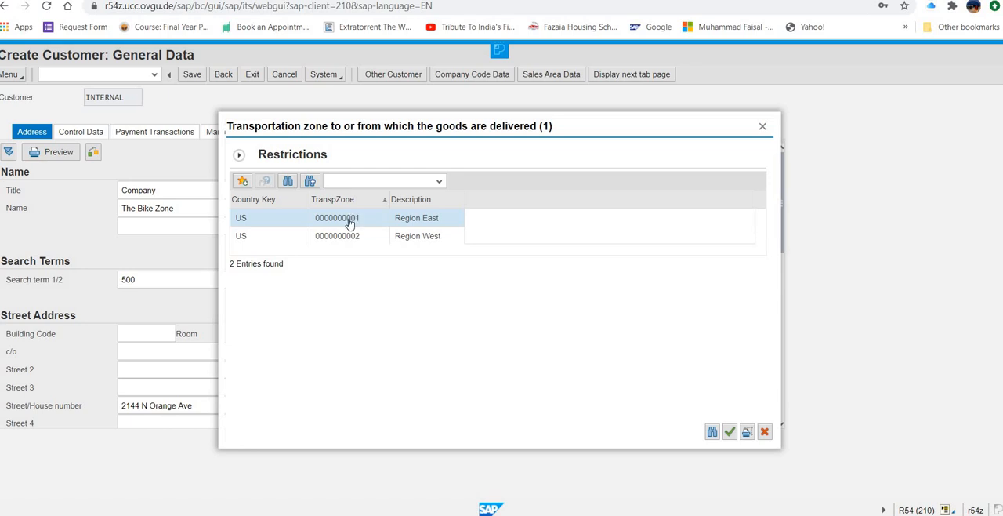
{"action": "left_click", "coordinate": [350, 223]}
{"action": "left_click", "coordinate": [729, 432]}
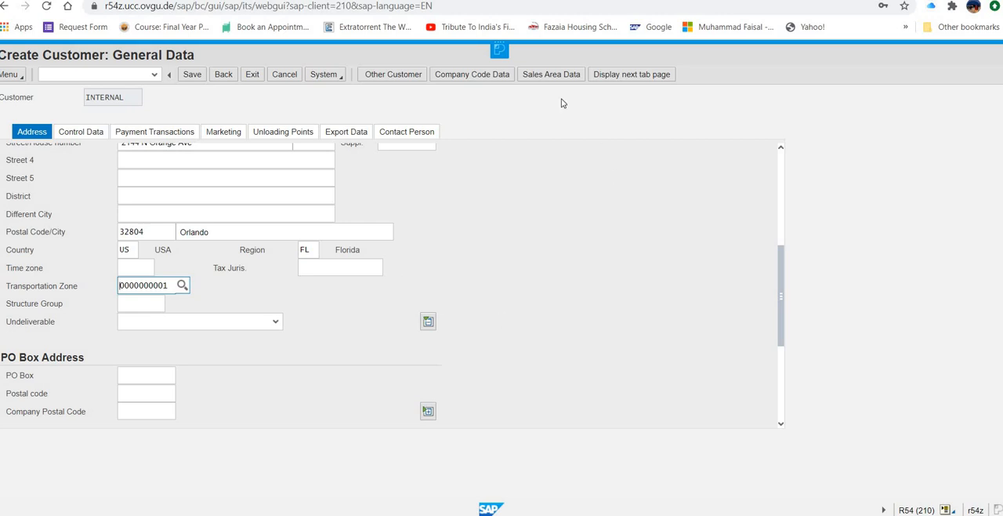
Step: Go to the customer's company code data, dismissing the duplicate customer check
{"action": "left_click", "coordinate": [477, 75]}
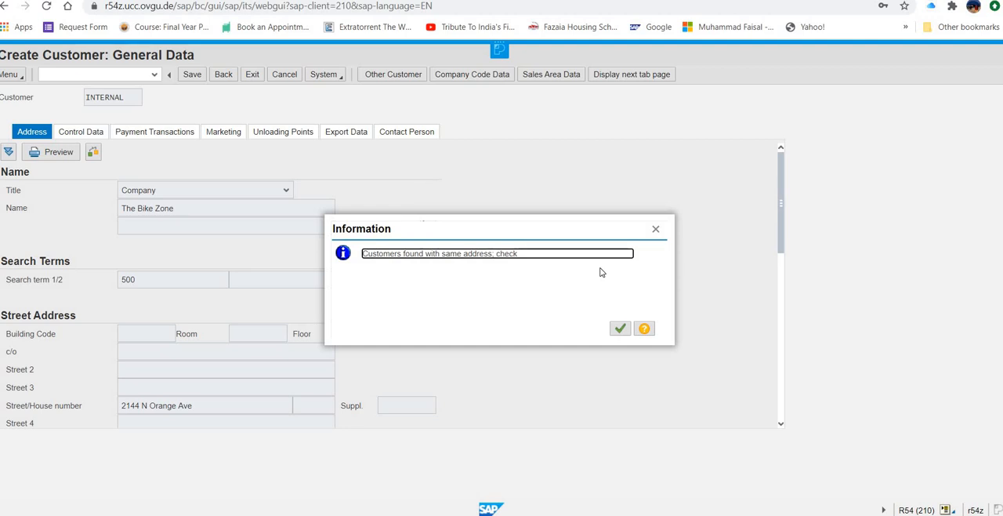
{"action": "left_click", "coordinate": [620, 329]}
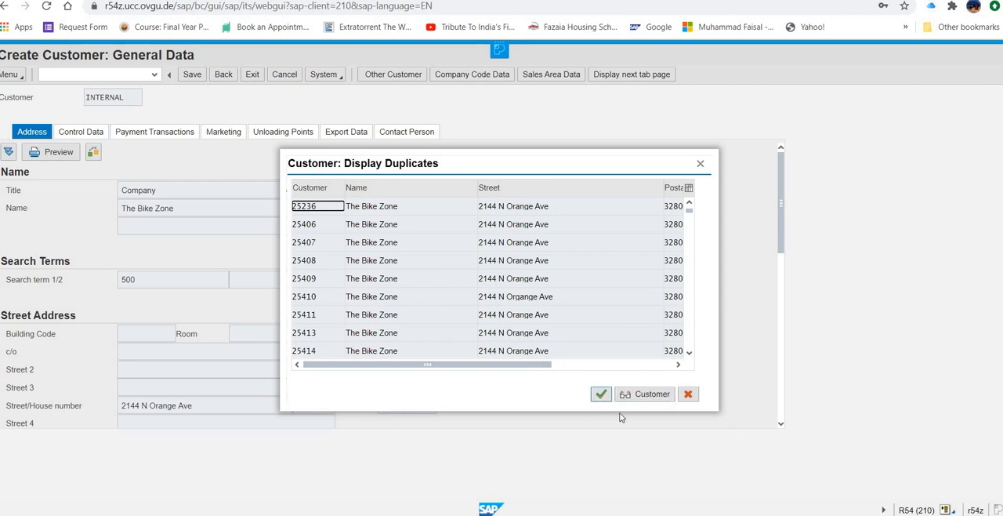
{"action": "left_click", "coordinate": [688, 394]}
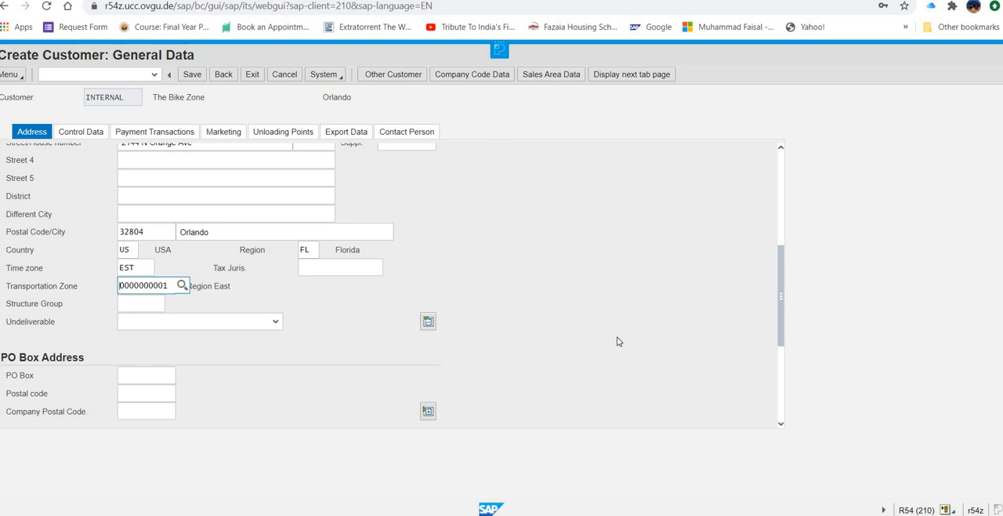
{"action": "left_click", "coordinate": [496, 76]}
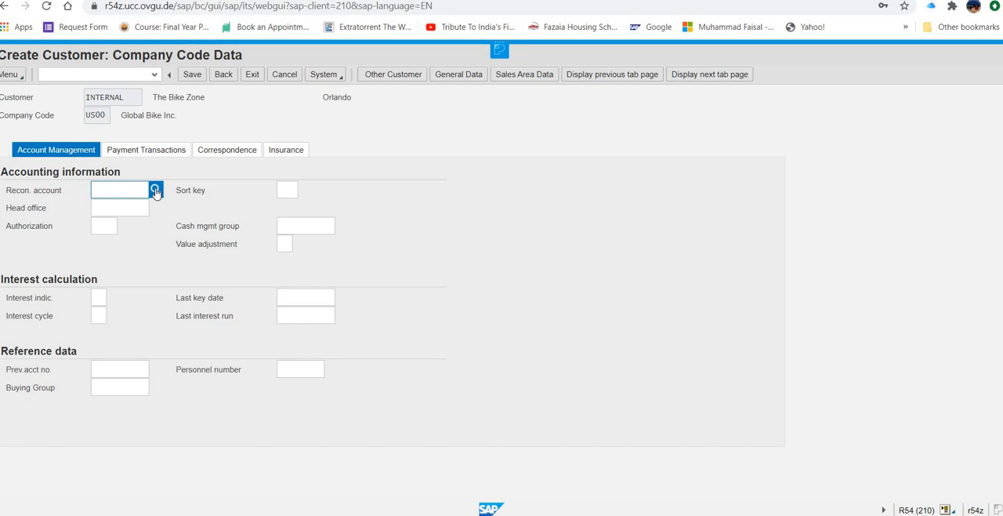
Step: Assign the Trade Accounts receivables G/L account as the reconciliation account and set the sort key to 001, Posting date
{"action": "type", "text": "*"}
{"action": "left_click", "coordinate": [155, 192]}
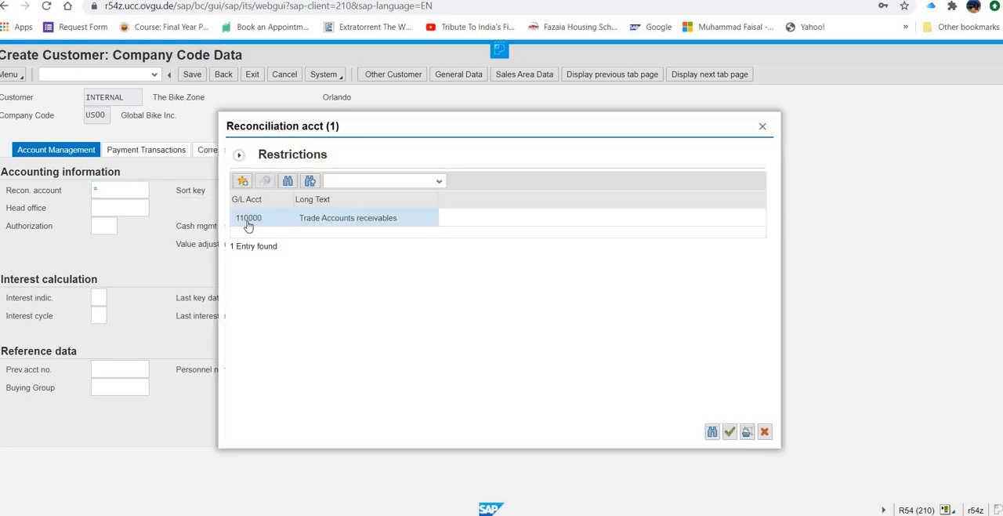
{"action": "double_click", "coordinate": [248, 218]}
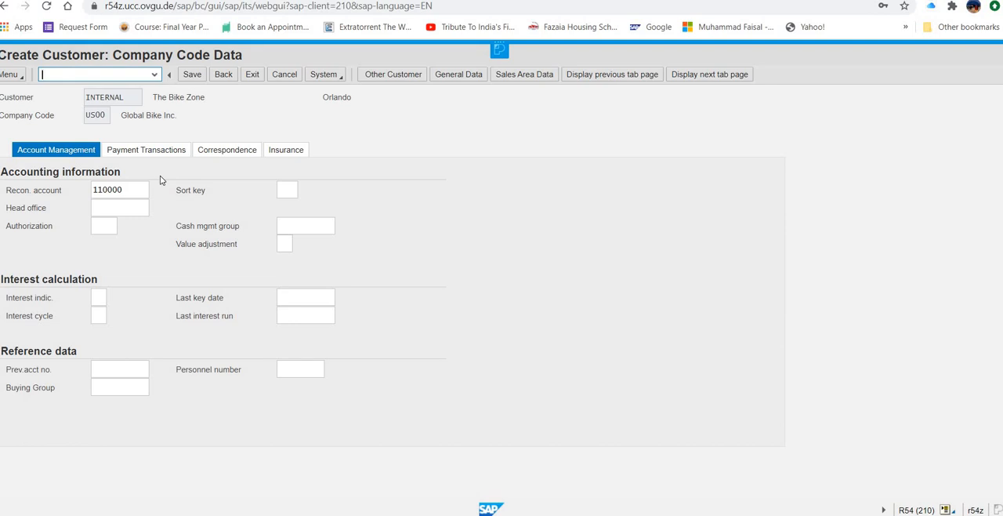
{"action": "left_click", "coordinate": [304, 190]}
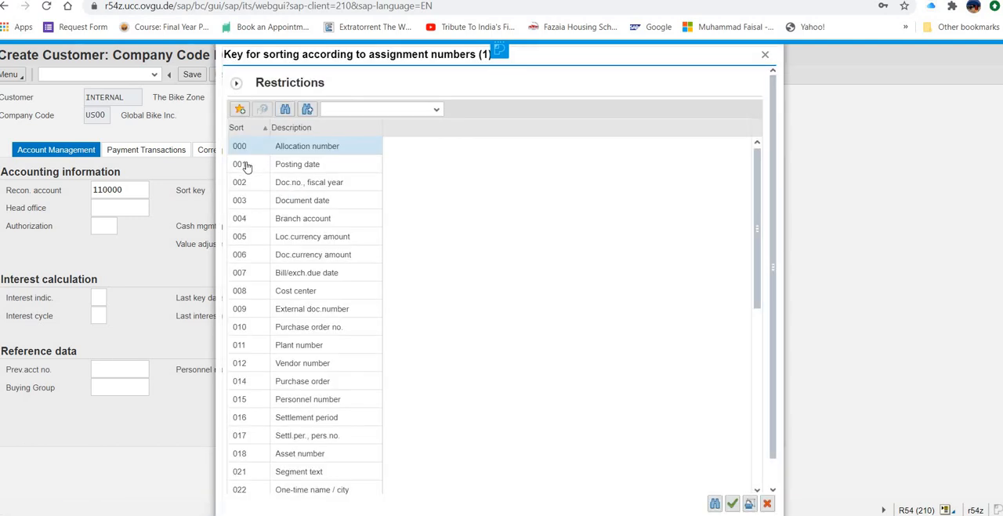
{"action": "double_click", "coordinate": [242, 165]}
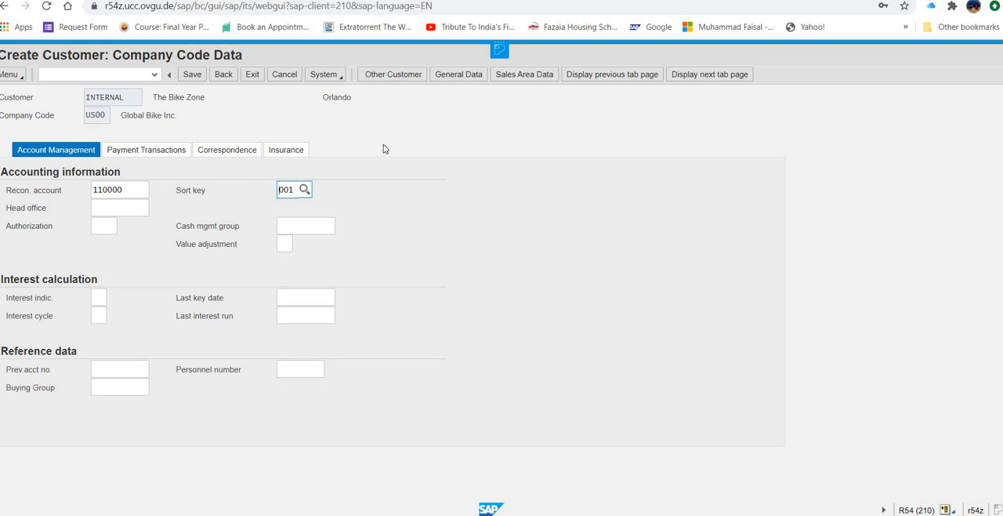
Step: Set the terms of payment in the company code payment data to 0001, payable immediately due net
{"action": "left_click", "coordinate": [161, 155]}
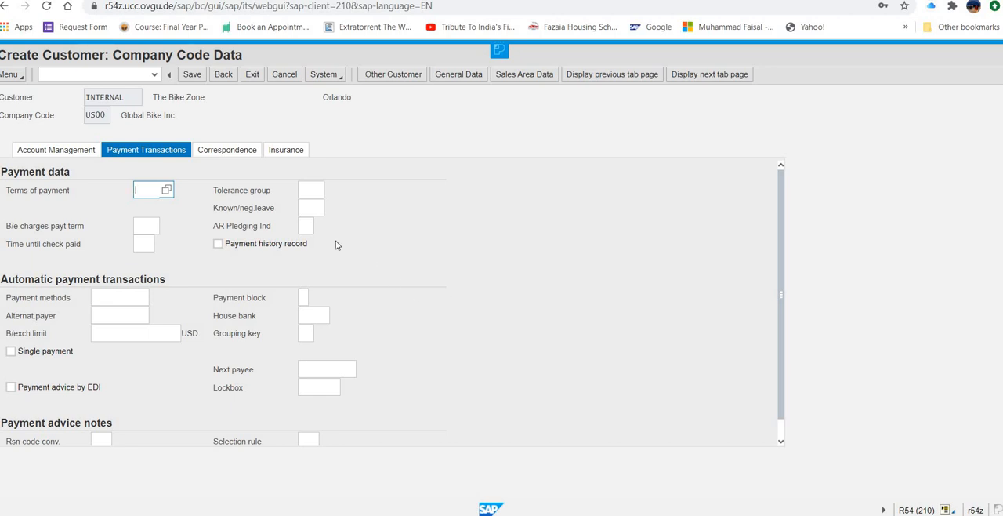
{"action": "left_click", "coordinate": [167, 192]}
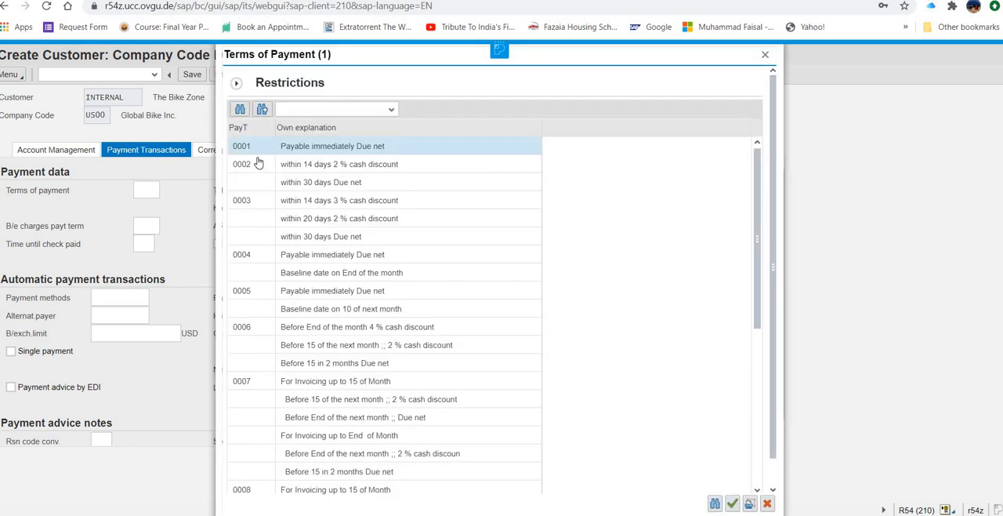
{"action": "double_click", "coordinate": [245, 150]}
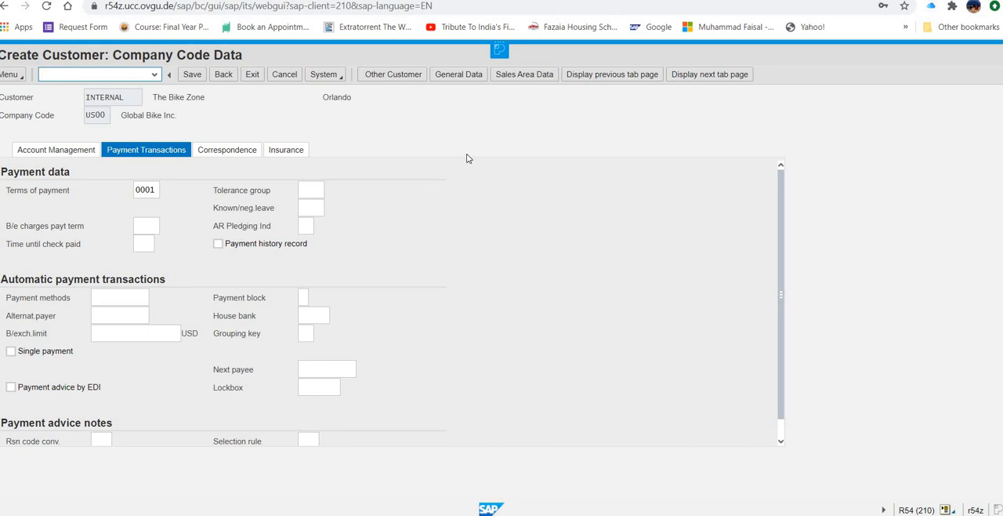
Step: Set the customer statistics group to 1 in the sales area data
{"action": "left_click", "coordinate": [529, 77]}
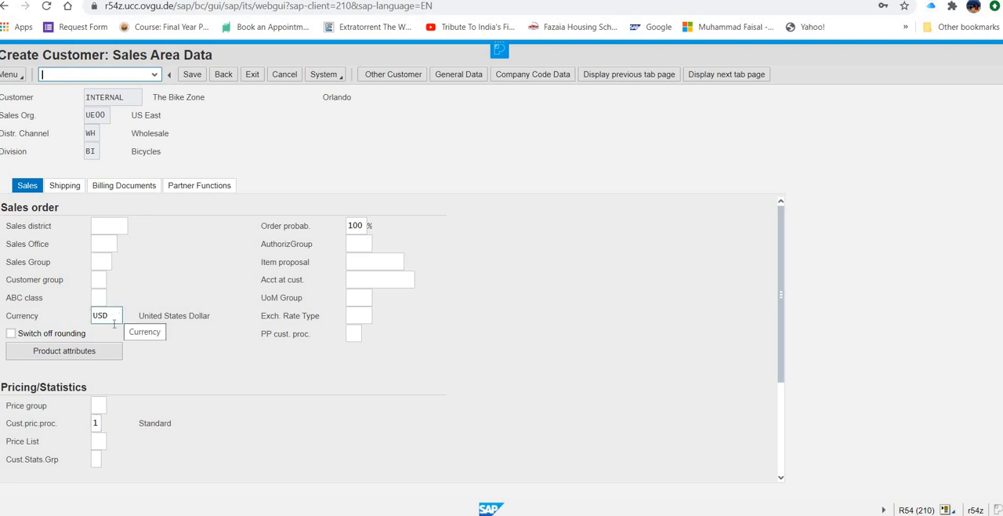
{"action": "left_click", "coordinate": [97, 457]}
{"action": "type", "text": "1"}
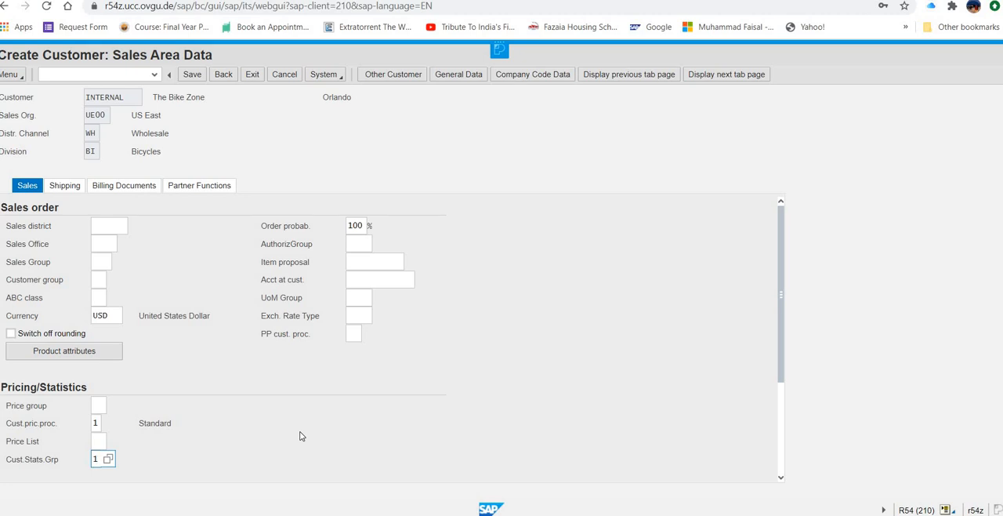
{"action": "left_click", "coordinate": [302, 435]}
Step: Set the customer's delivery priority to 02, Normal item, and the shipping conditions to 01
{"action": "left_click", "coordinate": [70, 190]}
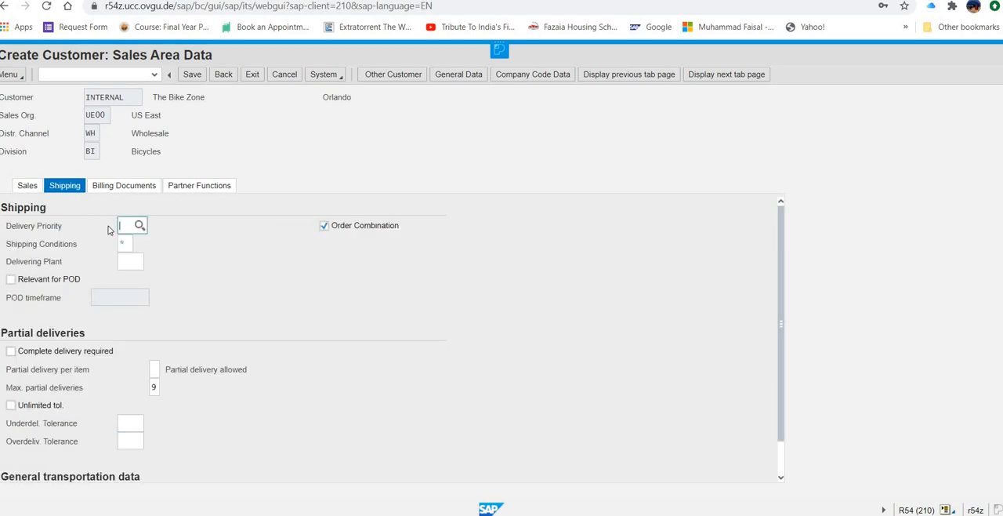
{"action": "left_click", "coordinate": [140, 226]}
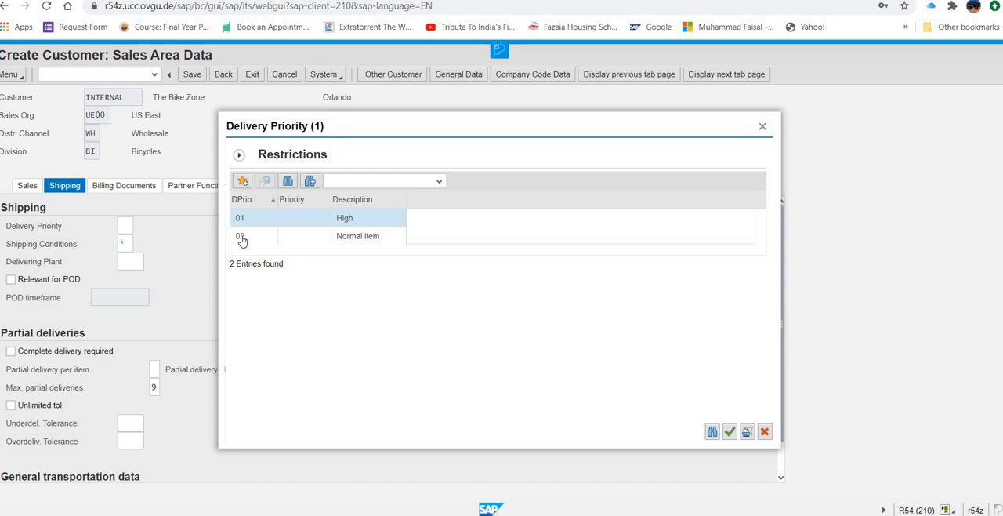
{"action": "left_click", "coordinate": [288, 237]}
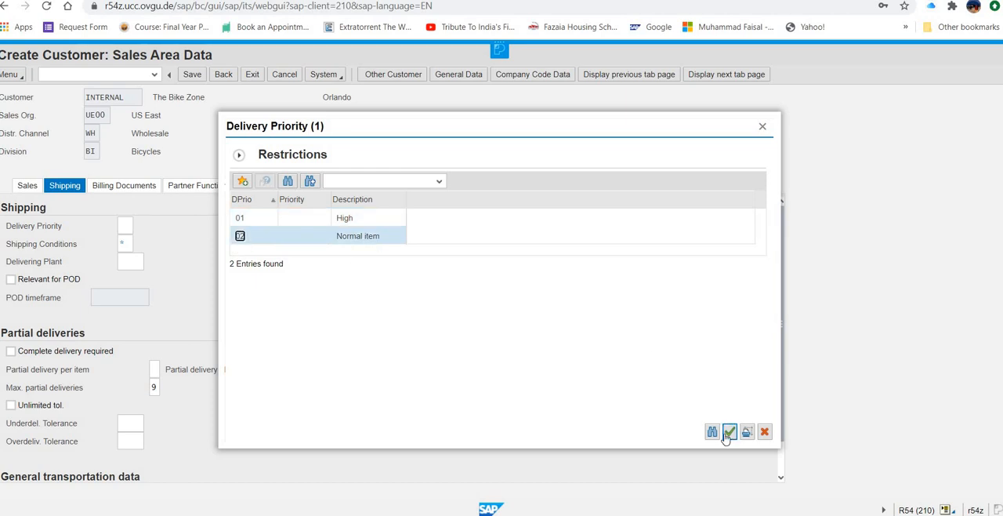
{"action": "key", "text": "Return"}
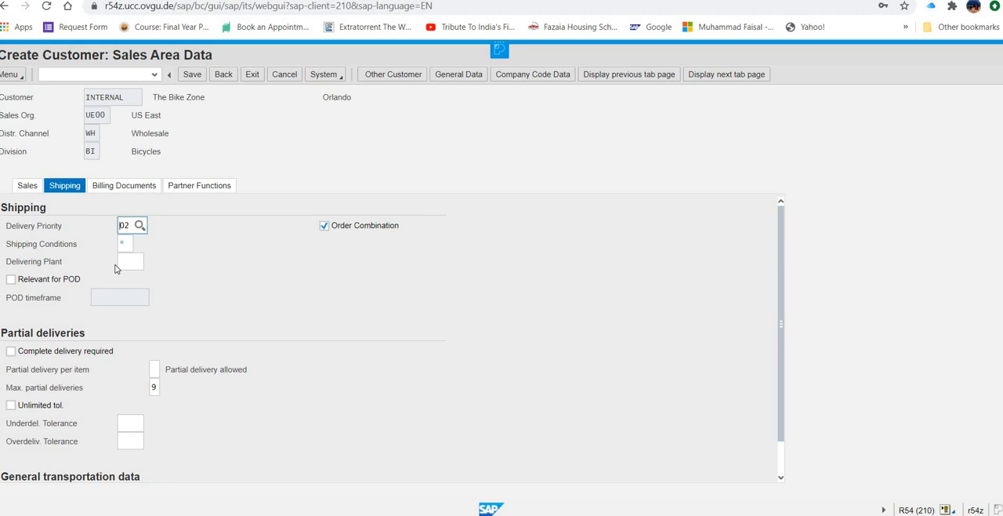
{"action": "left_click", "coordinate": [128, 245]}
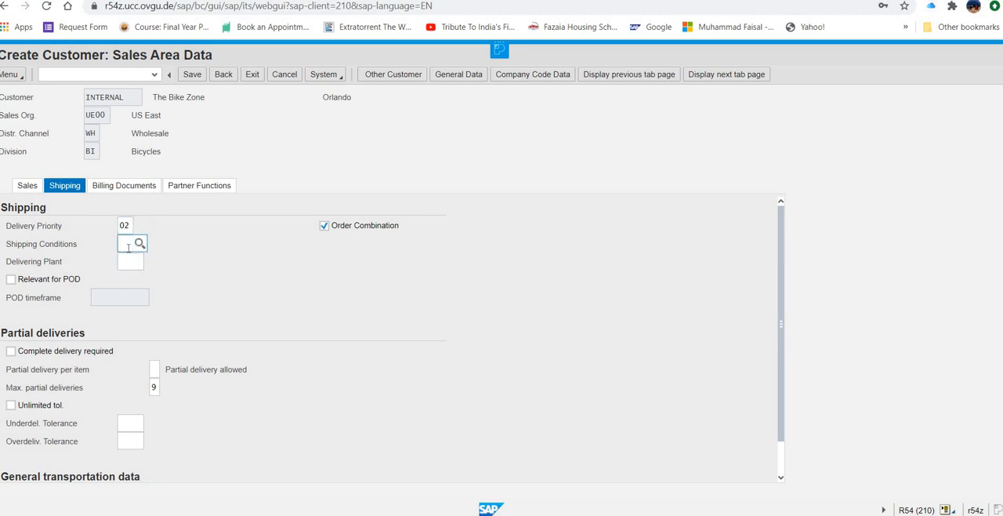
{"action": "type", "text": "01"}
Step: Set the delivering plant to MI00 and the maximum partial deliveries to 3
{"action": "left_click", "coordinate": [128, 263]}
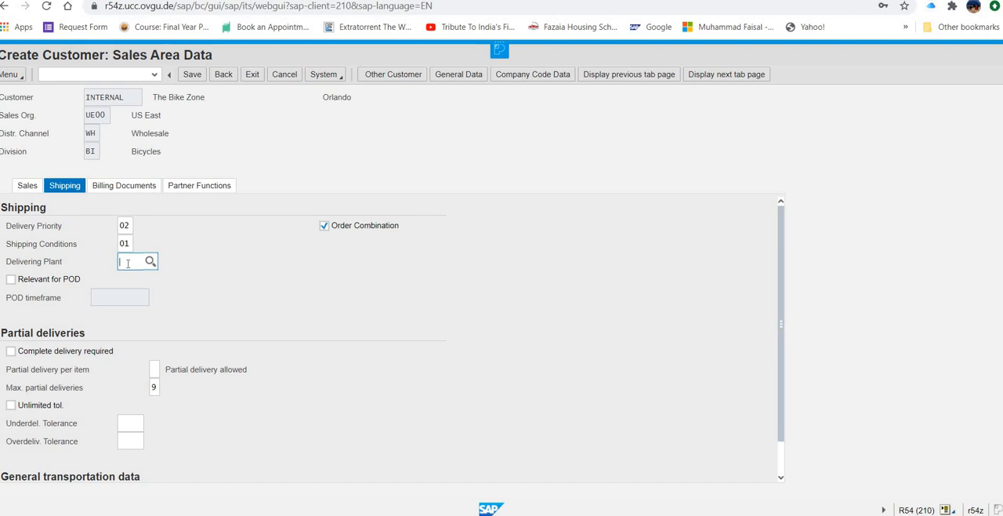
{"action": "type", "text": "mi00"}
{"action": "scroll", "coordinate": [229, 287], "scroll_direction": "down", "scroll_amount": 1}
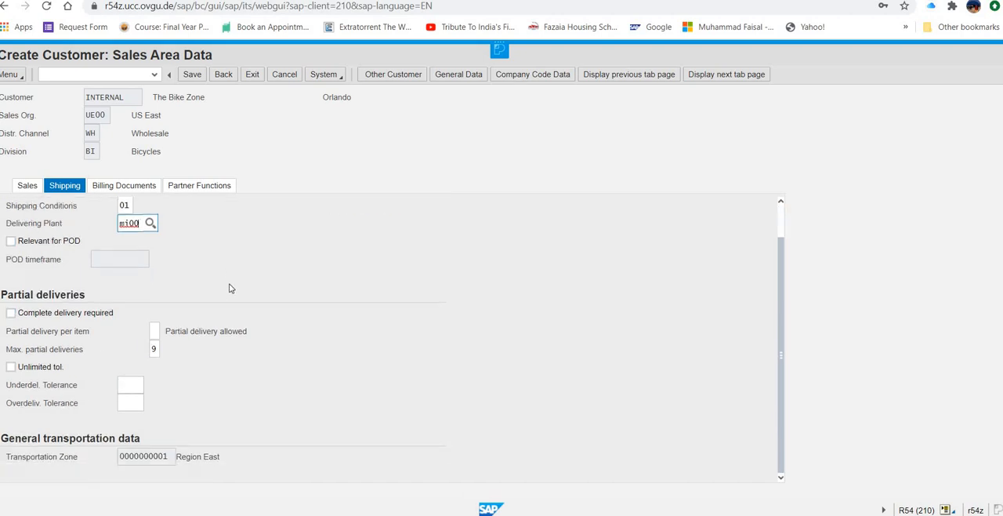
{"action": "scroll", "coordinate": [234, 275], "scroll_direction": "up", "scroll_amount": 1}
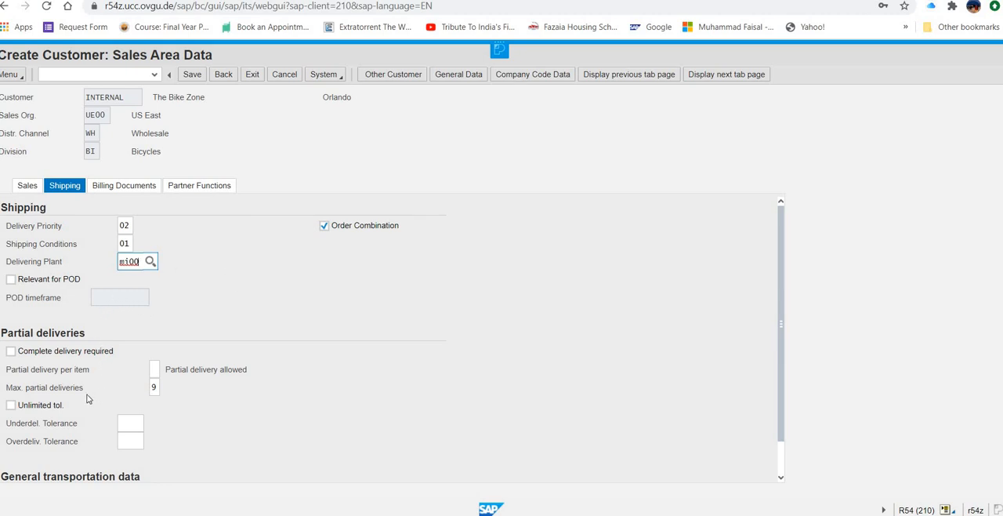
{"action": "left_click", "coordinate": [152, 386]}
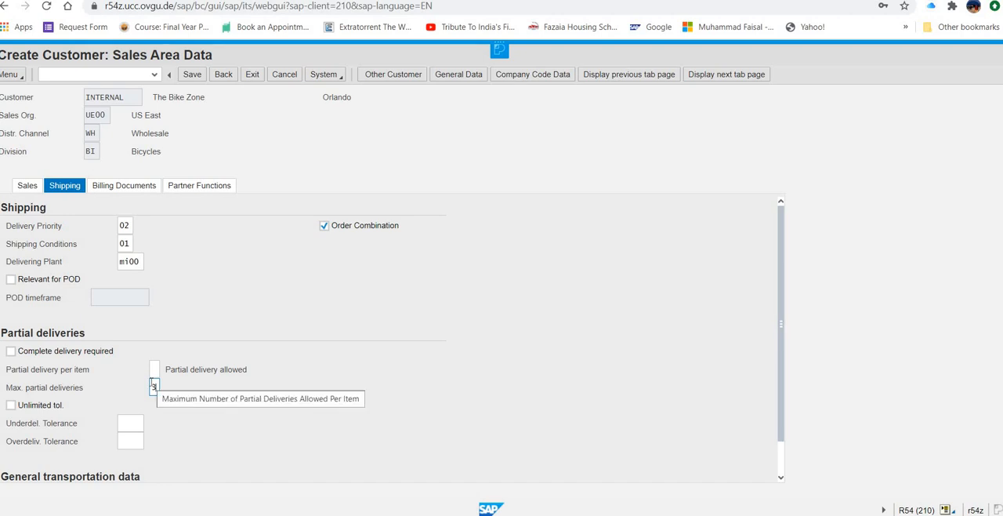
Step: Set the billing Incoterms to FOB, Free on board, with Miami as the location
{"action": "left_click", "coordinate": [124, 186]}
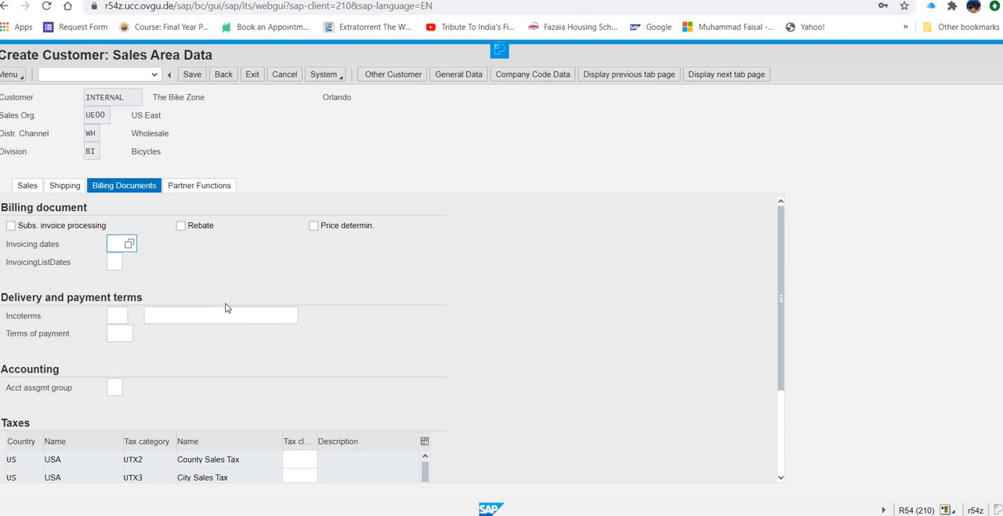
{"action": "left_click", "coordinate": [113, 316]}
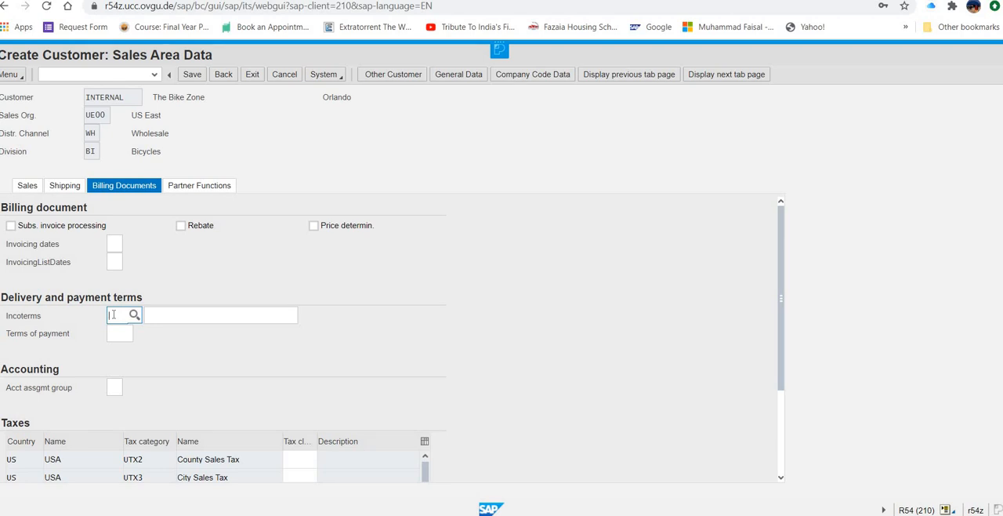
{"action": "type", "text": "fob"}
{"action": "left_click", "coordinate": [136, 314]}
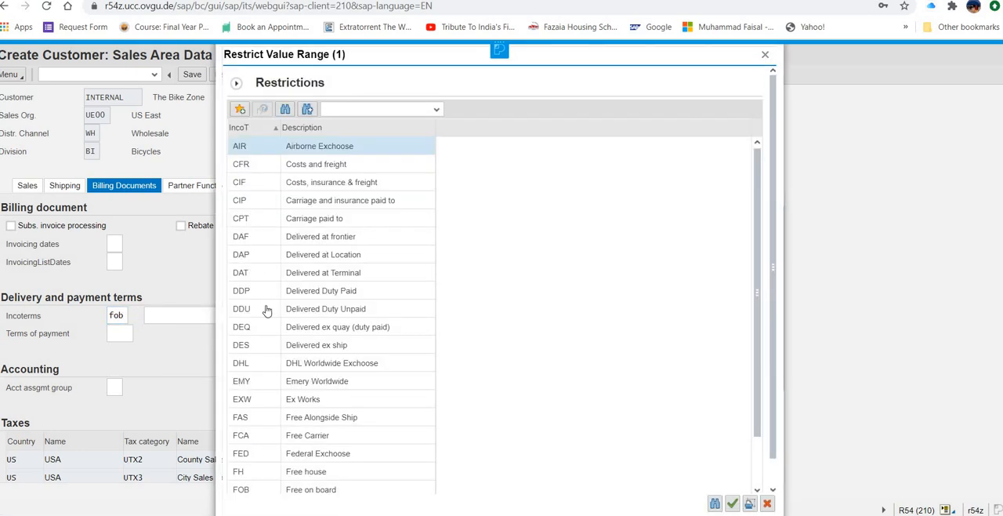
{"action": "left_click", "coordinate": [243, 490]}
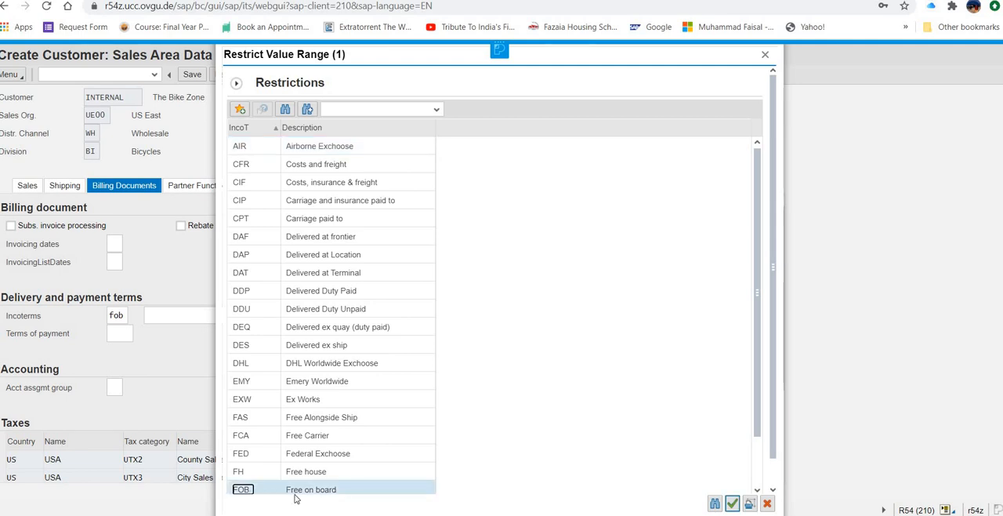
{"action": "left_click", "coordinate": [732, 503]}
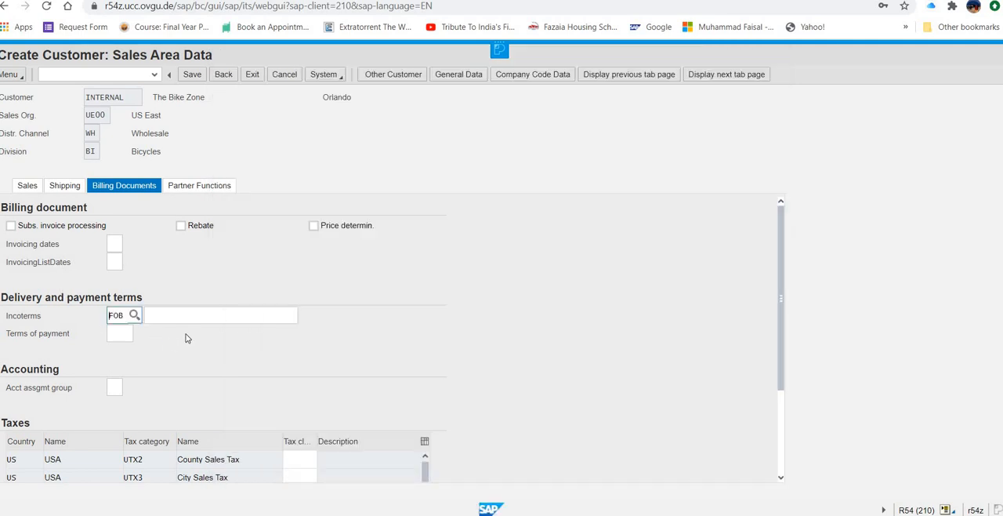
{"action": "left_click", "coordinate": [199, 311]}
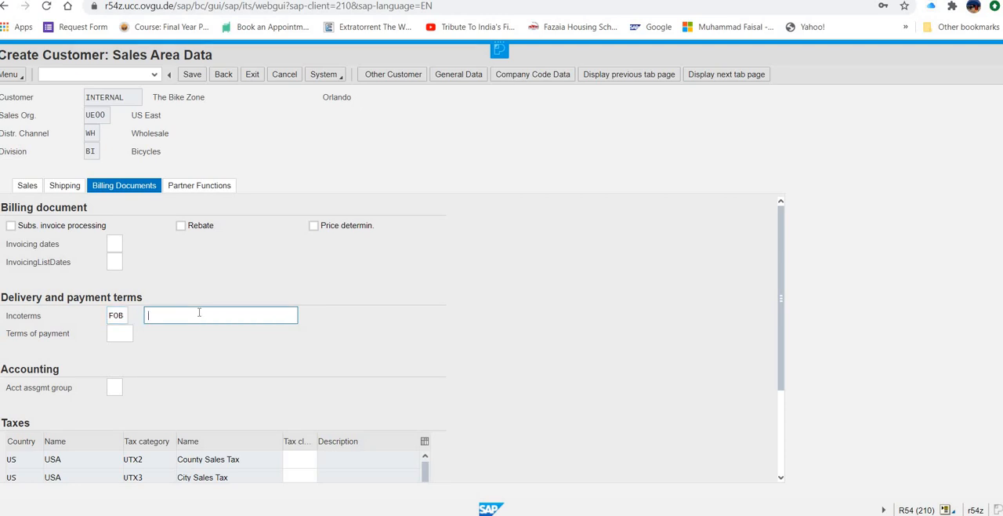
{"action": "type", "text": "miami"}
Step: Set the billing terms of payment to 0001 and the account assignment group to 01
{"action": "left_click", "coordinate": [123, 333]}
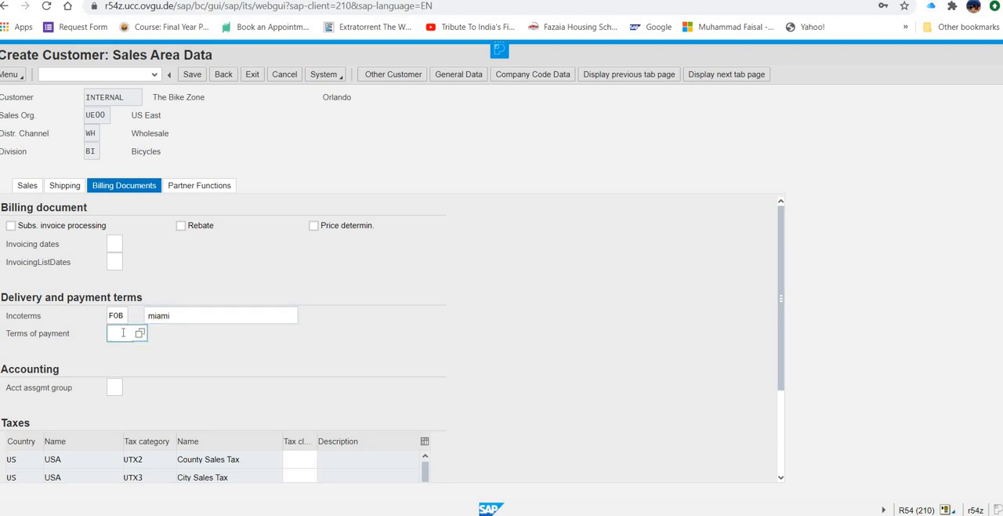
{"action": "type", "text": "0001"}
{"action": "left_click", "coordinate": [117, 387]}
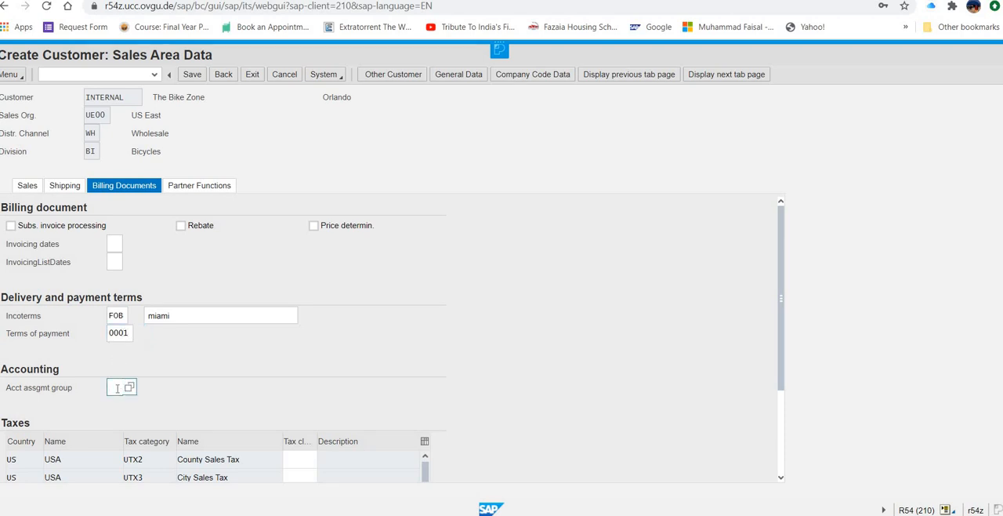
{"action": "type", "text": "01"}
Step: Set the customer's tax classification to 0 for County Sales Tax, City Sales Tax and Tax Jurisdict.Code
{"action": "scroll", "coordinate": [469, 346], "scroll_direction": "down", "scroll_amount": 3}
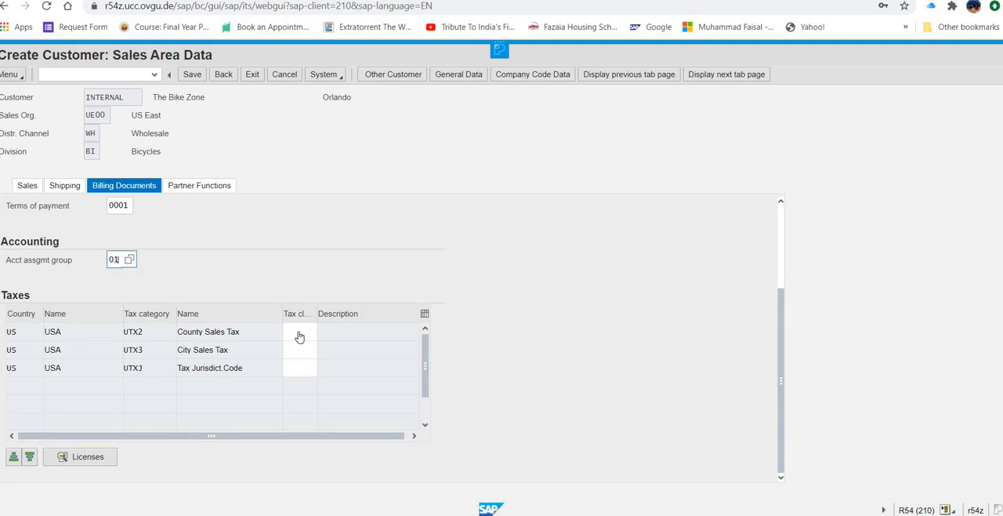
{"action": "left_click", "coordinate": [299, 331]}
{"action": "type", "text": "0"}
{"action": "left_click", "coordinate": [300, 350]}
{"action": "type", "text": "0"}
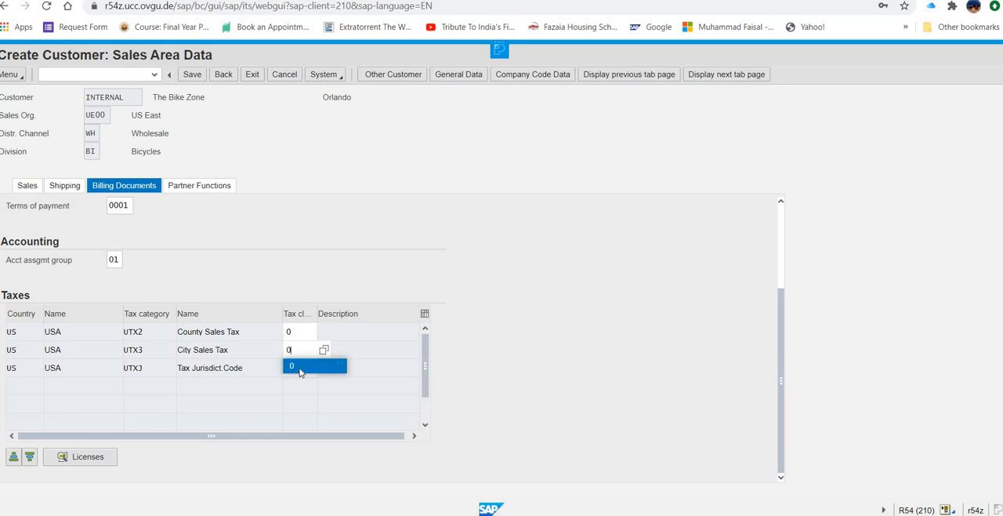
{"action": "left_click", "coordinate": [300, 371]}
{"action": "left_click", "coordinate": [298, 368]}
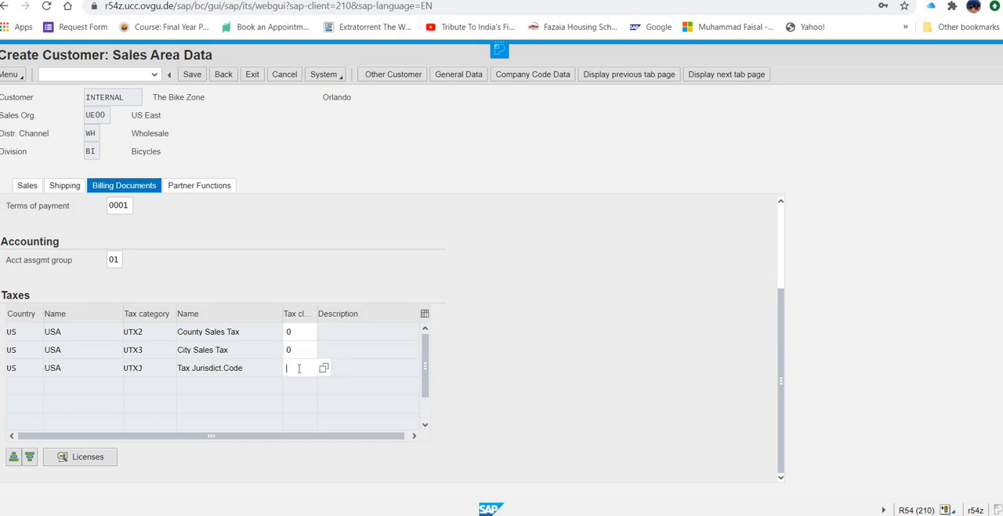
{"action": "type", "text": "0"}
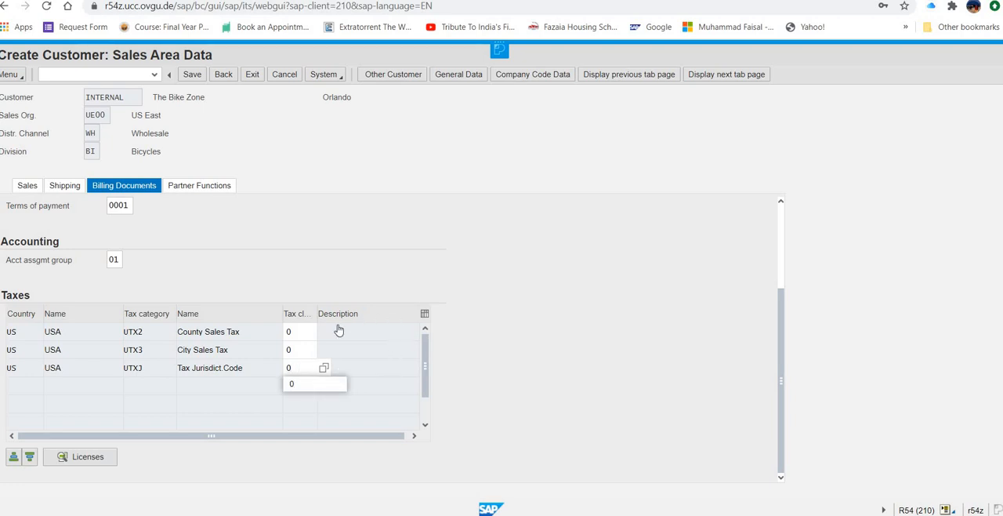
{"action": "left_click", "coordinate": [307, 331]}
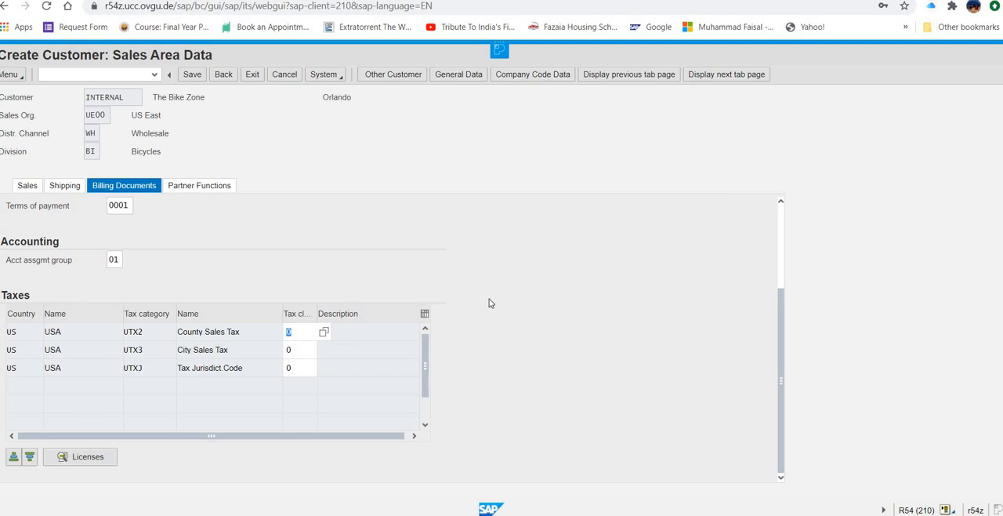
Step: Check the billing document, payment, accounting and tax entries and save the new customer The Bike Zone
{"action": "scroll", "coordinate": [197, 256], "scroll_direction": "up", "scroll_amount": 3}
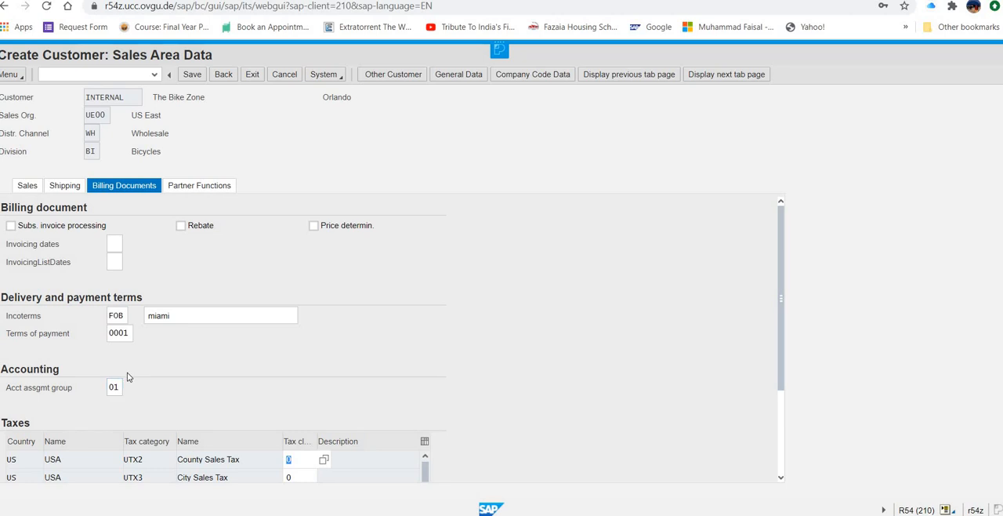
{"action": "left_click", "coordinate": [116, 316]}
{"action": "scroll", "coordinate": [298, 354], "scroll_direction": "down", "scroll_amount": 3}
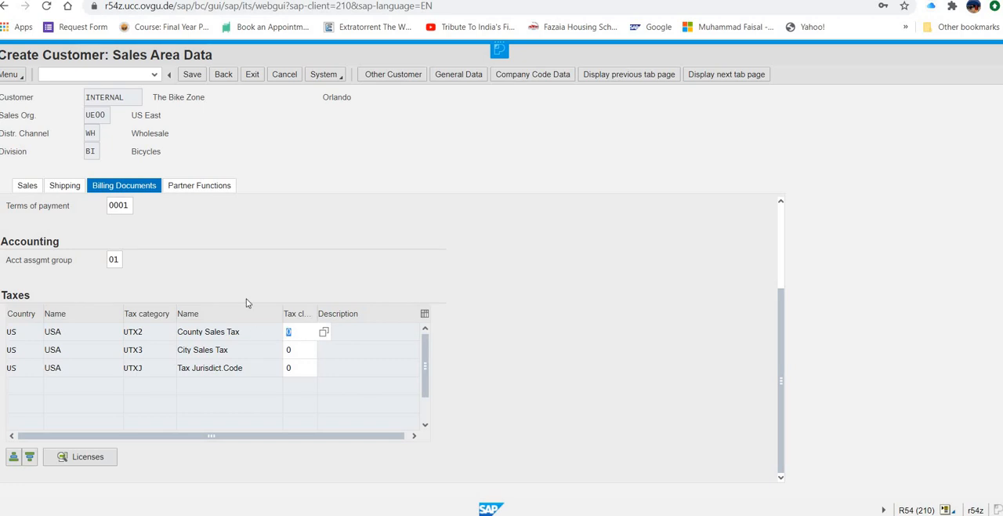
{"action": "scroll", "coordinate": [141, 257], "scroll_direction": "up", "scroll_amount": 3}
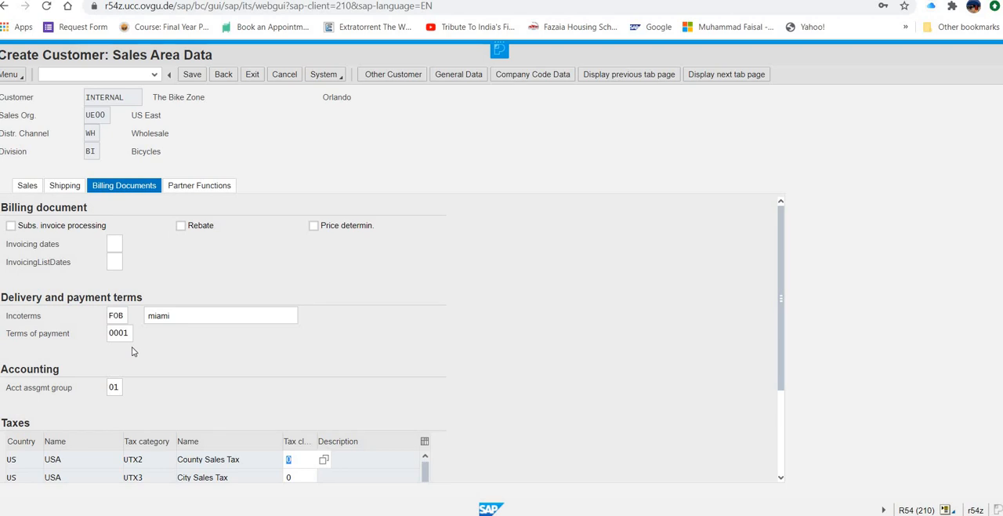
{"action": "scroll", "coordinate": [293, 400], "scroll_direction": "down", "scroll_amount": 1}
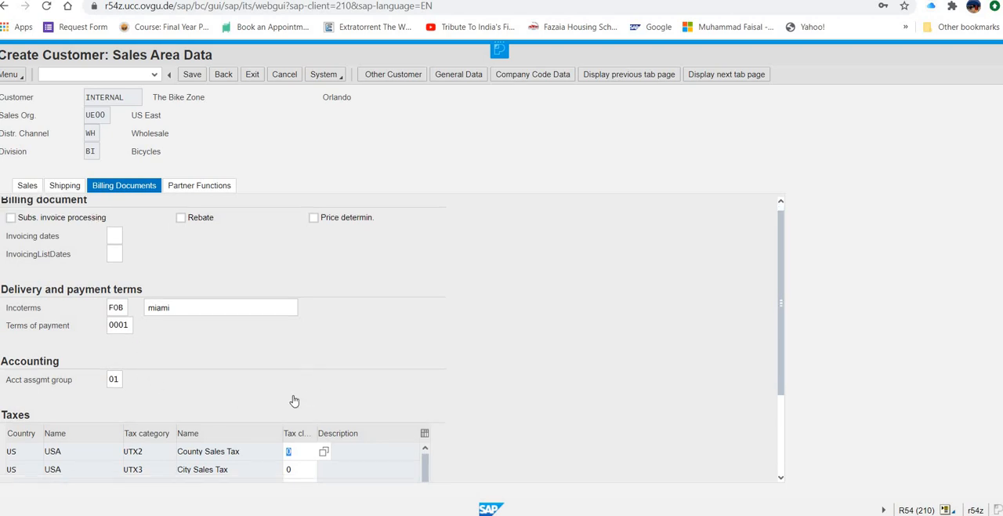
{"action": "scroll", "coordinate": [294, 400], "scroll_direction": "down", "scroll_amount": 3}
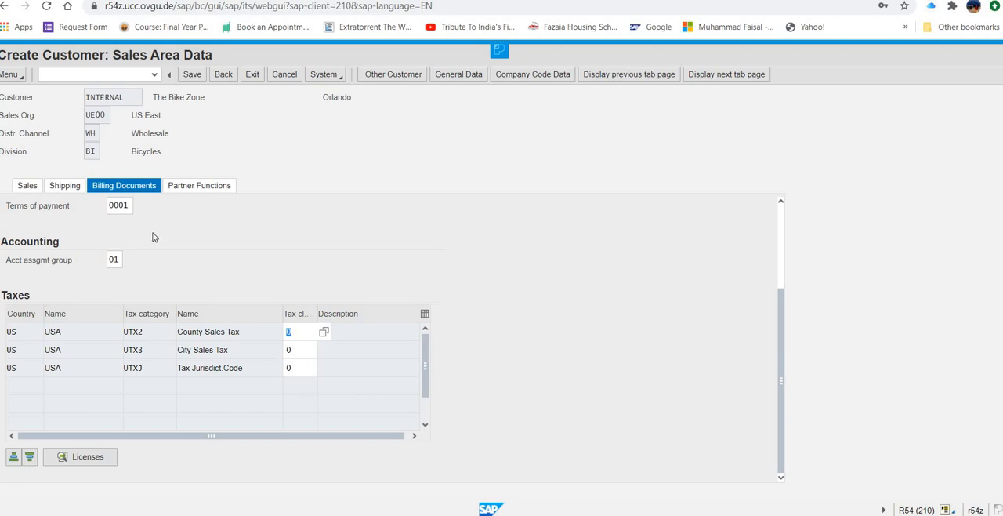
{"action": "scroll", "coordinate": [156, 251], "scroll_direction": "up", "scroll_amount": 2}
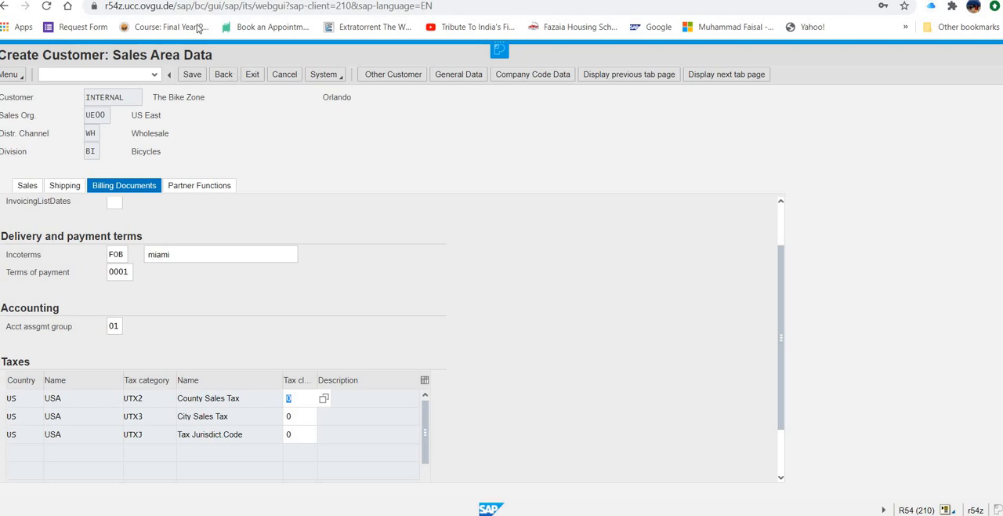
{"action": "left_click", "coordinate": [192, 75]}
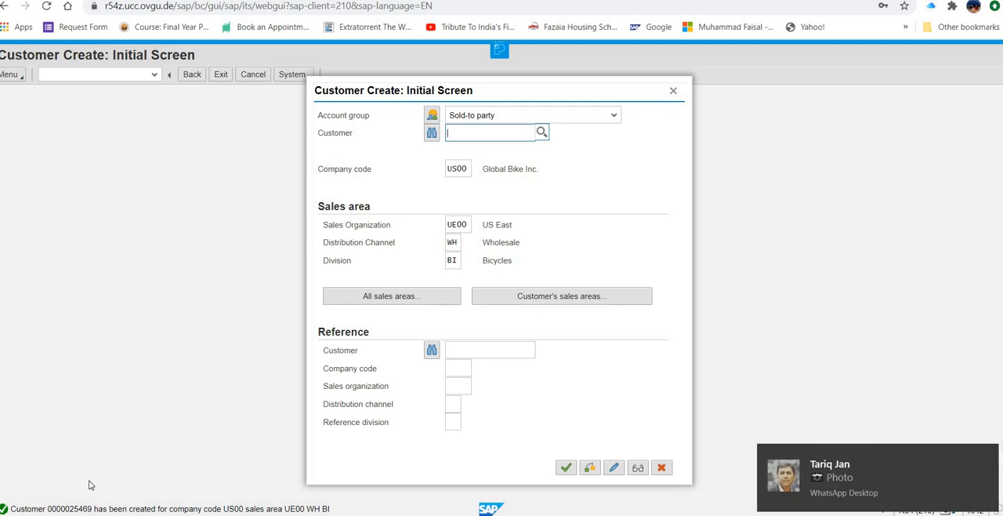
{"action": "left_click", "coordinate": [987, 456]}
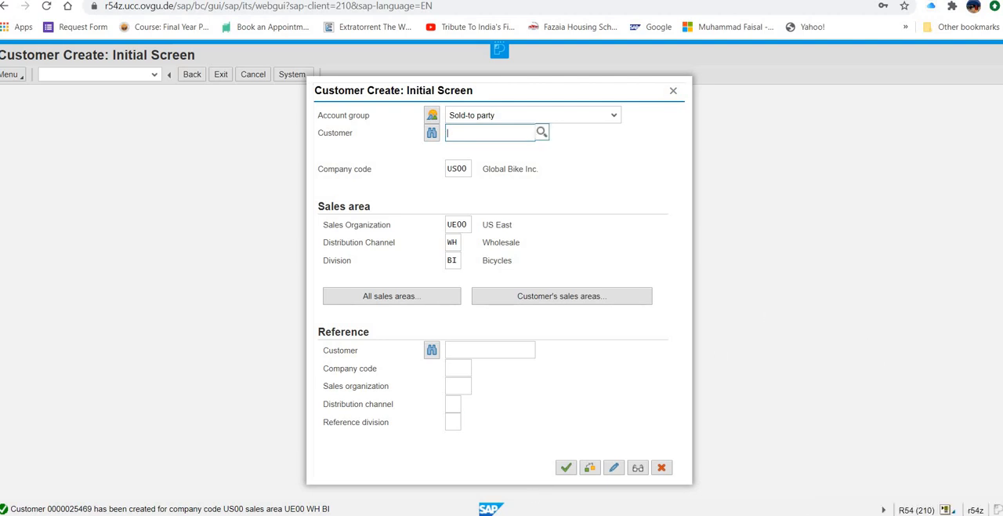
{"action": "left_click", "coordinate": [706, 514]}
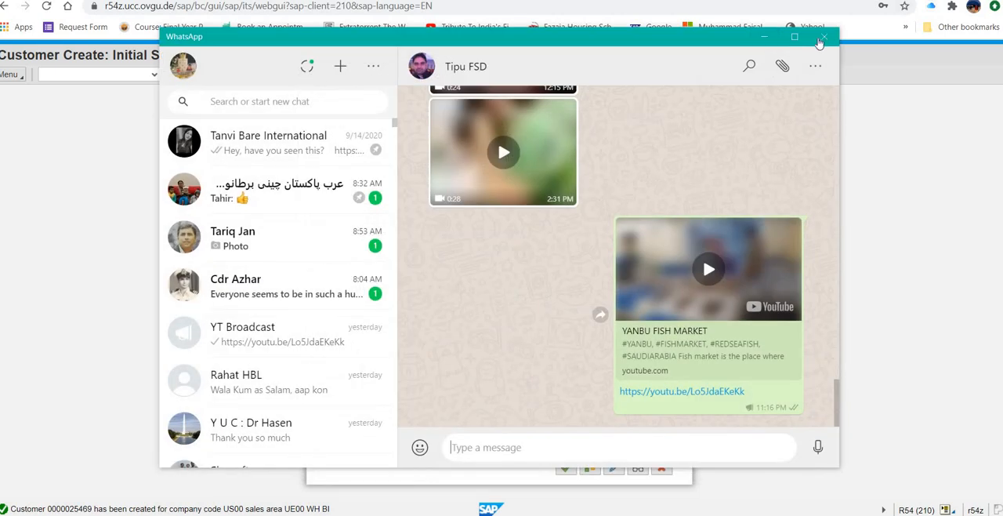
{"action": "left_click", "coordinate": [875, 198]}
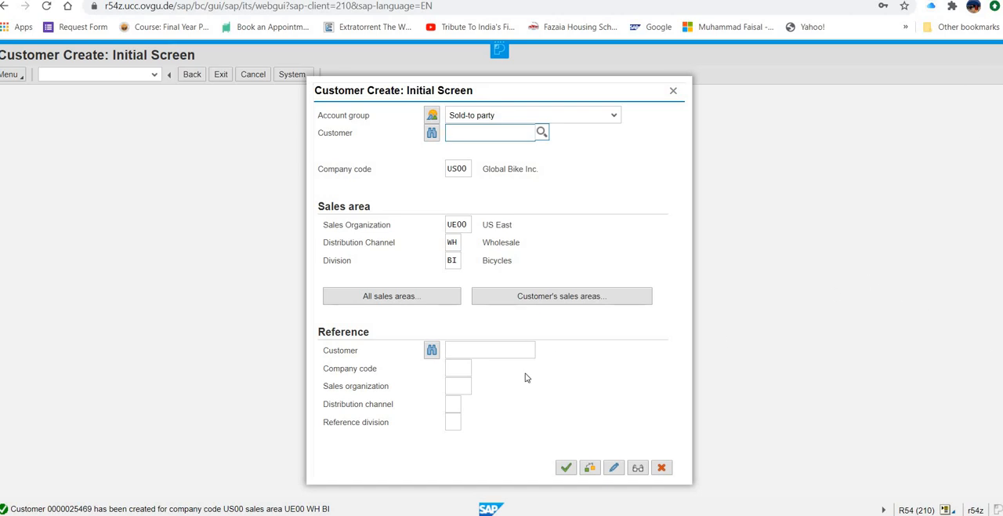
Step: Switch to the Sales and Distribution process case in Word, check the contact person task following customer creation, and return to SAP
{"action": "mouse_move", "coordinate": [662, 514]}
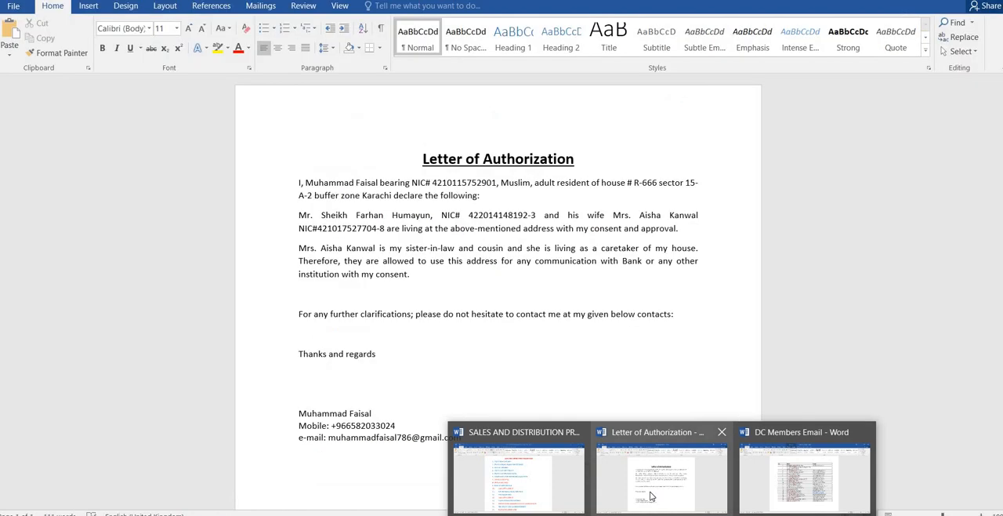
{"action": "left_click", "coordinate": [650, 496]}
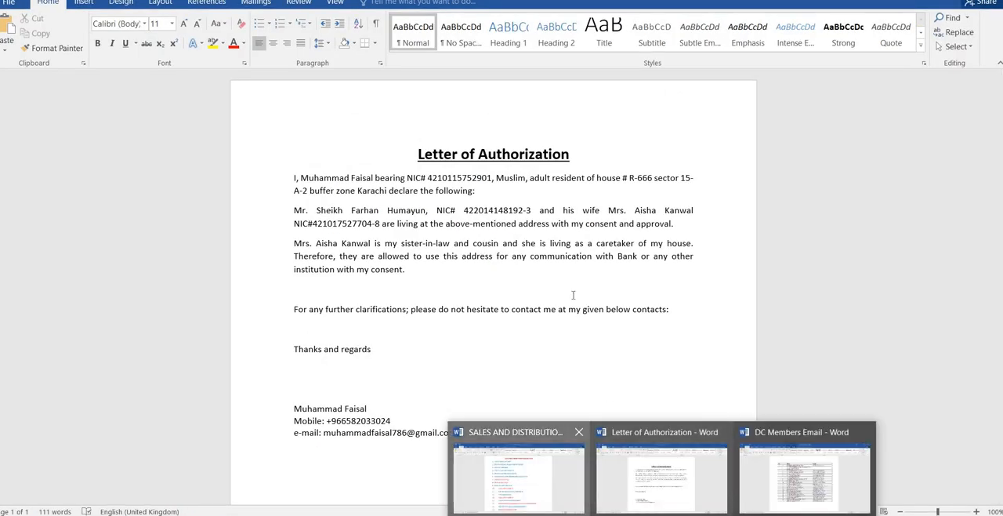
{"action": "left_click", "coordinate": [540, 482]}
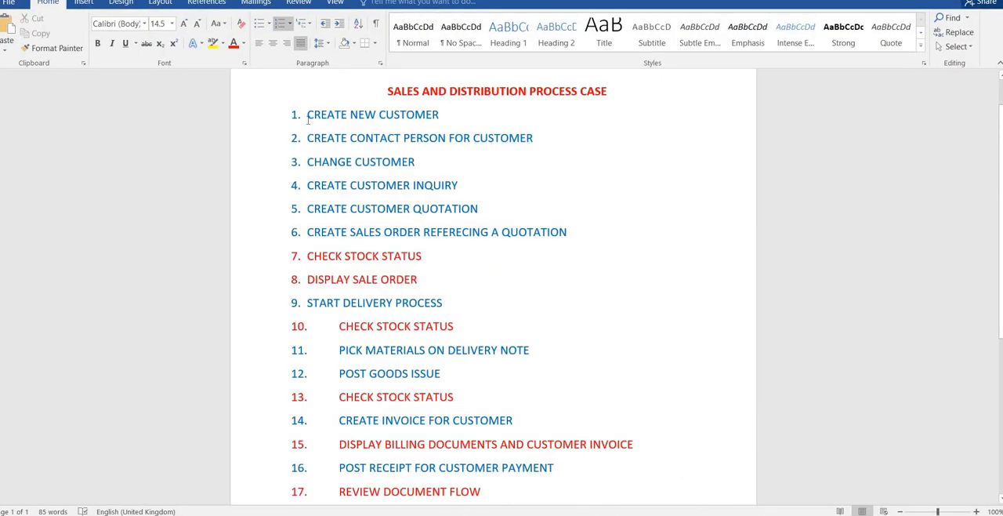
{"action": "left_click_drag", "start_coordinate": [306, 116], "coordinate": [436, 123]}
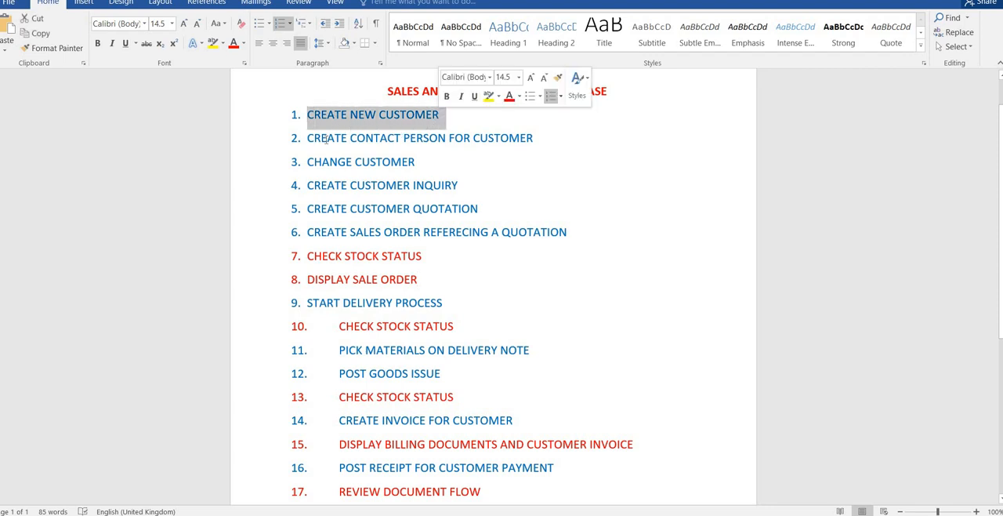
{"action": "left_click_drag", "start_coordinate": [307, 138], "coordinate": [538, 139]}
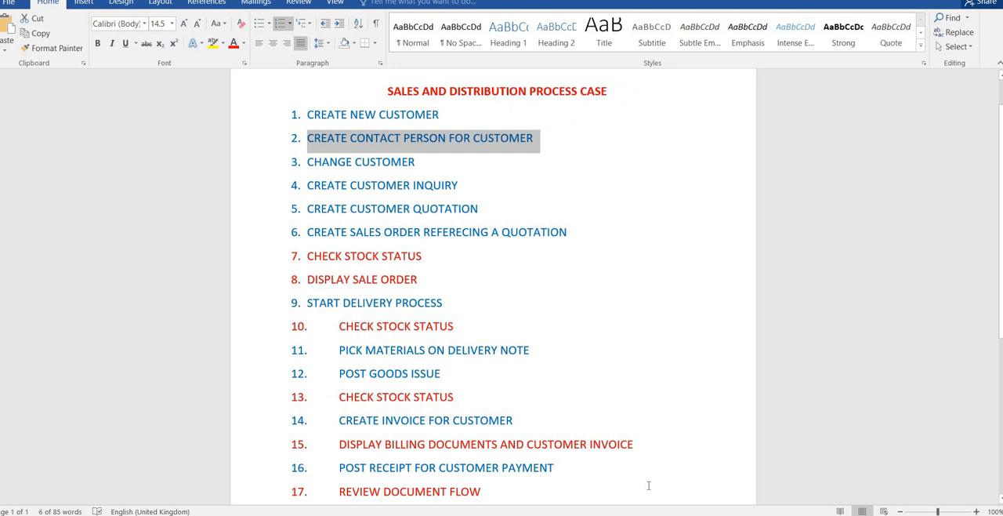
{"action": "left_click", "coordinate": [589, 355]}
{"action": "key", "text": "alt+Tab"}
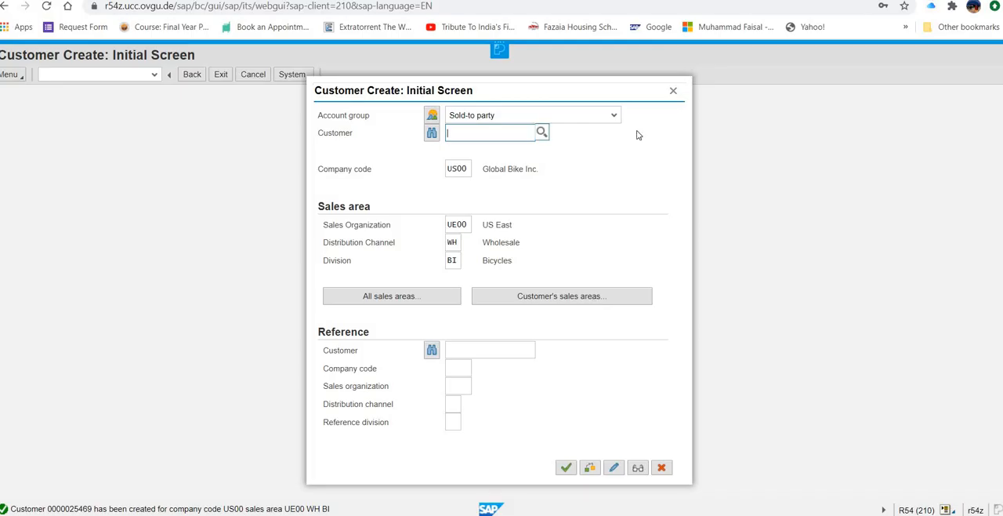
Step: Leave customer creation and start creating a contact person for the customer The Bike Zone
{"action": "left_click", "coordinate": [675, 92]}
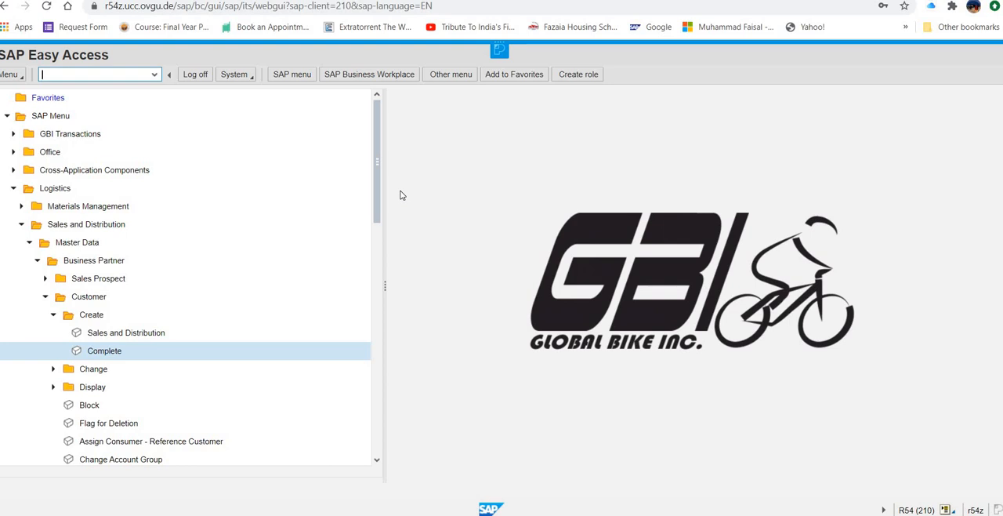
{"action": "left_click", "coordinate": [46, 297]}
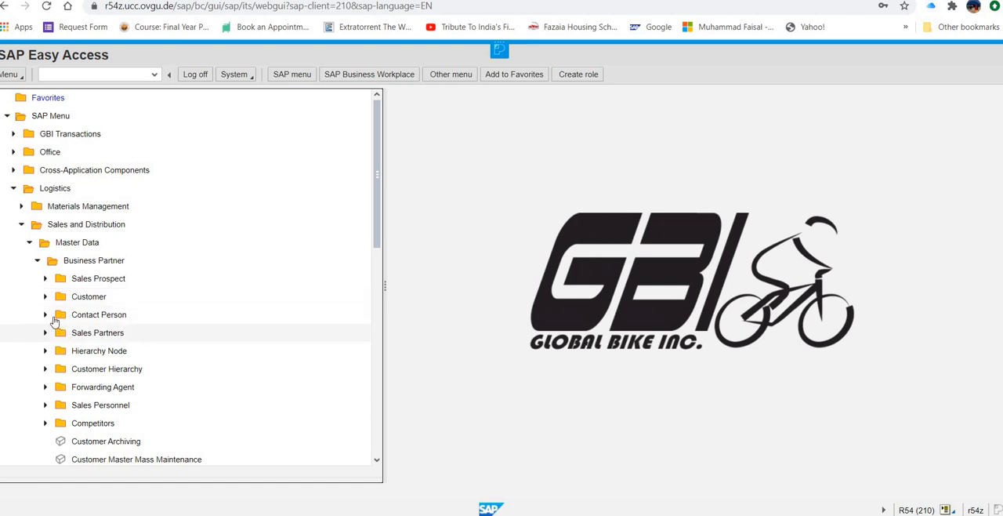
{"action": "left_click", "coordinate": [45, 317]}
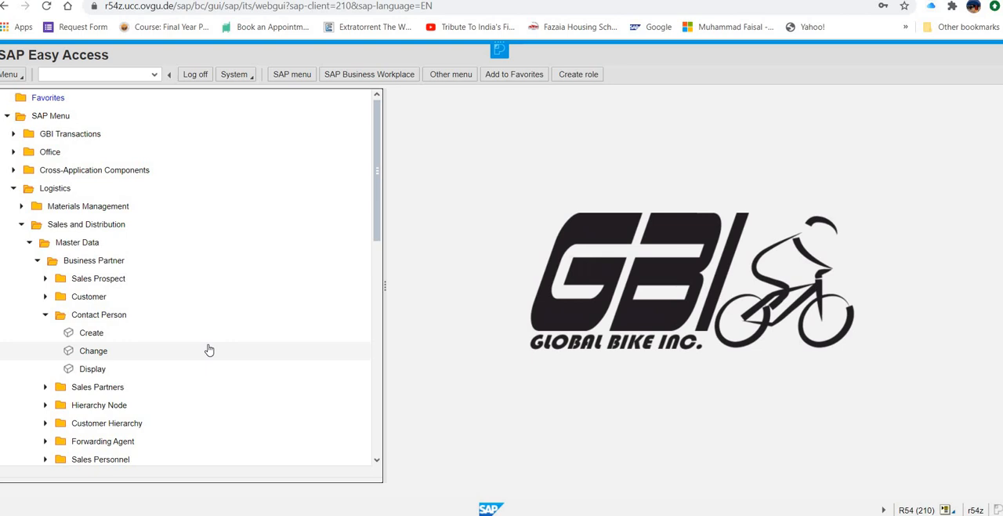
{"action": "left_click", "coordinate": [121, 340]}
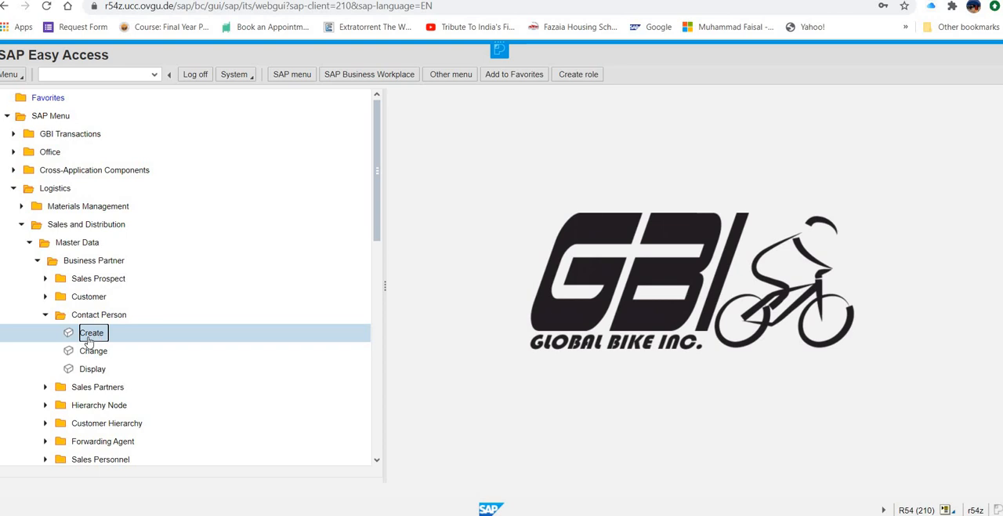
{"action": "key", "text": "Return"}
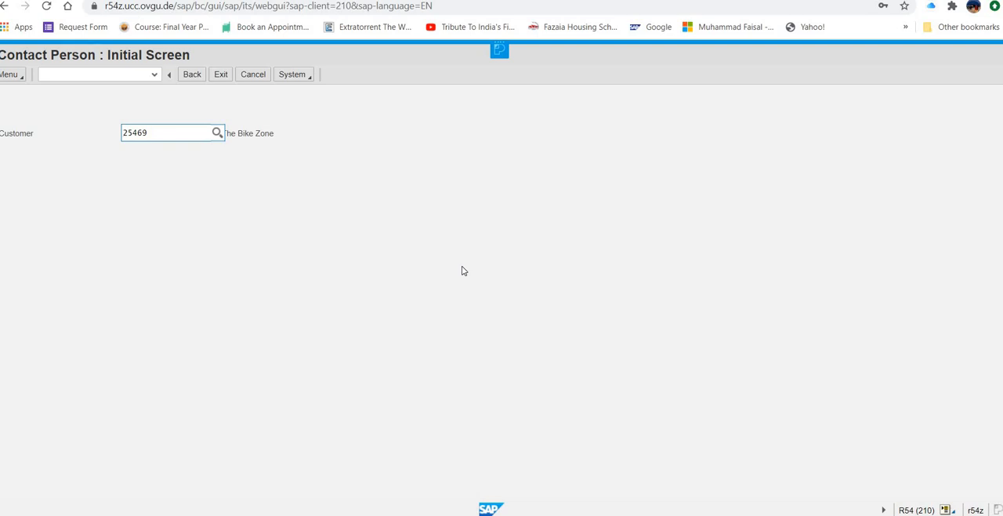
{"action": "key", "text": "Return"}
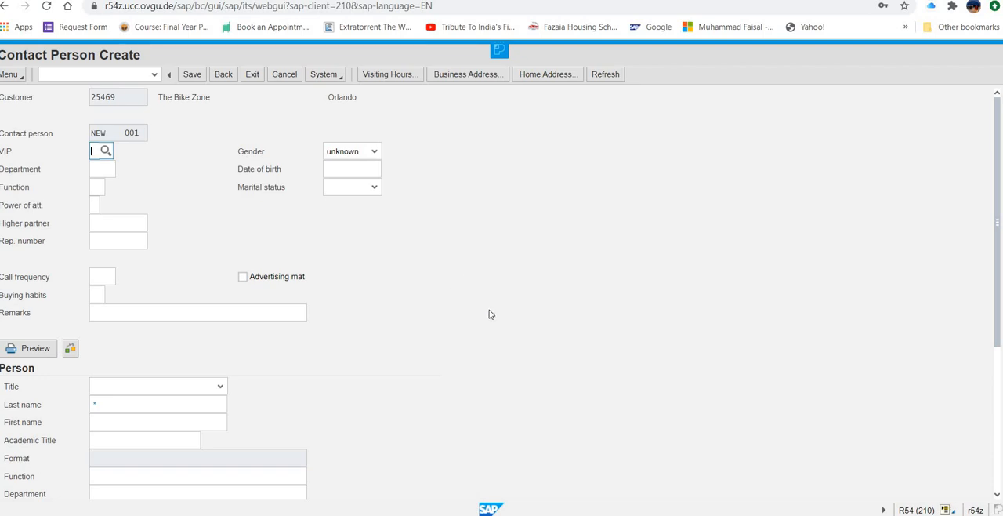
Step: Set the contact person's VIP to 1, department to 0002, function to 02 and call frequency to 0002, and try to save
{"action": "left_click", "coordinate": [95, 151]}
{"action": "type", "text": "1"}
{"action": "left_click", "coordinate": [95, 169]}
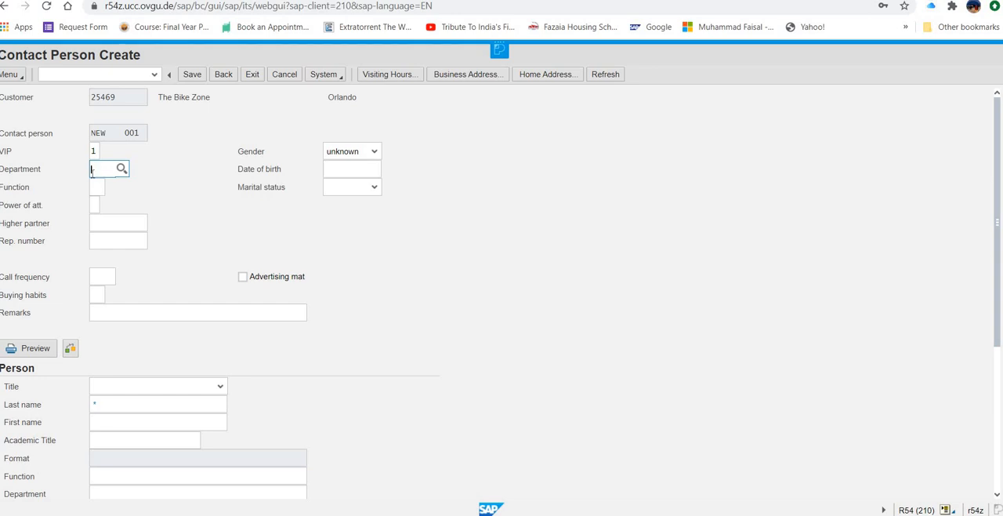
{"action": "type", "text": "0002"}
{"action": "left_click", "coordinate": [98, 186]}
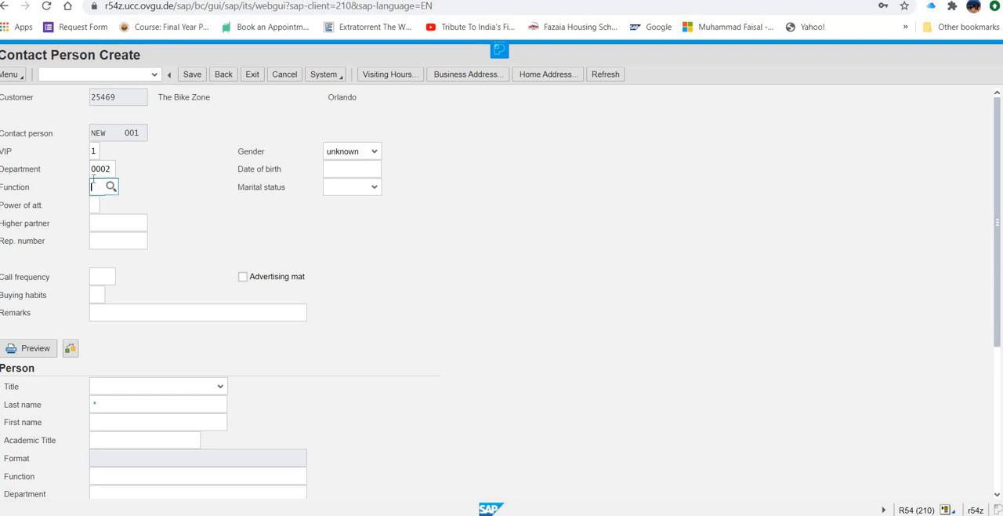
{"action": "type", "text": "02"}
{"action": "left_click", "coordinate": [104, 276]}
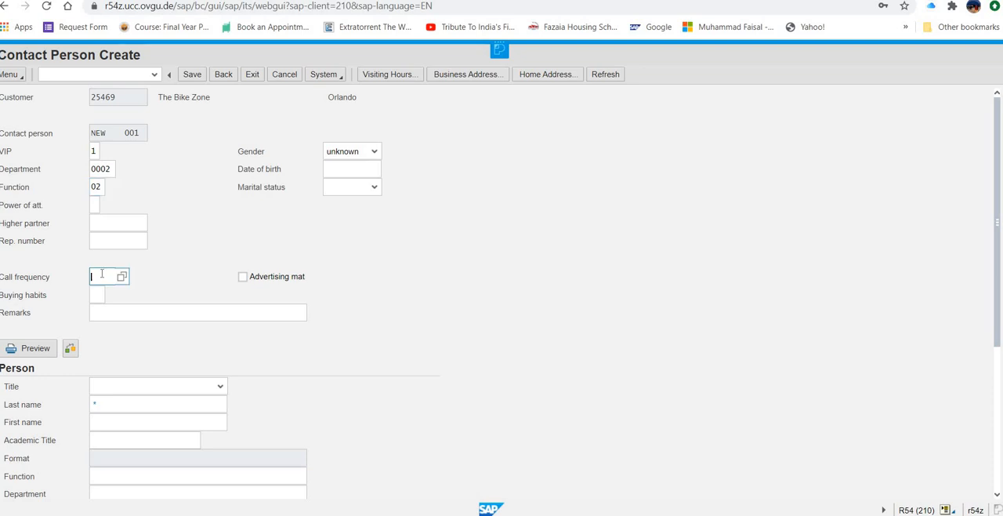
{"action": "type", "text": "0002"}
{"action": "left_click", "coordinate": [194, 76]}
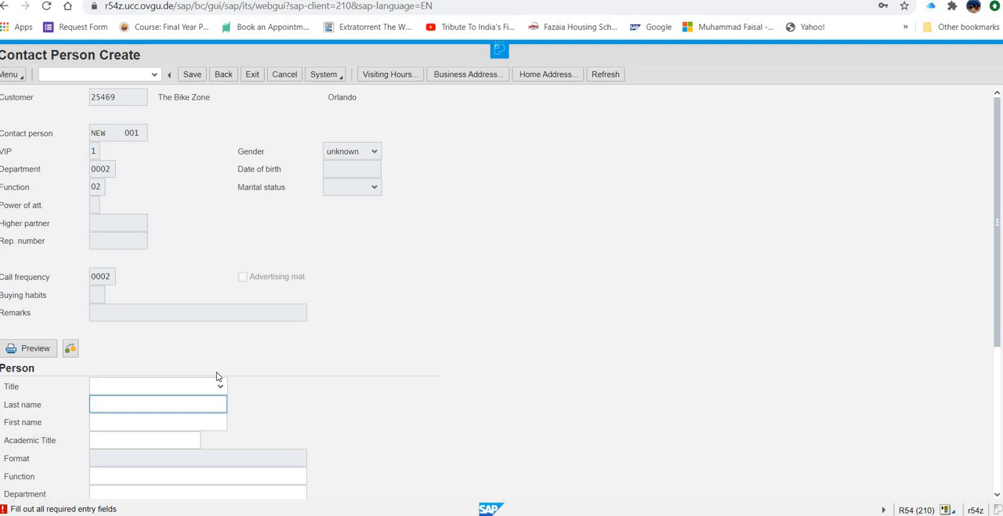
Step: Set the contact person's title to Mr., enter the last name and save the contact person
{"action": "left_click", "coordinate": [221, 392]}
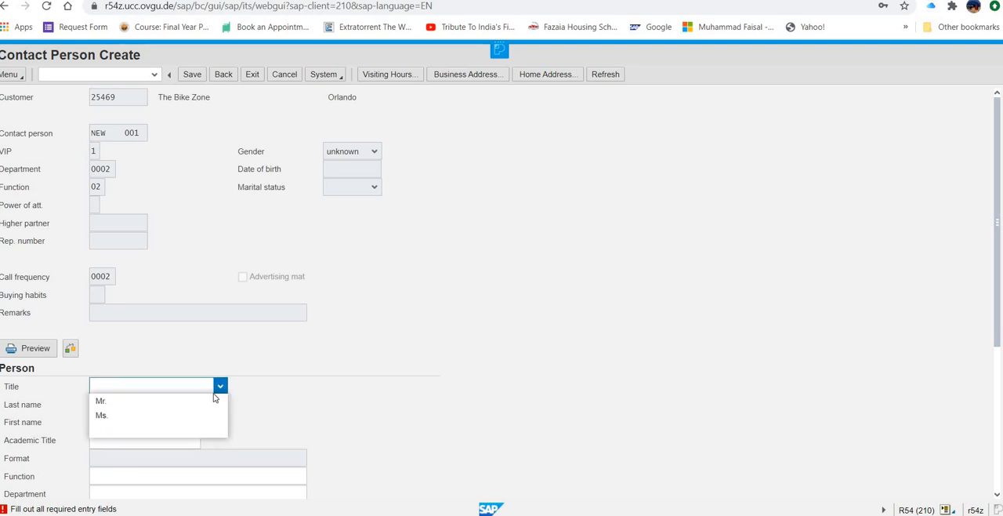
{"action": "left_click", "coordinate": [197, 401]}
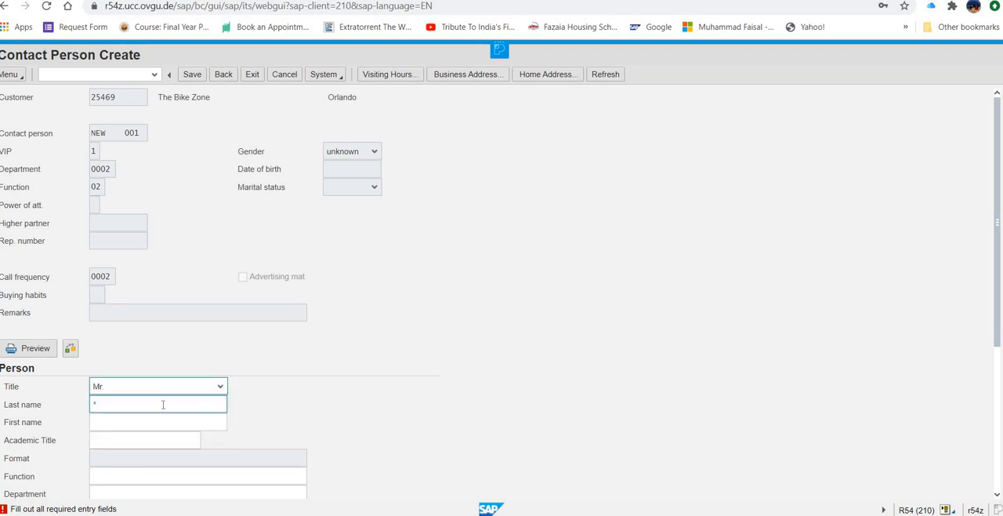
{"action": "left_click", "coordinate": [168, 404]}
{"action": "type", "text": "abc"}
{"action": "left_click", "coordinate": [192, 74]}
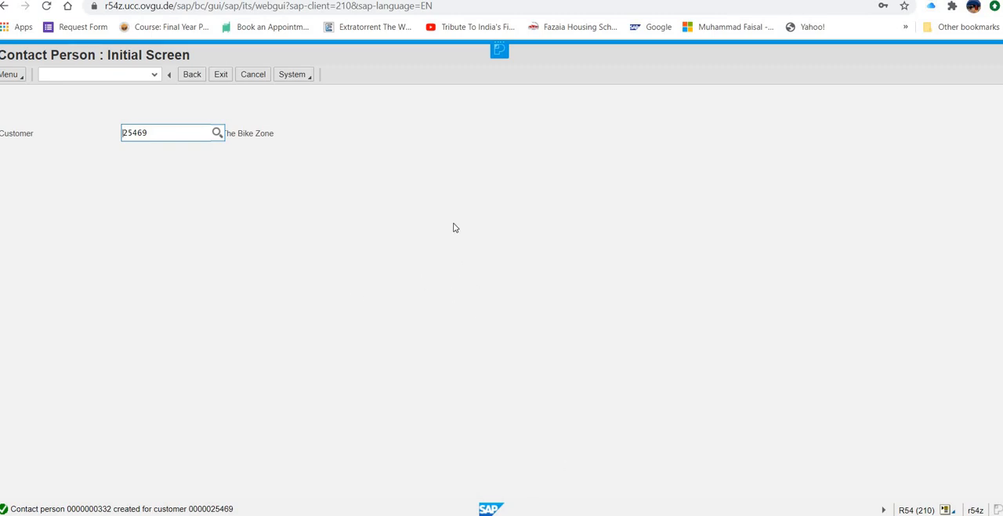
Step: Leave the contact person transaction, expand the customer Create and Change entries, and open customer creation for Sales and Distribution
{"action": "left_click", "coordinate": [220, 75]}
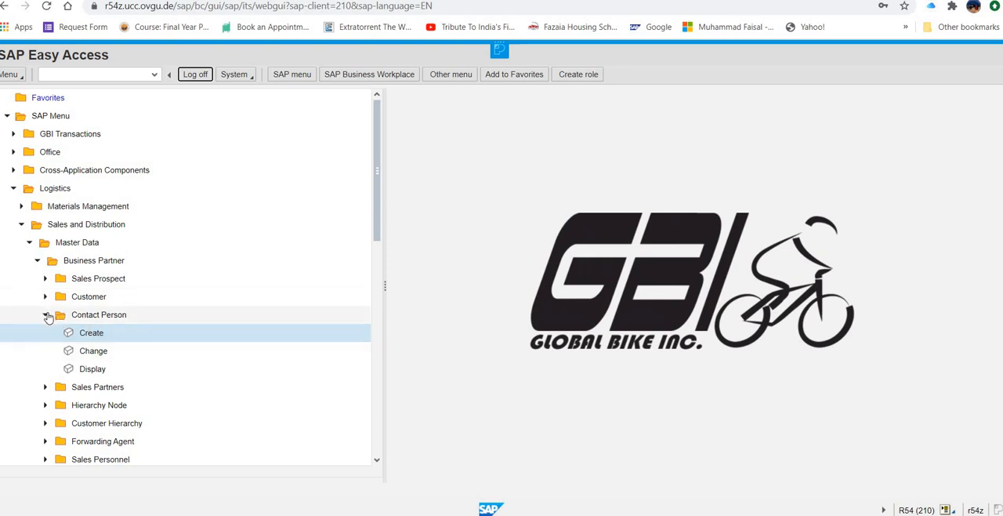
{"action": "left_click", "coordinate": [47, 314]}
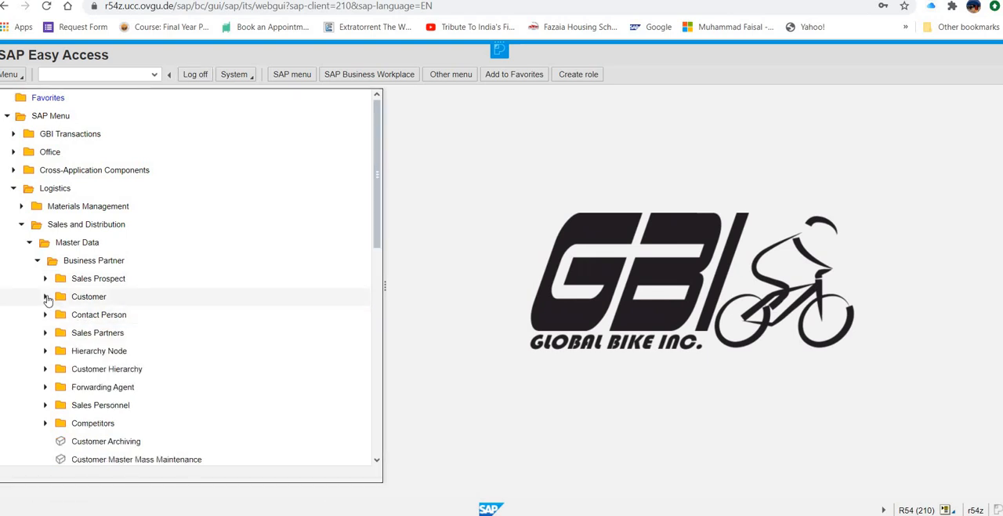
{"action": "left_click", "coordinate": [46, 297]}
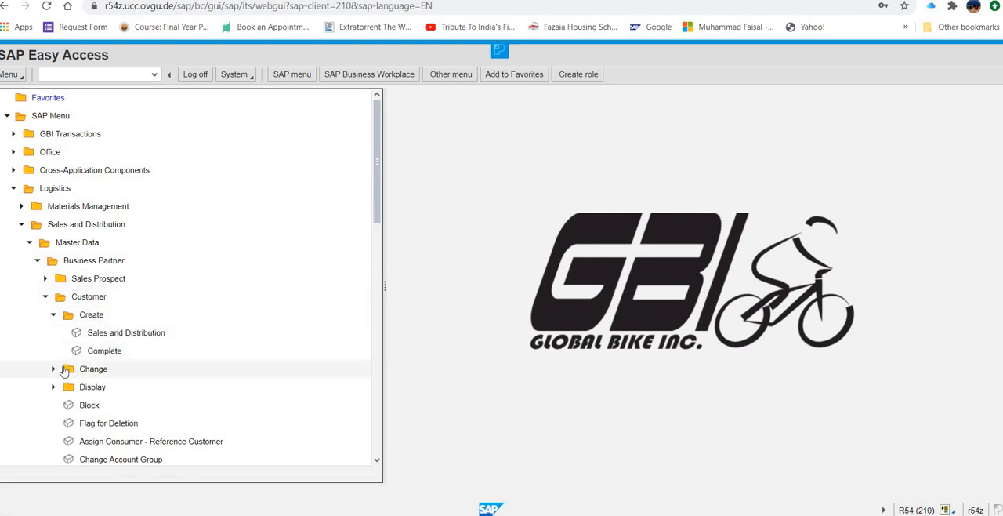
{"action": "left_click", "coordinate": [52, 369]}
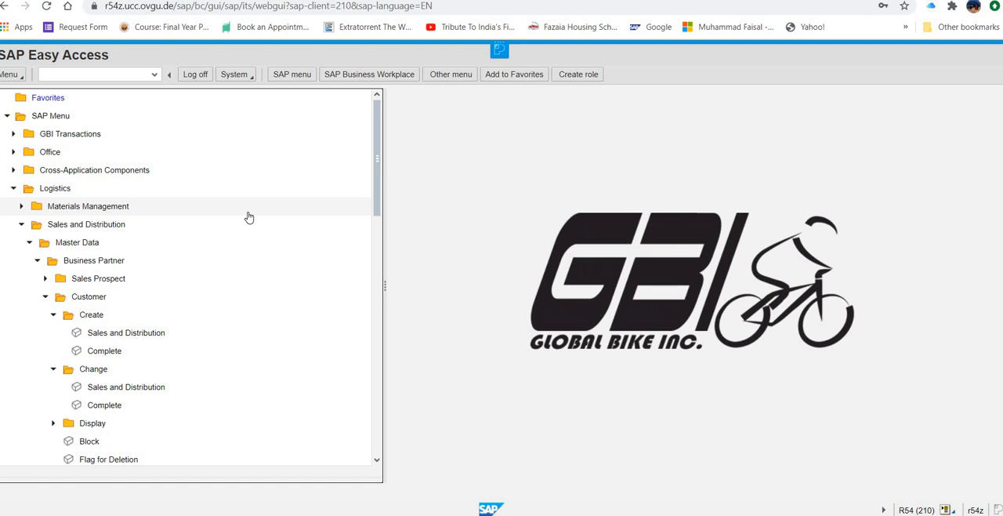
{"action": "double_click", "coordinate": [154, 335]}
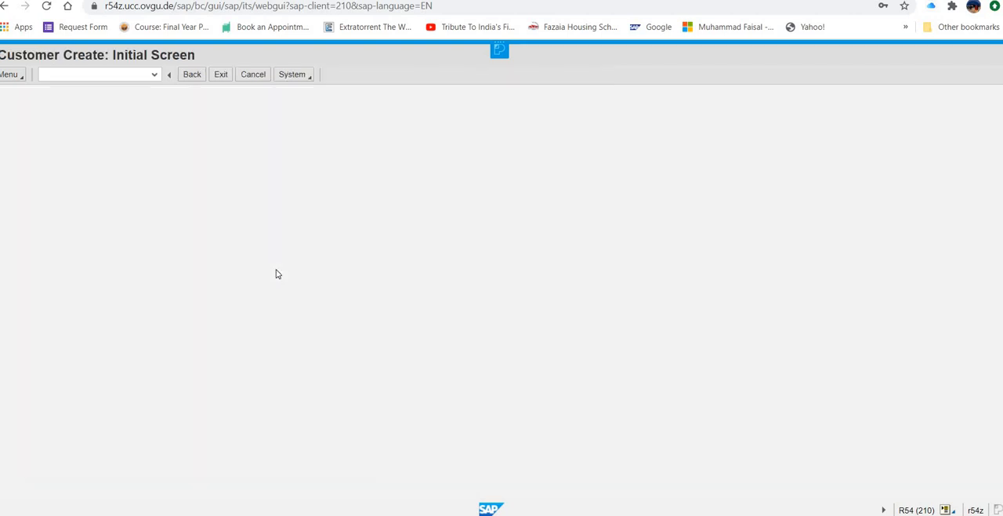
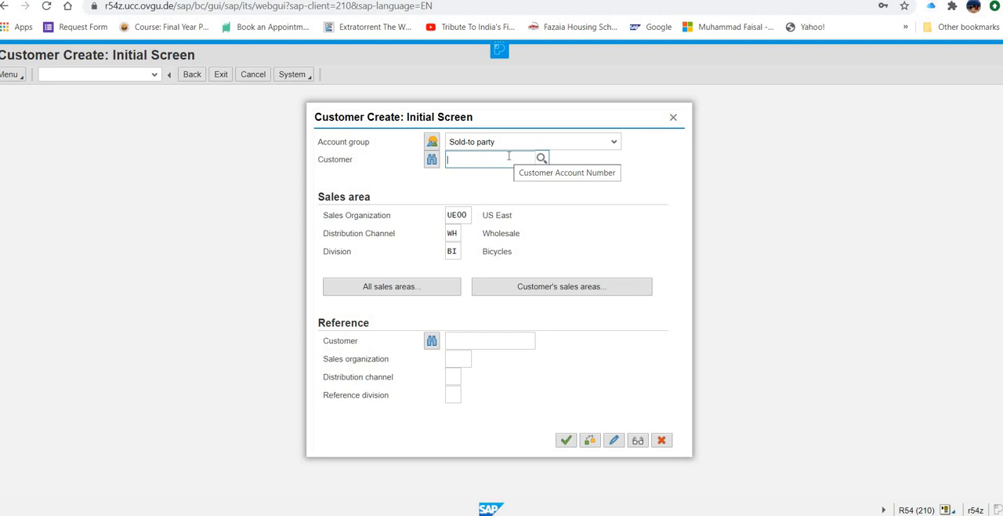
{"action": "type", "text": "25469"}
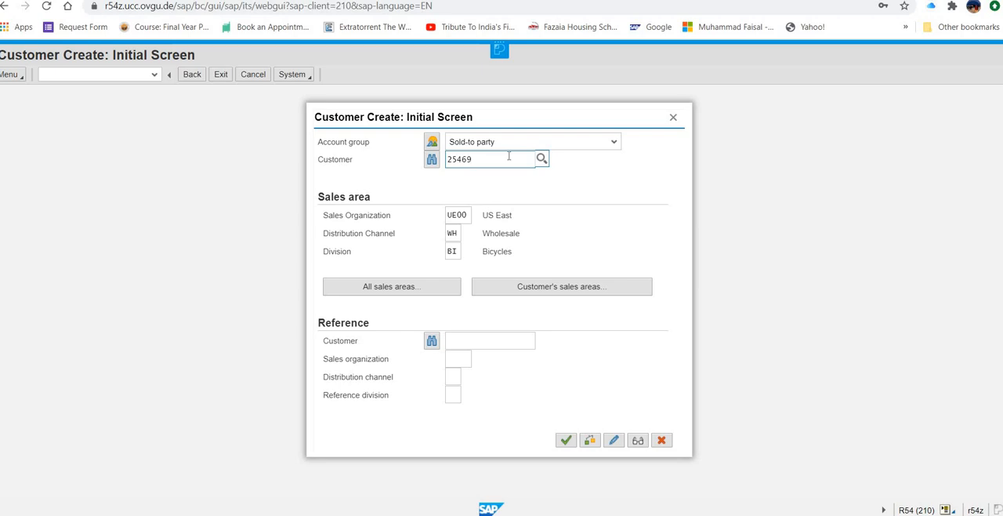
{"action": "key", "text": "Return"}
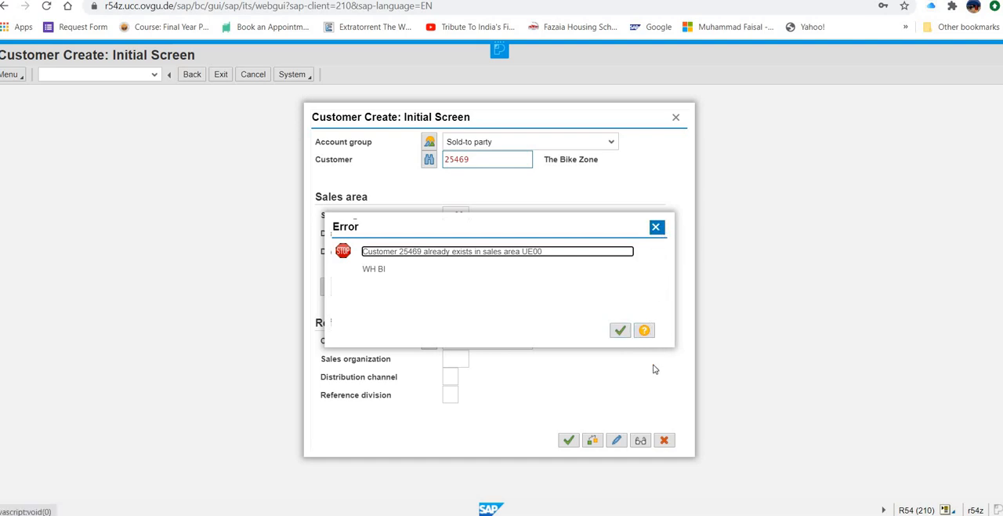
{"action": "left_click", "coordinate": [677, 118]}
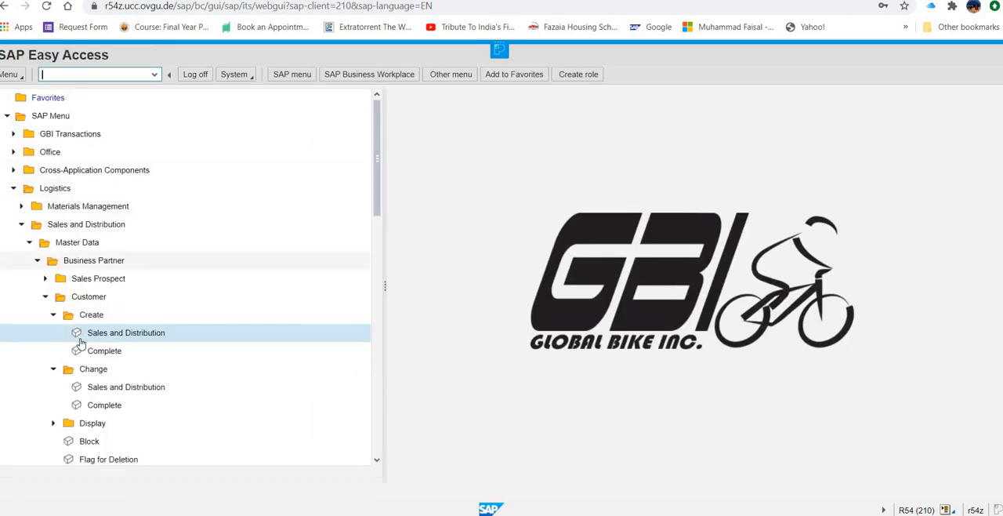
Step: Collapse the customer Create entries and open The Bike Zone's sales area data through the Sales and Distribution customer change
{"action": "left_click", "coordinate": [54, 315]}
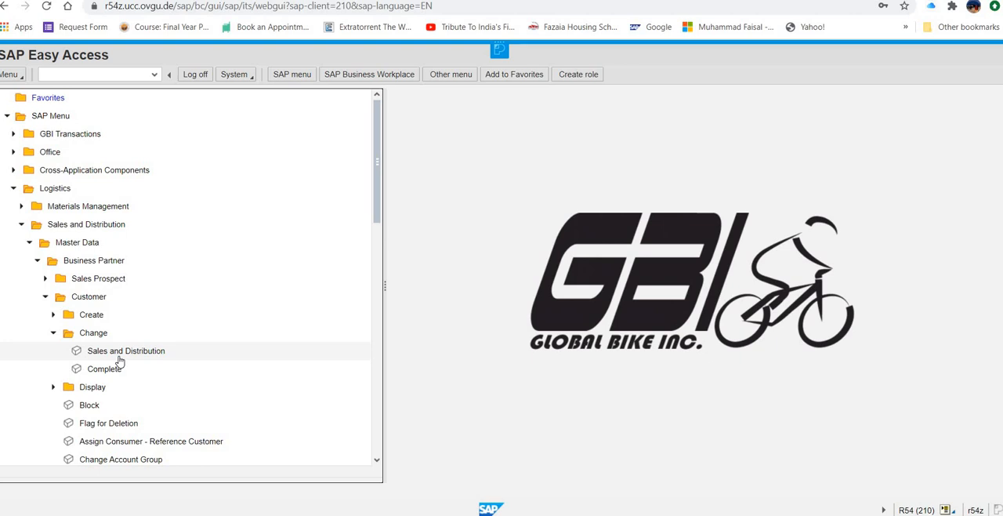
{"action": "double_click", "coordinate": [131, 353]}
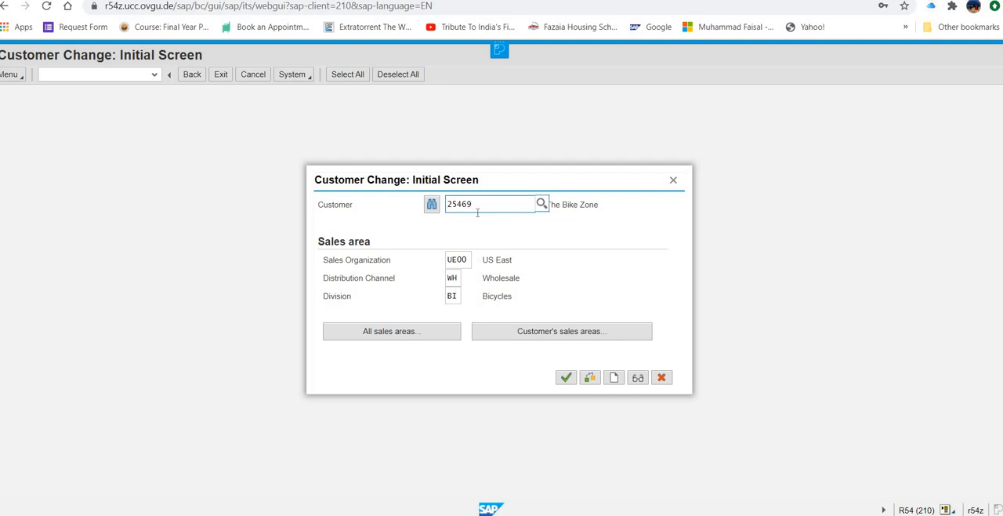
{"action": "left_click", "coordinate": [447, 205]}
{"action": "left_click", "coordinate": [565, 378]}
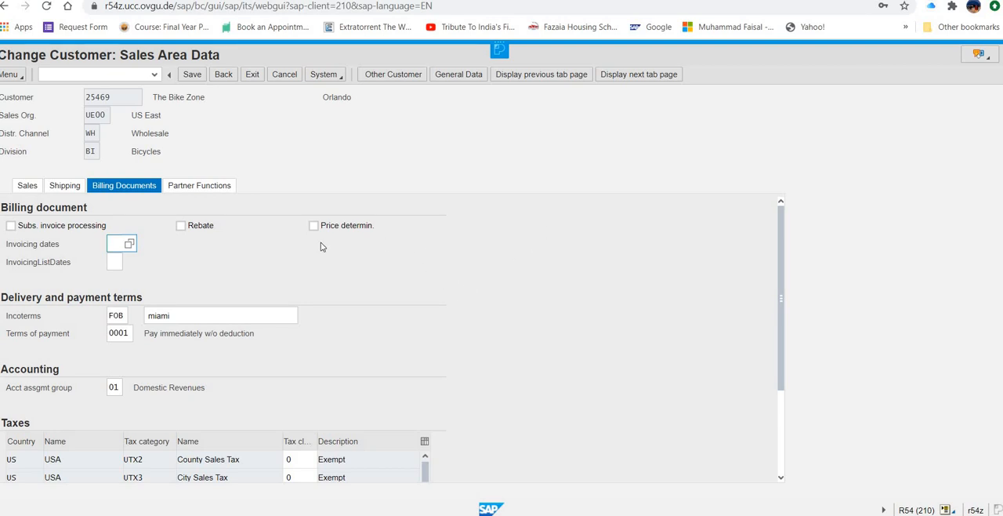
Step: Add a CP partner function to The Bike Zone, enter the customer's own number as the partner and try to confirm it
{"action": "scroll", "coordinate": [353, 296], "scroll_direction": "down", "scroll_amount": 1}
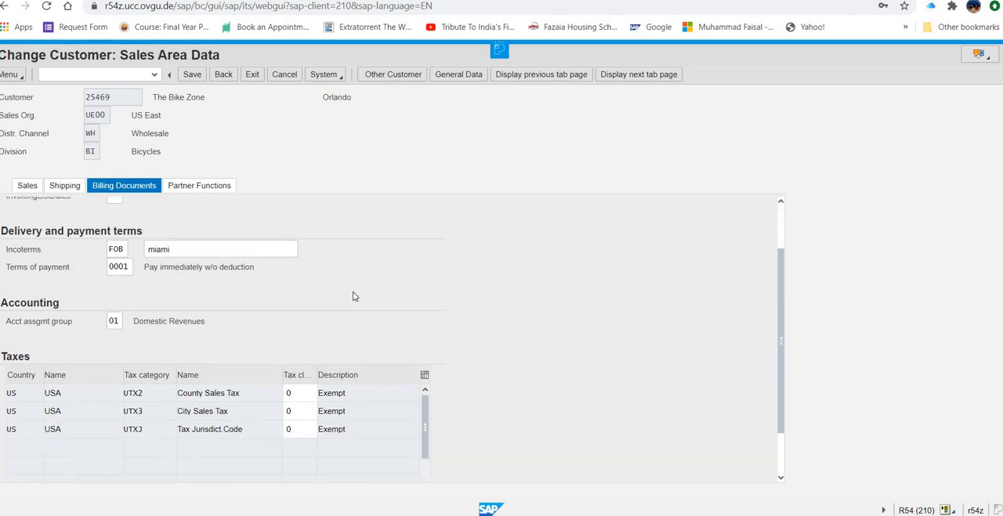
{"action": "scroll", "coordinate": [353, 296], "scroll_direction": "up", "scroll_amount": 1}
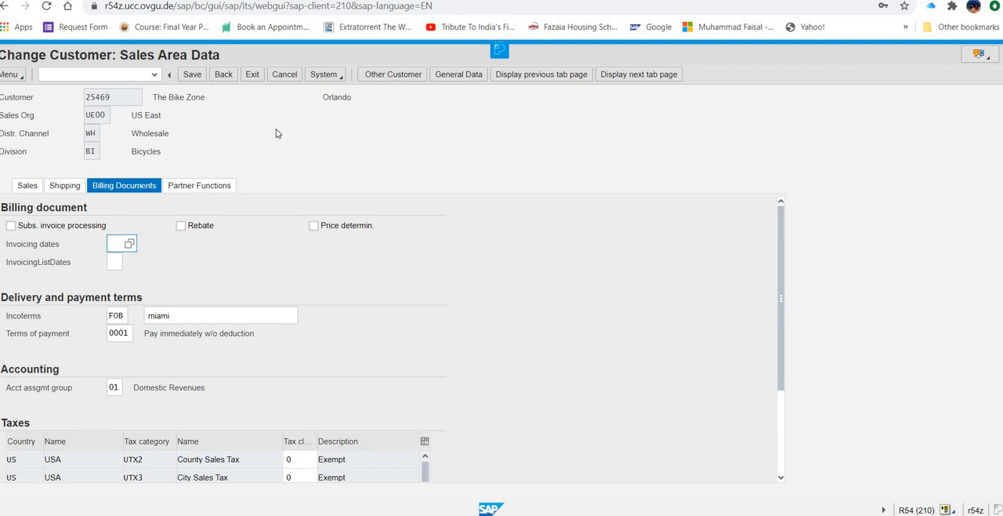
{"action": "left_click", "coordinate": [196, 187]}
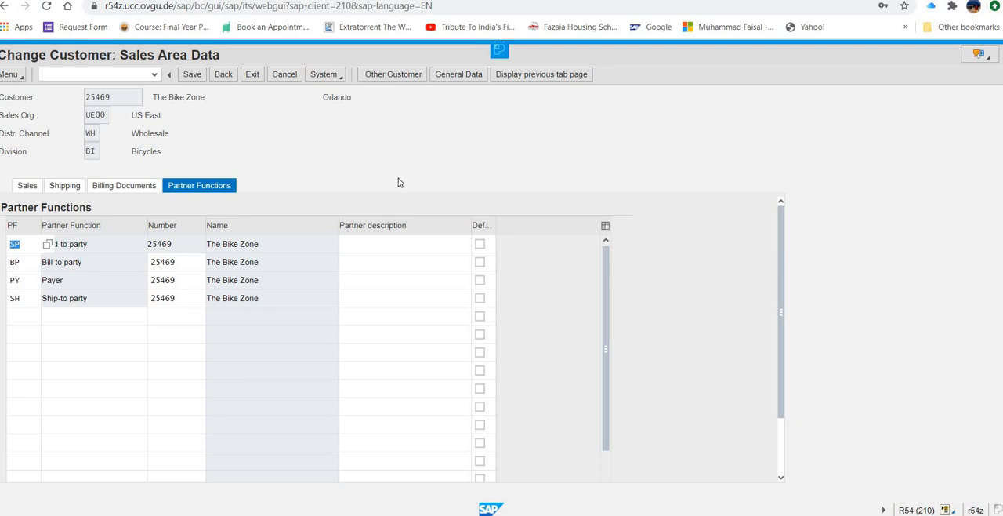
{"action": "left_click", "coordinate": [24, 319]}
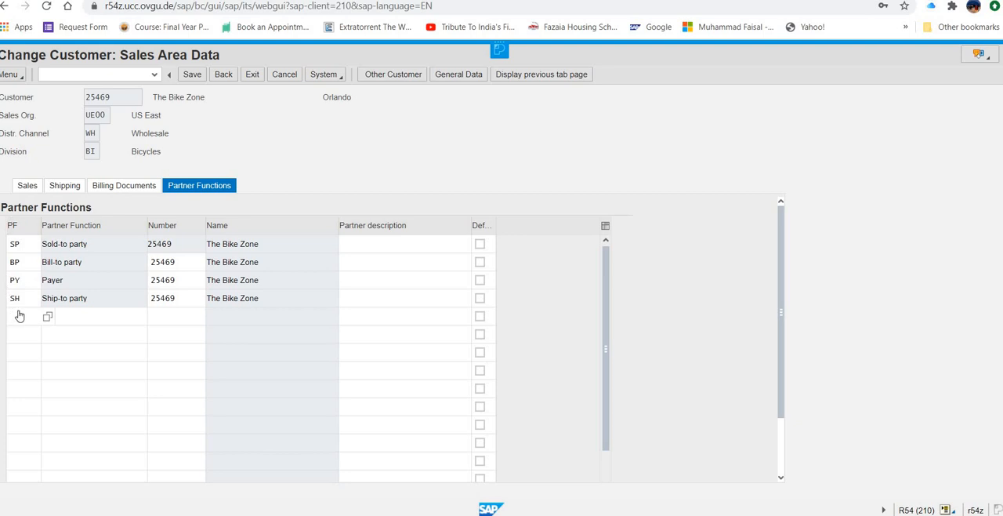
{"action": "type", "text": "cp"}
{"action": "left_click", "coordinate": [174, 316]}
{"action": "type", "text": "25469"}
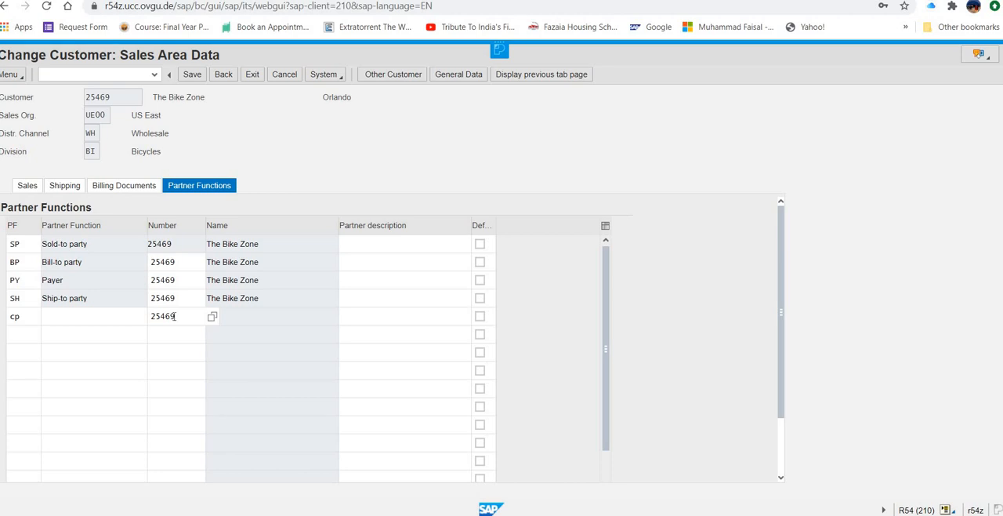
{"action": "key", "text": "Return"}
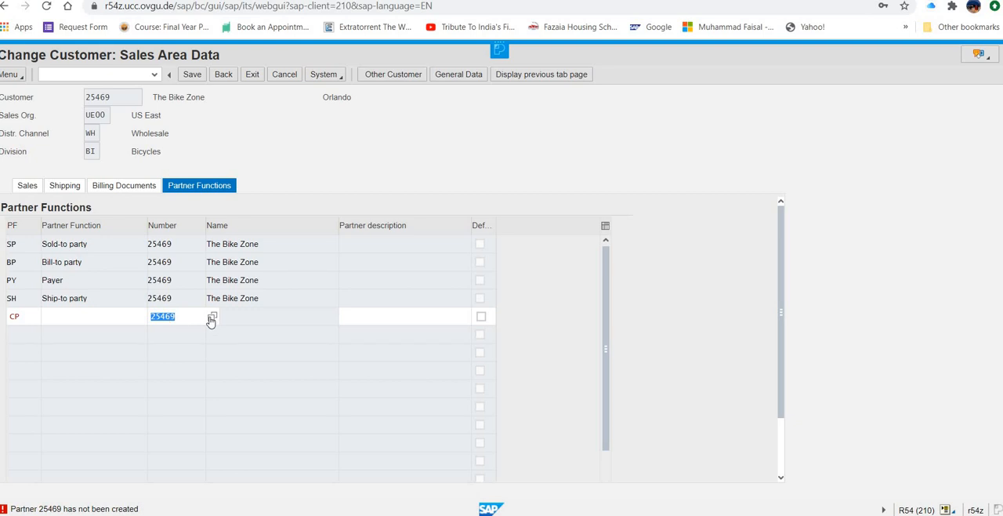
Step: Search the customer's contact persons, assign the matching one as the CP partner and save the customer
{"action": "key", "text": "F4"}
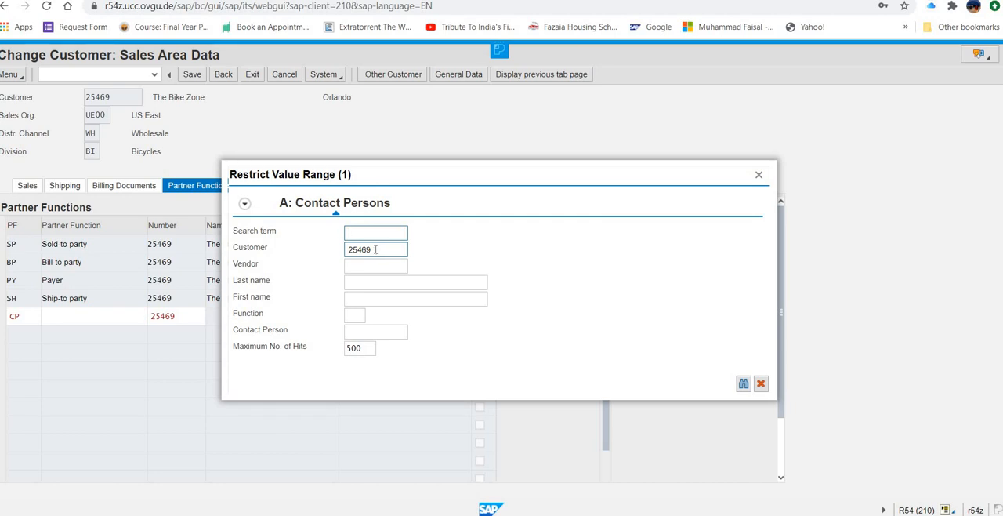
{"action": "left_click", "coordinate": [743, 385]}
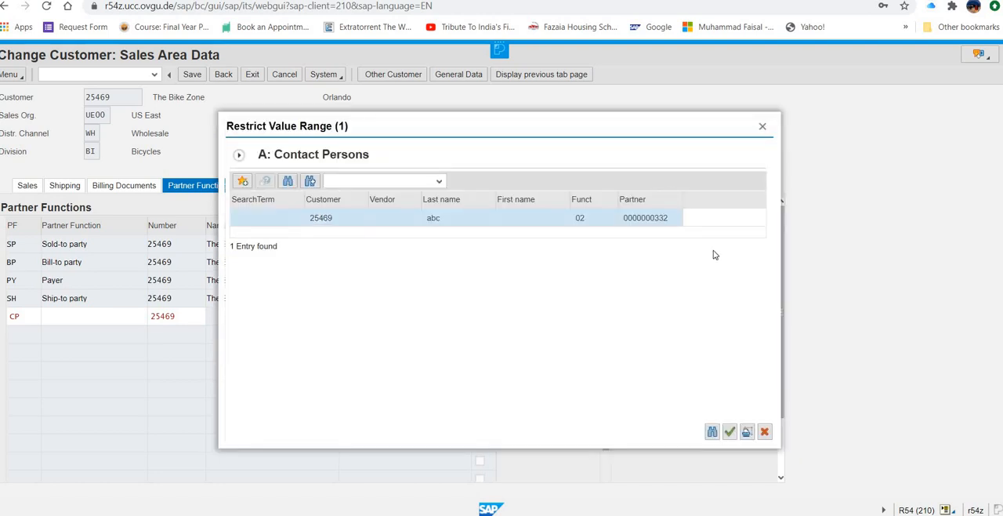
{"action": "left_click", "coordinate": [324, 223]}
{"action": "left_click", "coordinate": [729, 431]}
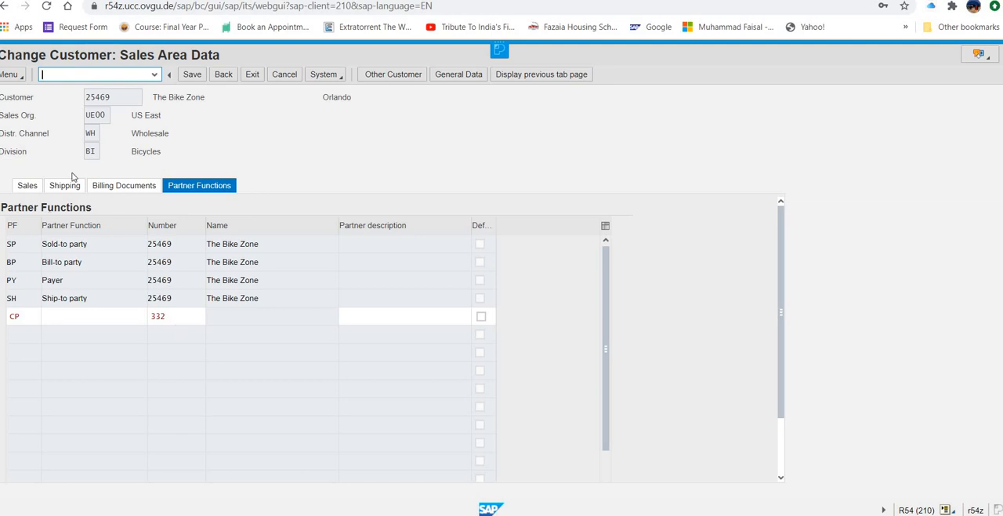
{"action": "left_click", "coordinate": [189, 76]}
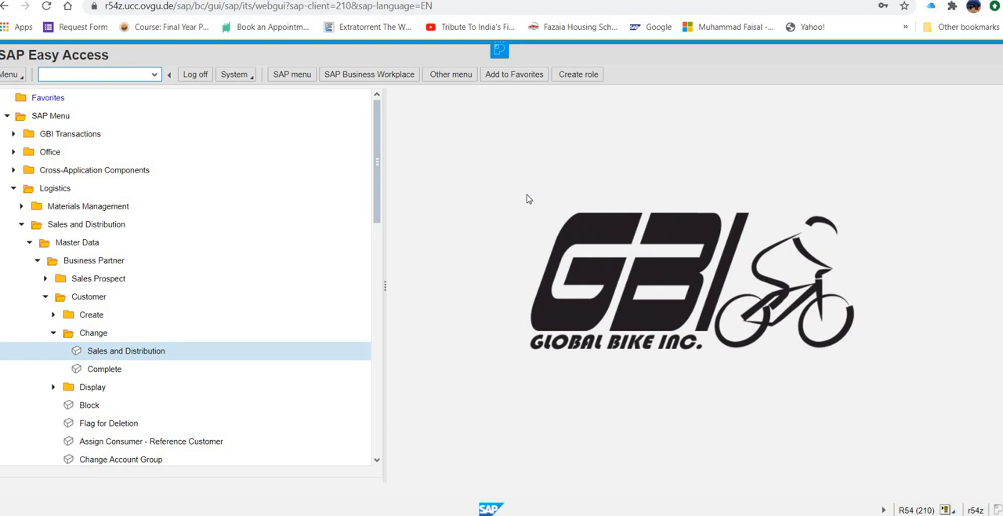
Step: Start creating an inquiry under Sales, enter the inquiry type for US East, Wholesale, Bicycles and continue to the overview
{"action": "left_click", "coordinate": [28, 244]}
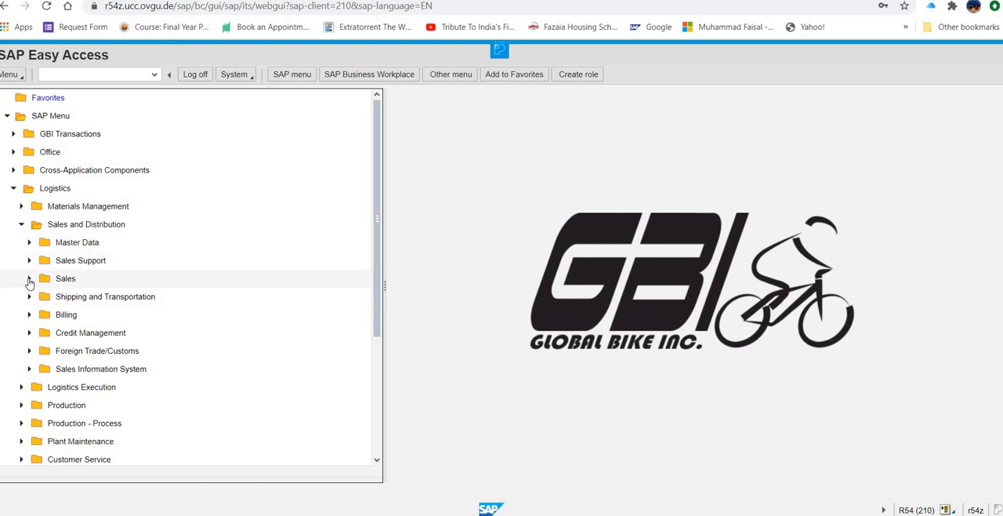
{"action": "left_click", "coordinate": [29, 279]}
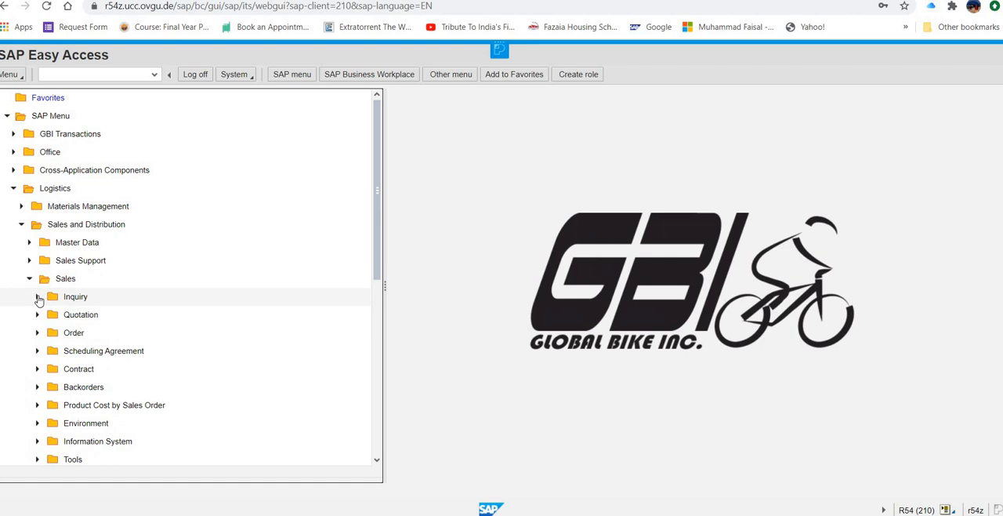
{"action": "left_click", "coordinate": [37, 297]}
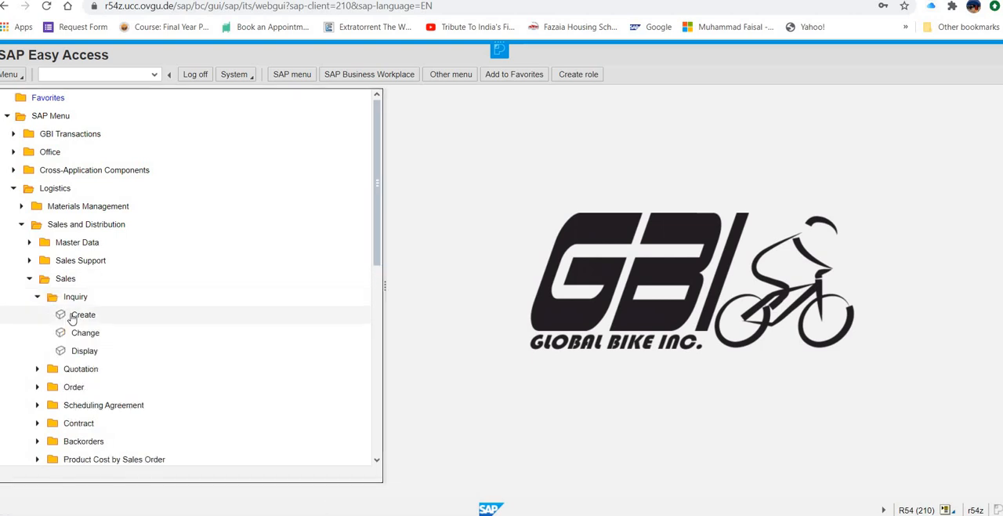
{"action": "left_click", "coordinate": [197, 311]}
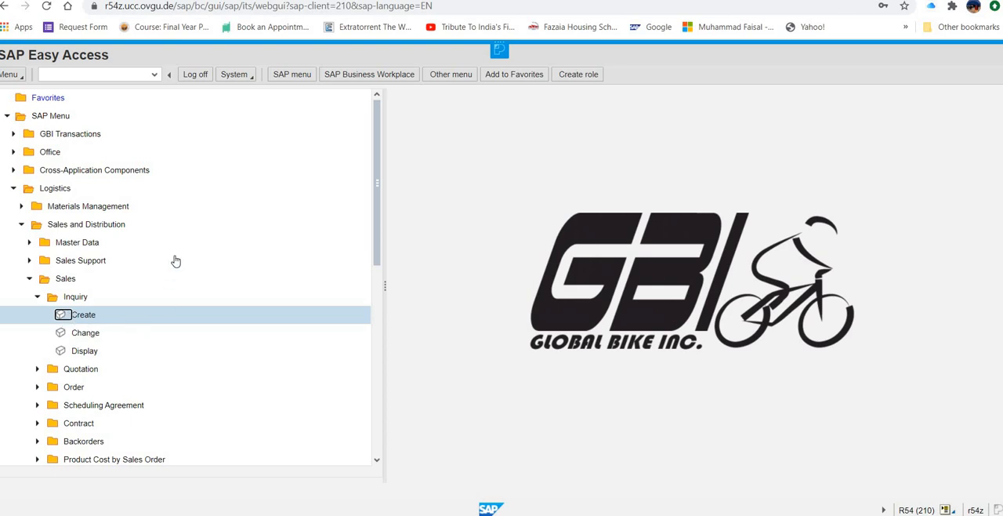
{"action": "double_click", "coordinate": [88, 318]}
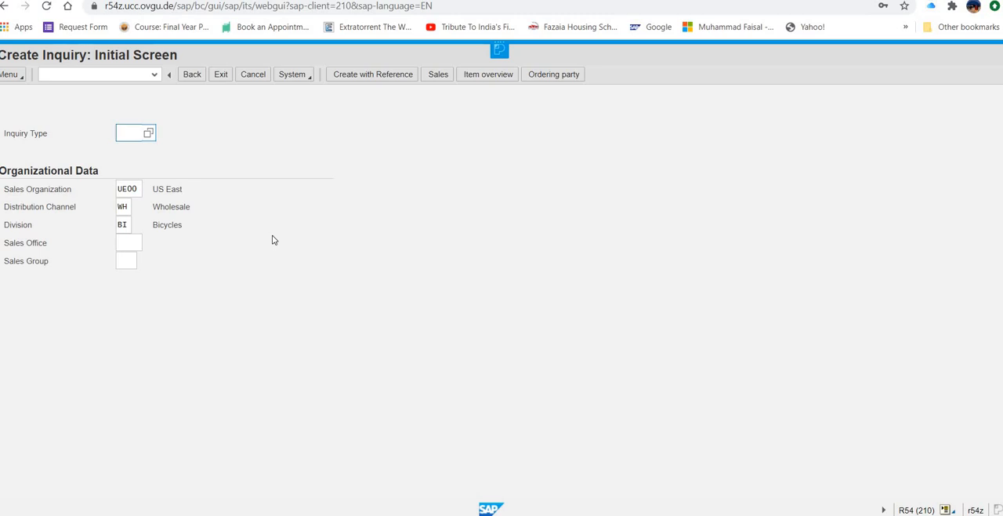
{"action": "type", "text": "n"}
{"action": "key", "text": "Return"}
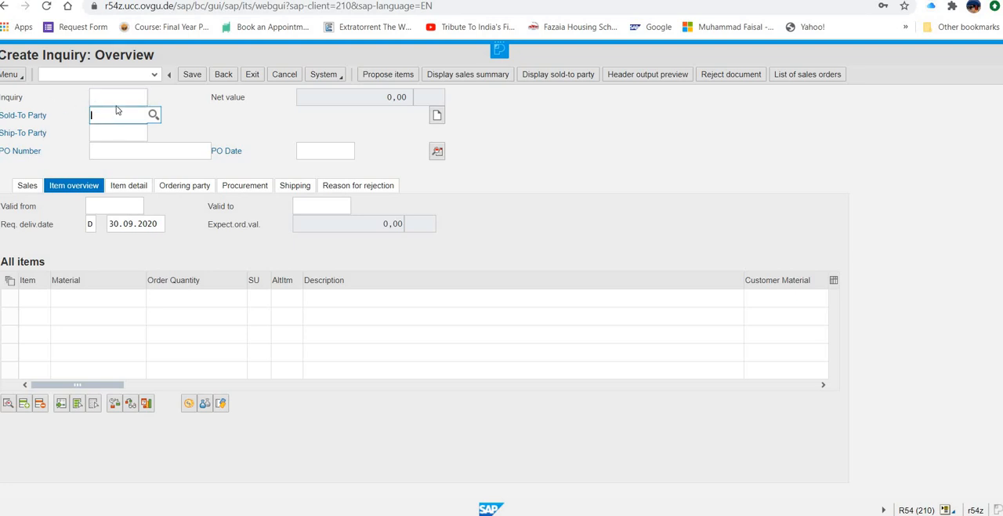
Step: Enter The Bike Zone's customer number as the inquiry's sold-to party and fill in the purchase order number
{"action": "type", "text": "25469"}
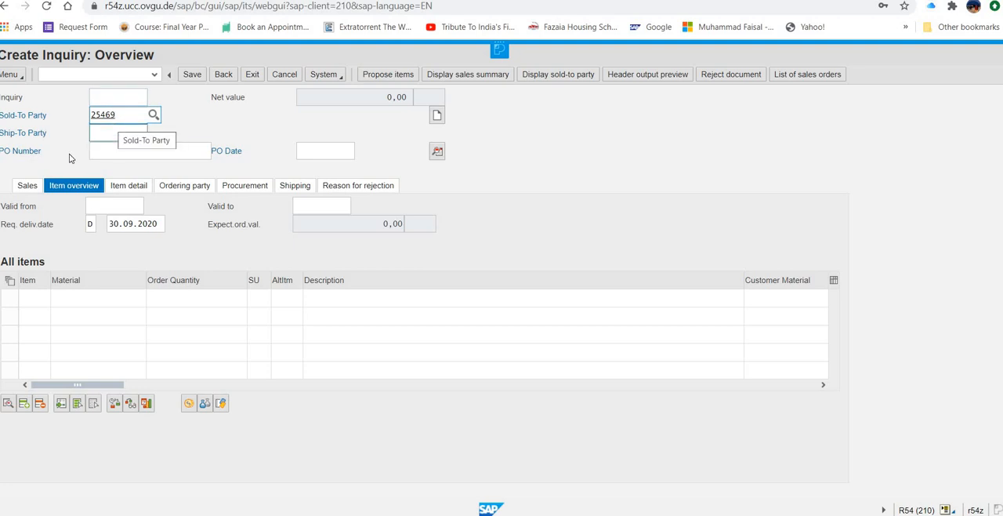
{"action": "left_click", "coordinate": [108, 154]}
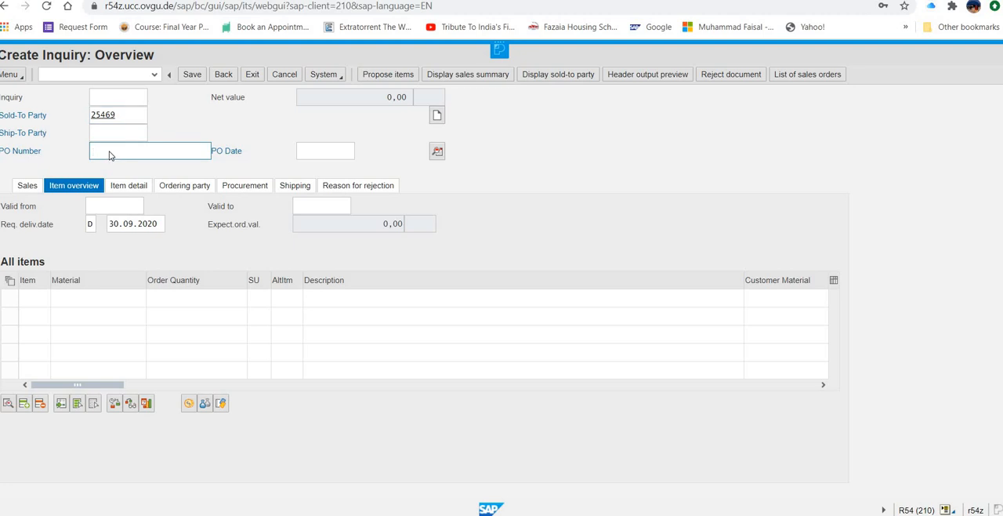
{"action": "type", "text": "###"}
{"action": "key", "text": "BackSpace"}
{"action": "key", "text": "BackSpace"}
{"action": "key", "text": "BackSpace"}
{"action": "type", "text": "500"}
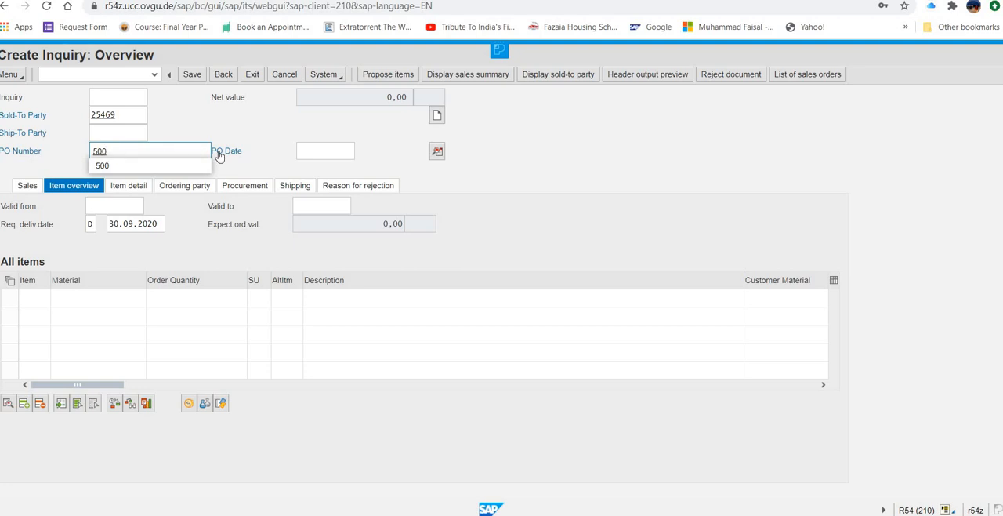
Step: Set the inquiry's PO date to 30.09.2020
{"action": "left_click", "coordinate": [310, 155]}
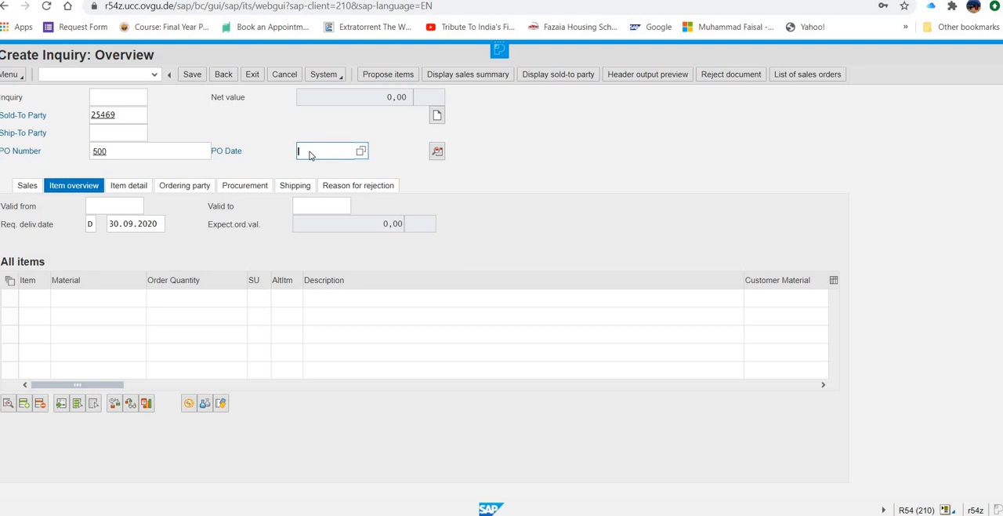
{"action": "left_click", "coordinate": [360, 151]}
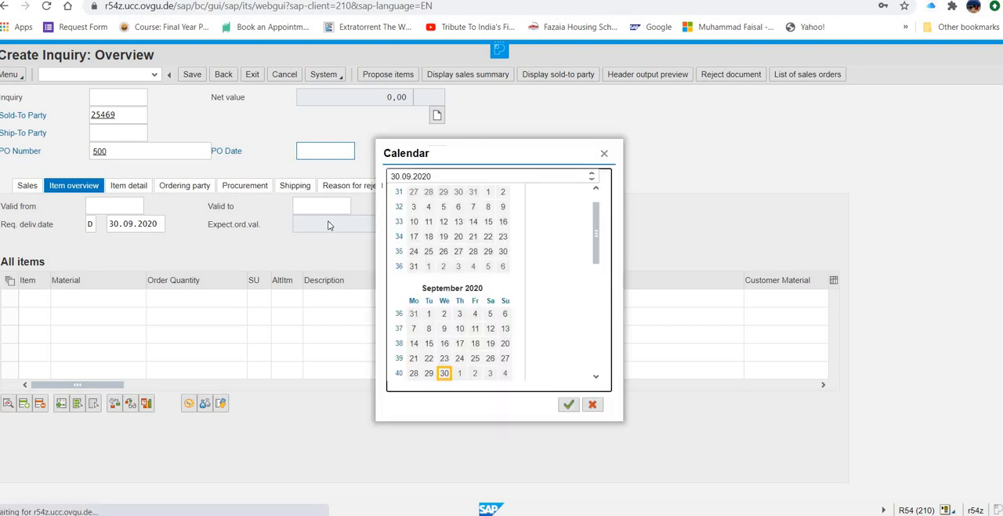
{"action": "left_click", "coordinate": [444, 374]}
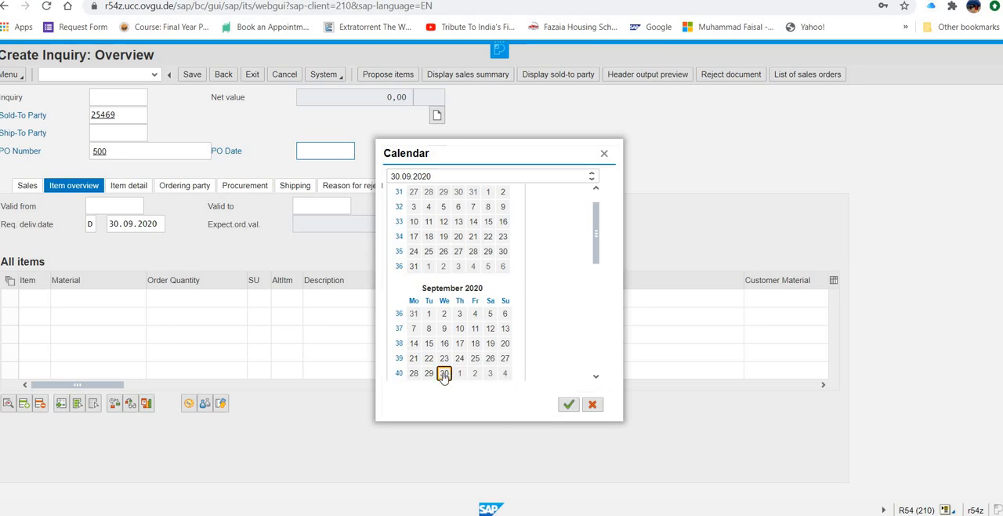
{"action": "left_click", "coordinate": [568, 403]}
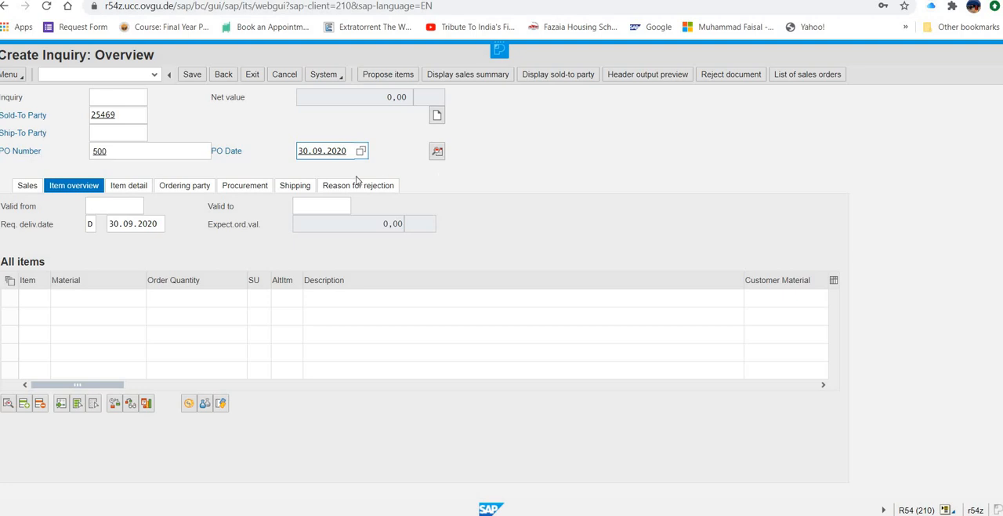
Step: Set the inquiry's Valid from date to 30.09.2020
{"action": "left_click", "coordinate": [120, 205]}
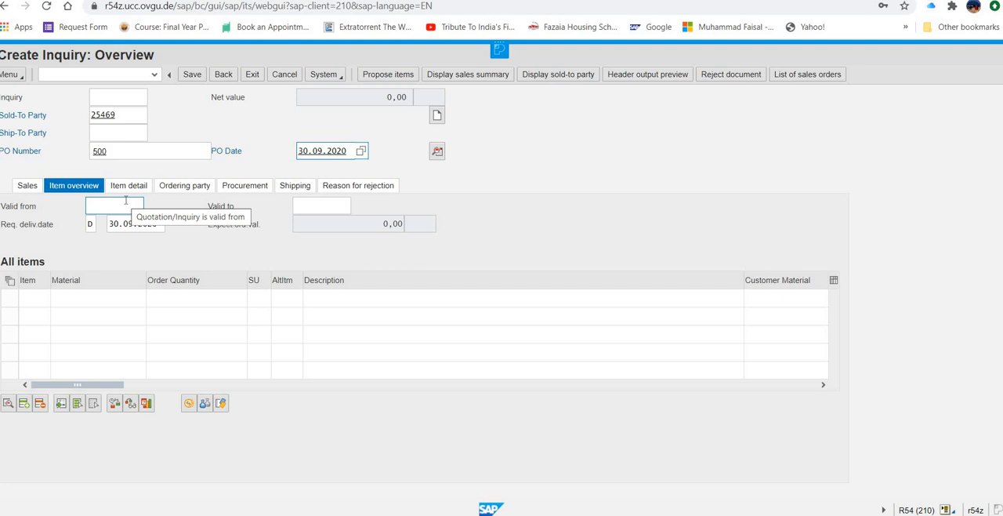
{"action": "left_click", "coordinate": [123, 208]}
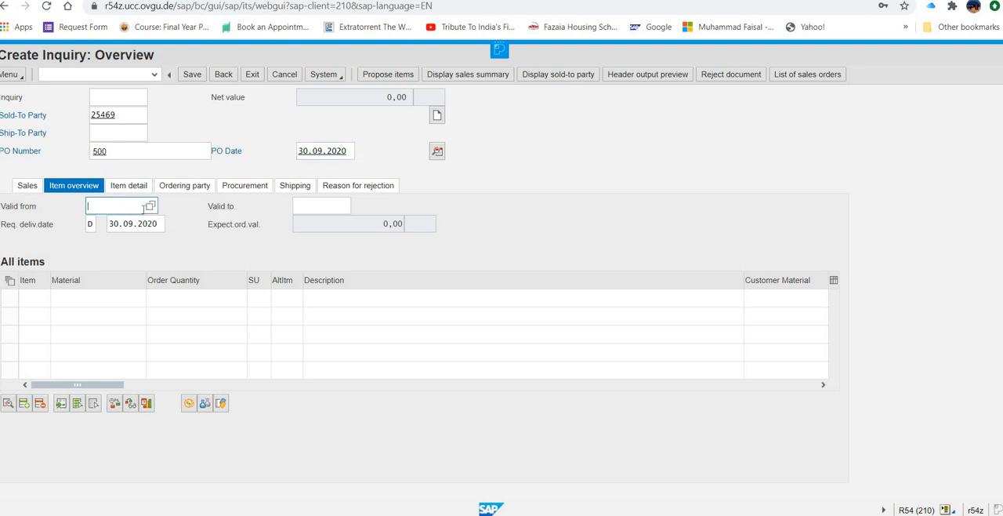
{"action": "left_click", "coordinate": [150, 206]}
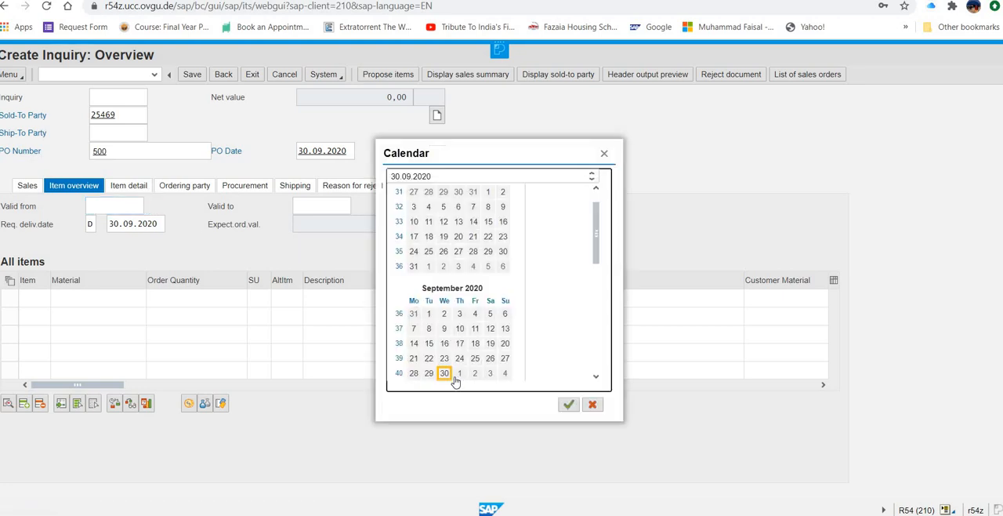
{"action": "left_click", "coordinate": [447, 376]}
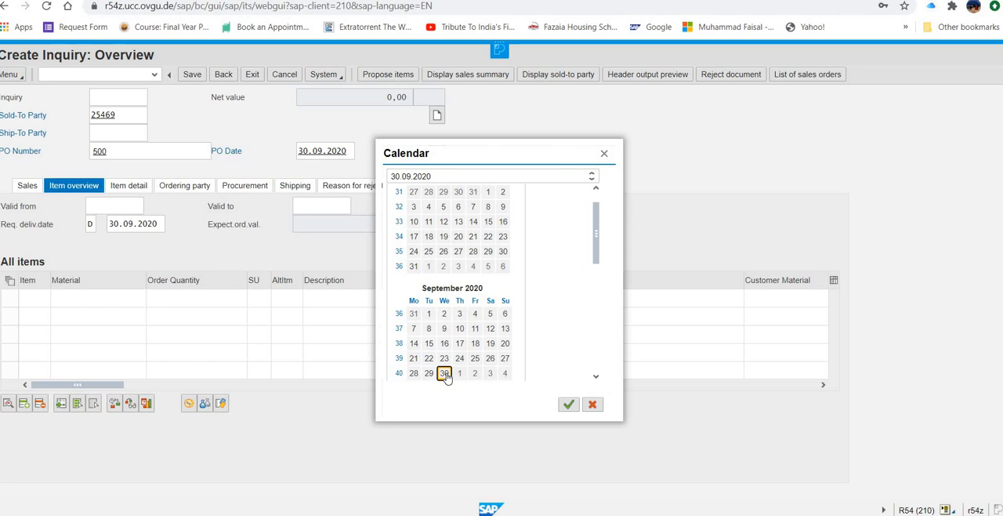
{"action": "left_click", "coordinate": [445, 374]}
Step: Set the inquiry's Valid to date to 30.10.2020
{"action": "left_click", "coordinate": [328, 204]}
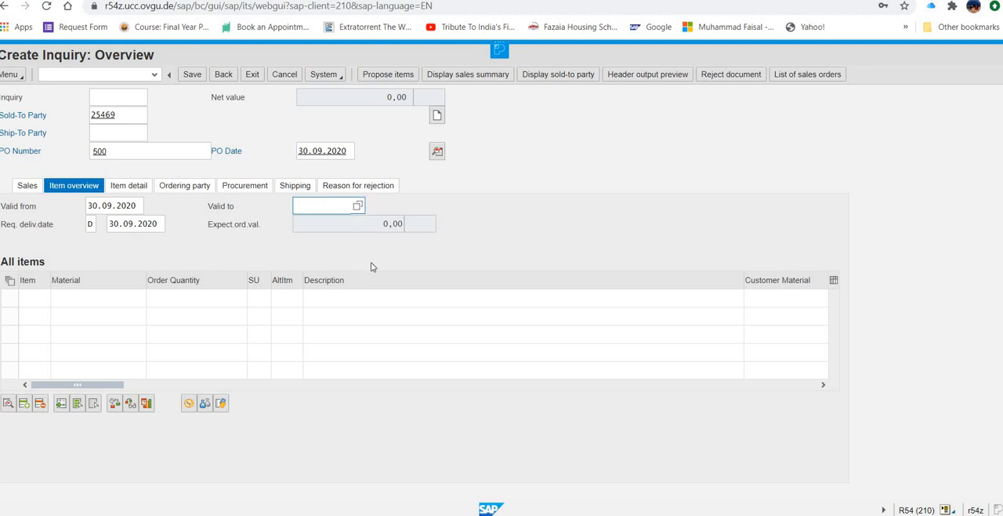
{"action": "key", "text": "F4"}
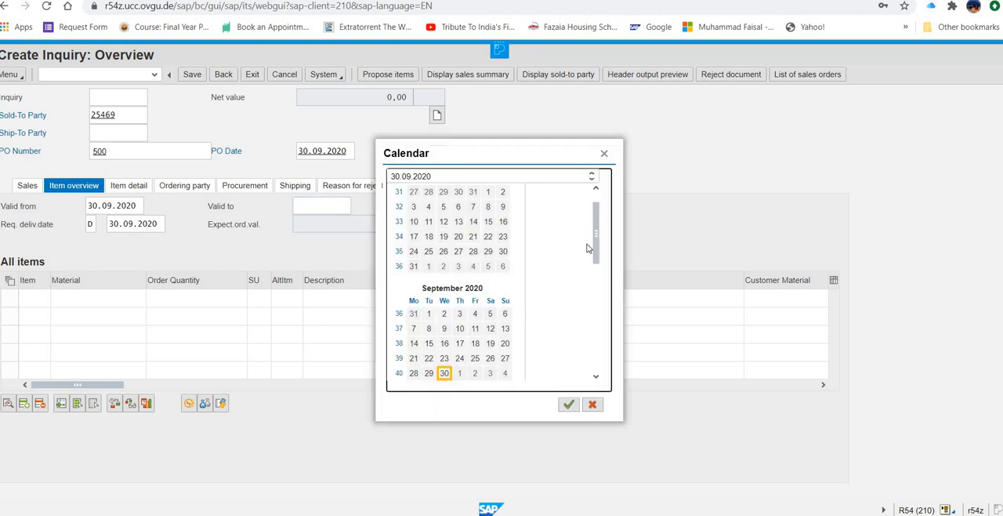
{"action": "left_click", "coordinate": [596, 378]}
{"action": "scroll", "coordinate": [596, 380], "scroll_direction": "down", "scroll_amount": 3}
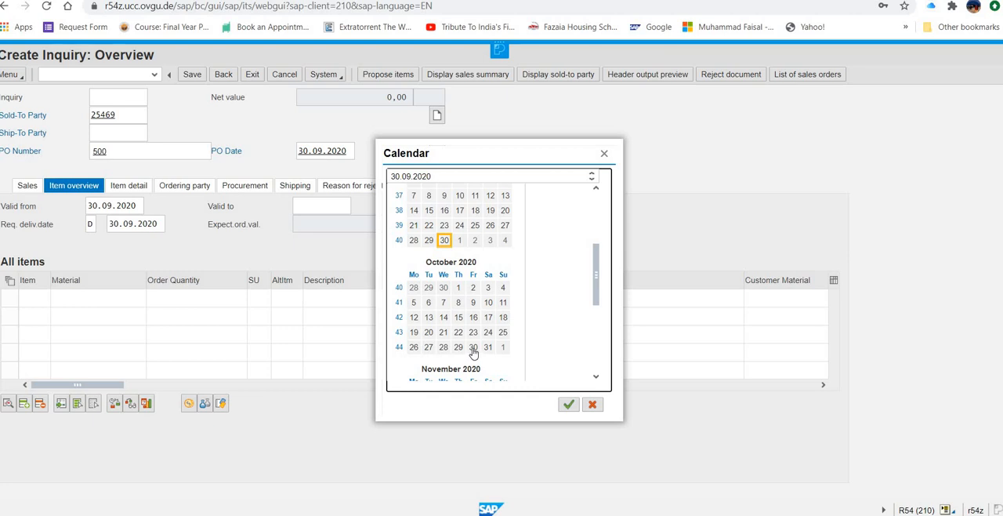
{"action": "left_click", "coordinate": [473, 351]}
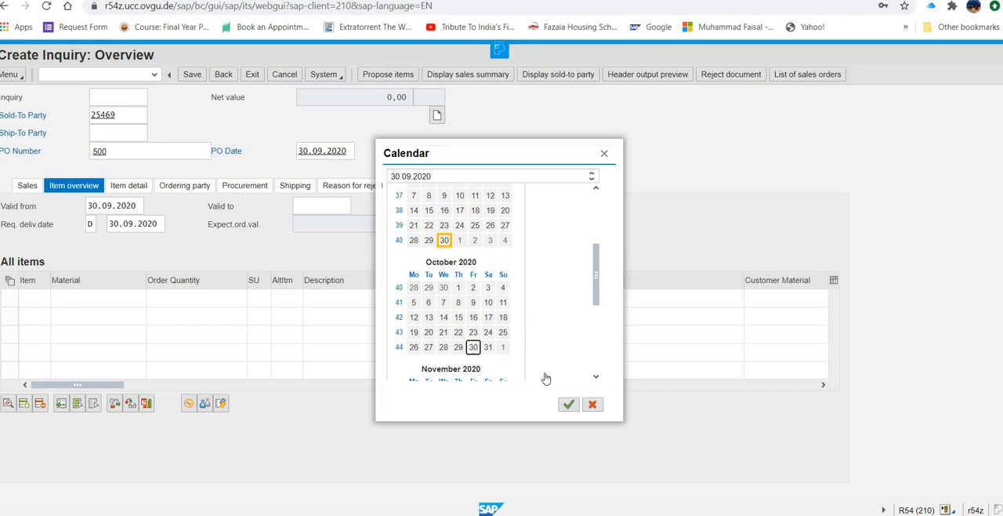
{"action": "key", "text": "Return"}
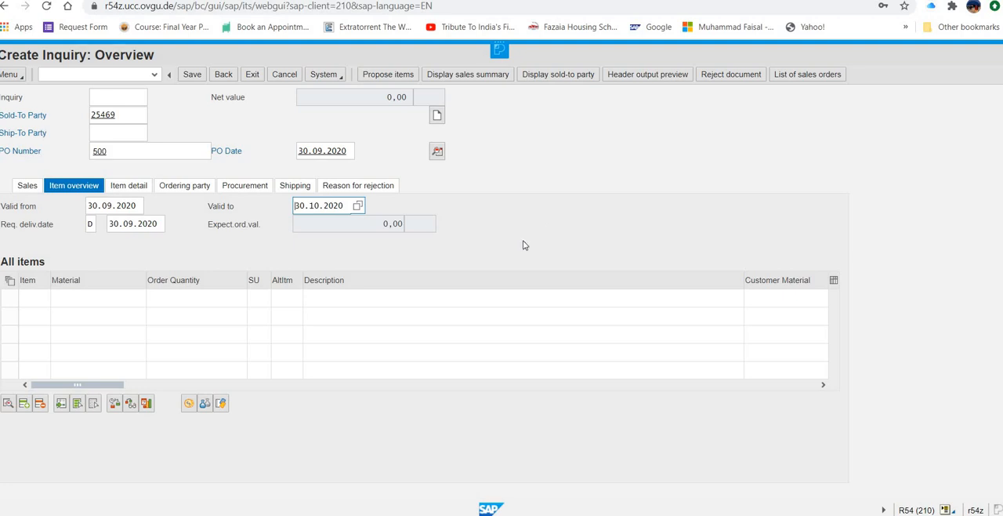
Step: Enter materials dxtr1500 and prtr1500 as the inquiry's first and second items
{"action": "left_click", "coordinate": [94, 298]}
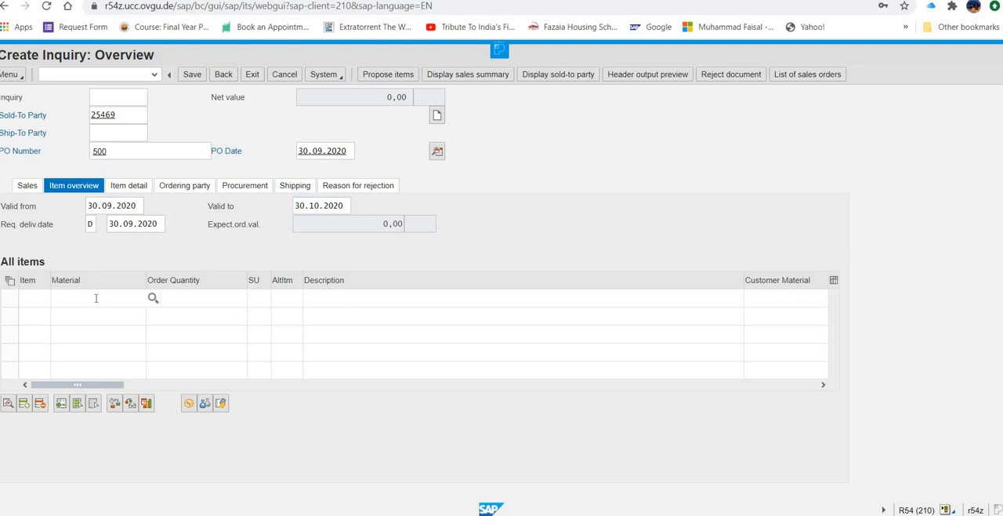
{"action": "type", "text": "dxtr"}
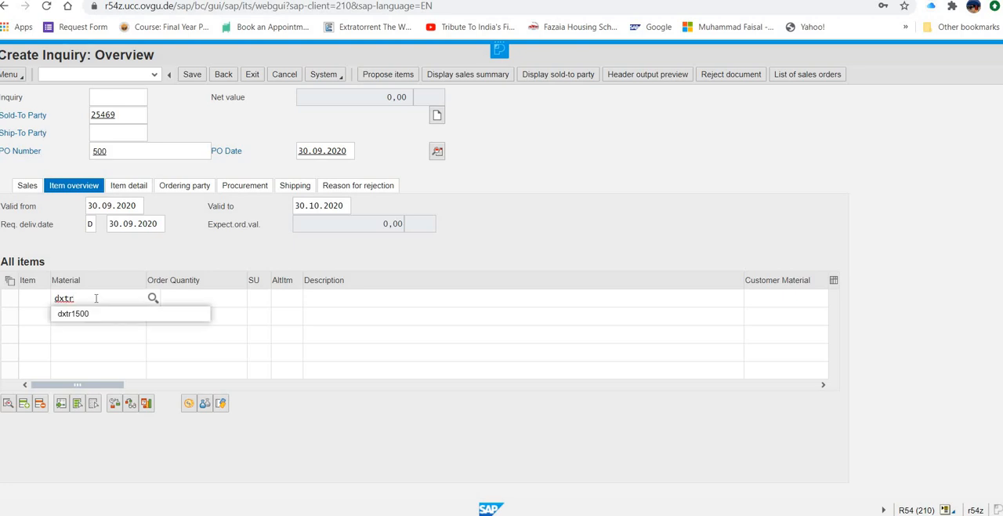
{"action": "type", "text": "1"}
{"action": "type", "text": "500"}
{"action": "left_click", "coordinate": [92, 314]}
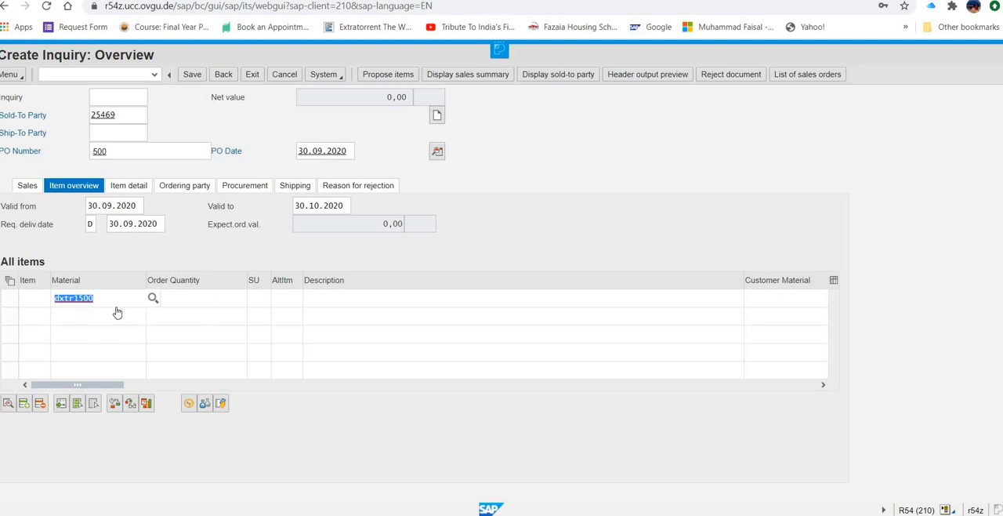
{"action": "left_click", "coordinate": [109, 319]}
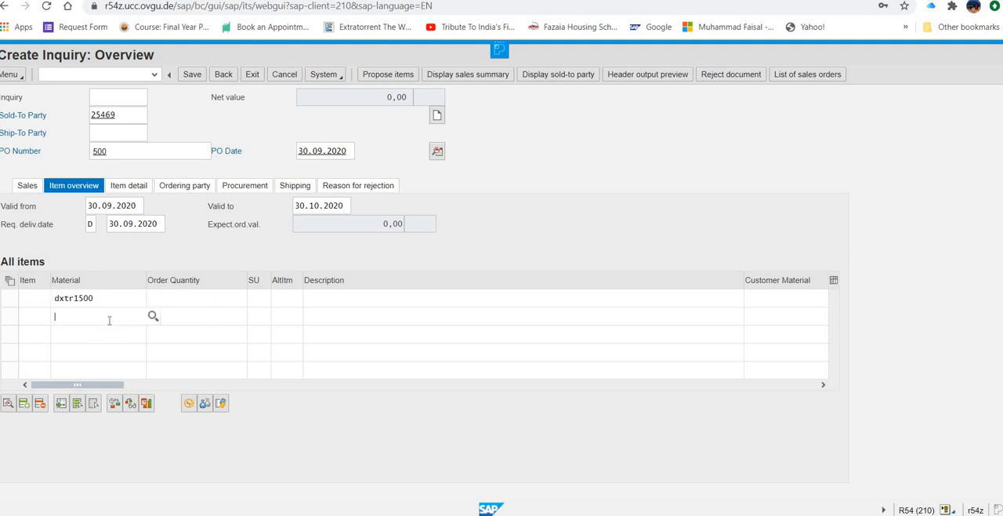
{"action": "type", "text": "prtr1"}
{"action": "type", "text": "500"}
Step: Set the order quantities to 5 for dxtr1500 and 2 for prtr1500, and confirm the items
{"action": "left_click", "coordinate": [196, 298]}
{"action": "type", "text": "5"}
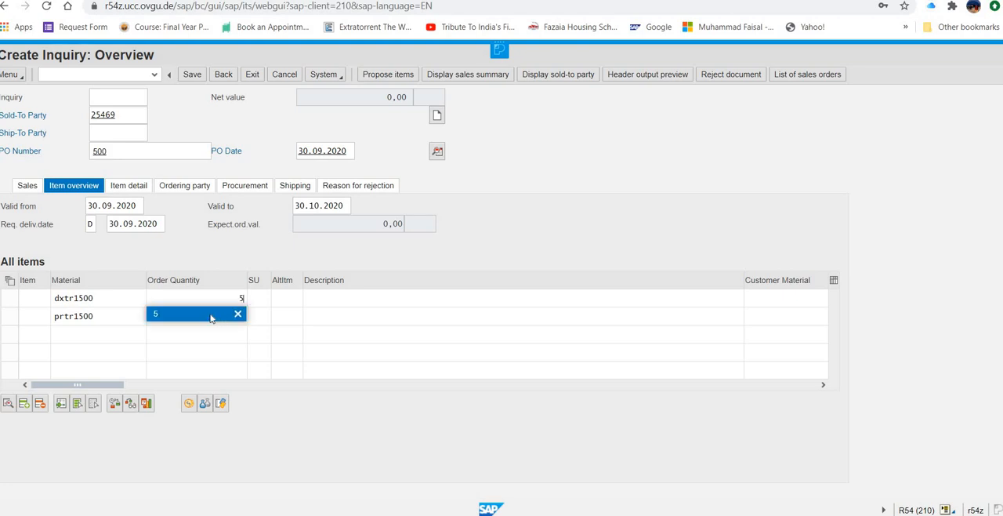
{"action": "left_click", "coordinate": [211, 318]}
{"action": "left_click", "coordinate": [211, 316]}
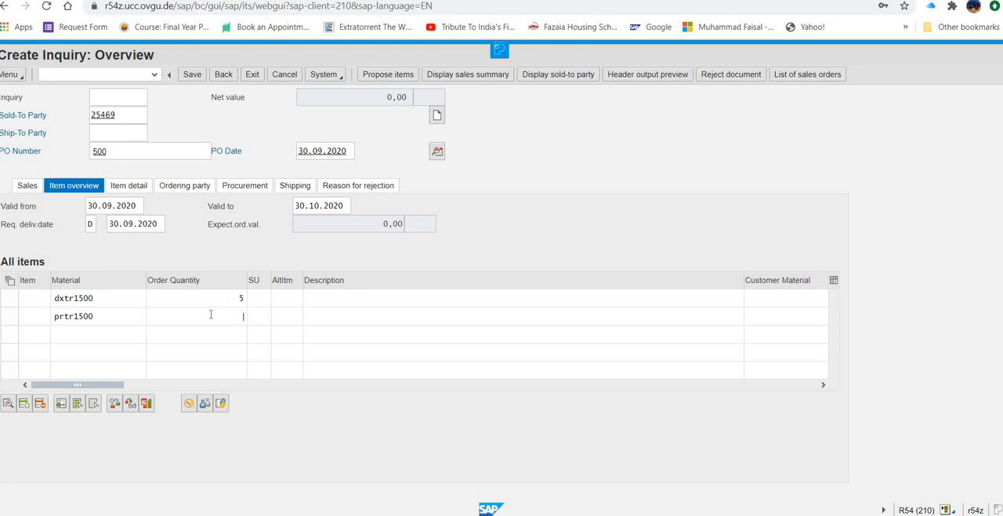
{"action": "type", "text": "2"}
{"action": "key", "text": "Return"}
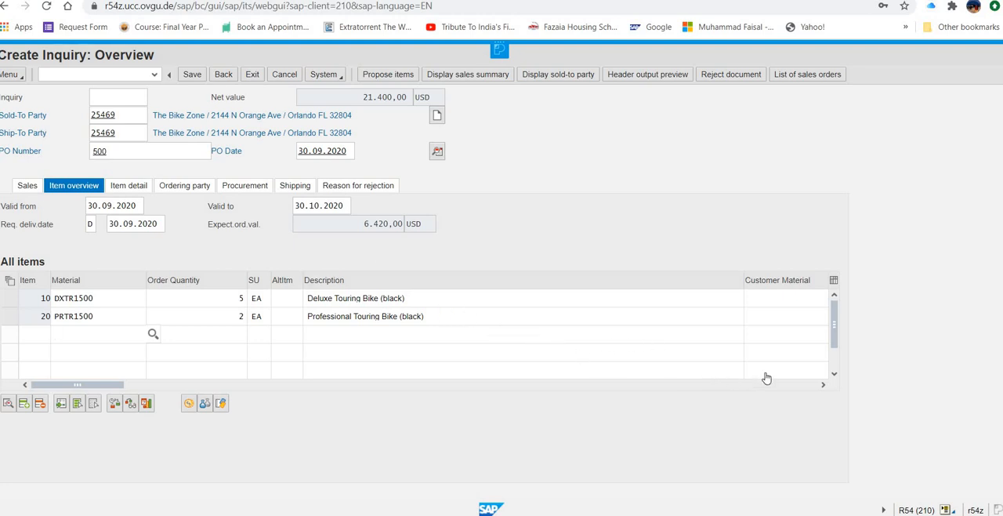
Step: Widen the Order probability column in the inquiry's item table to fit its full heading
{"action": "left_click", "coordinate": [822, 387]}
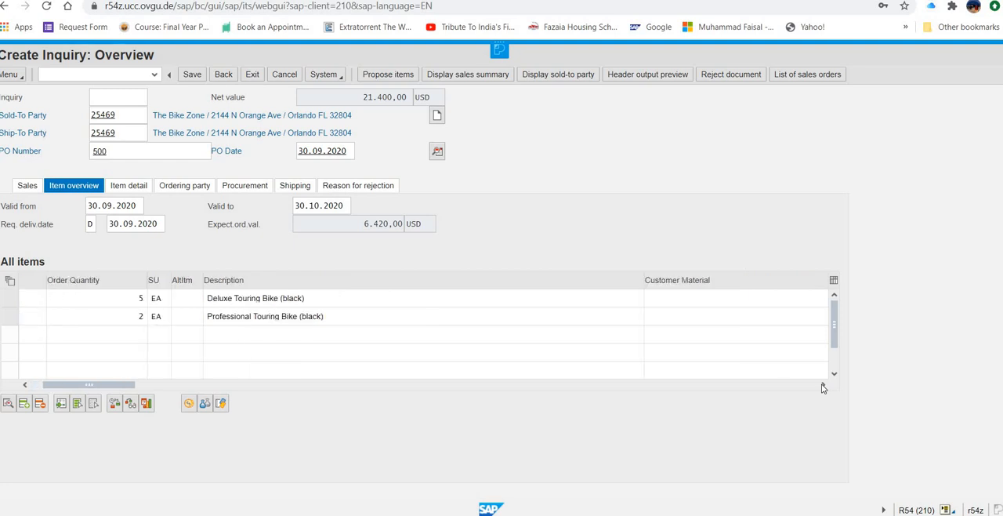
{"action": "left_click", "coordinate": [823, 387]}
{"action": "left_click", "coordinate": [823, 387]}
{"action": "left_click", "coordinate": [823, 387]}
{"action": "left_click", "coordinate": [824, 387]}
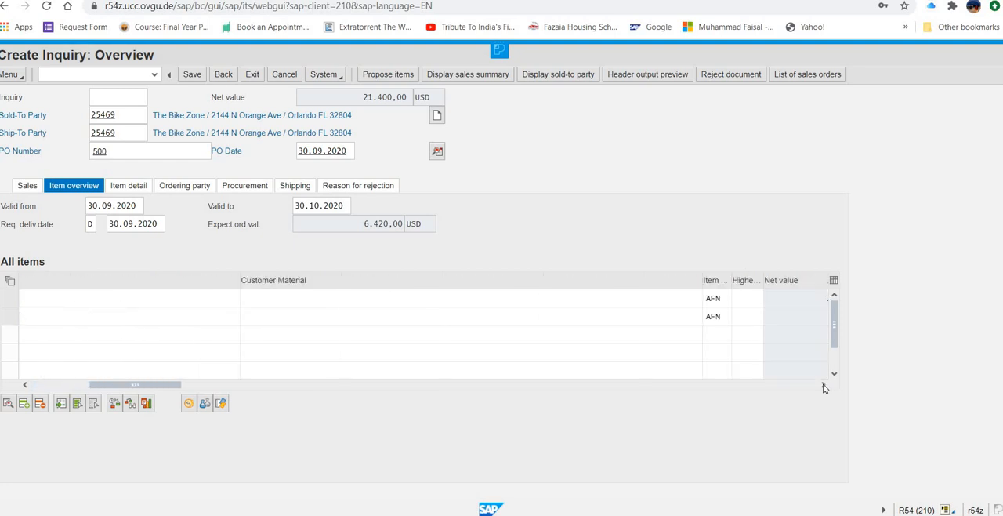
{"action": "left_click", "coordinate": [824, 387]}
{"action": "left_click", "coordinate": [823, 387]}
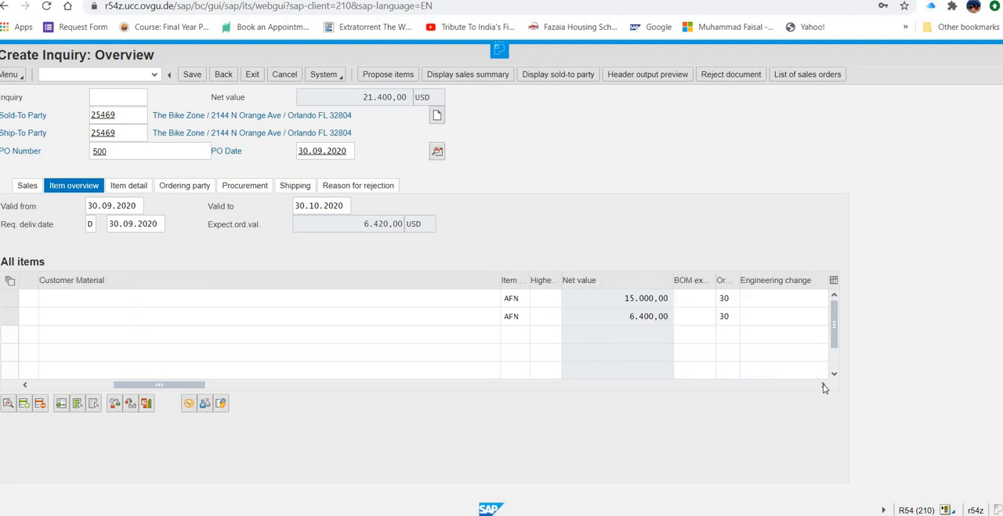
{"action": "left_click", "coordinate": [767, 294]}
{"action": "left_click_drag", "start_coordinate": [767, 294], "coordinate": [767, 288]}
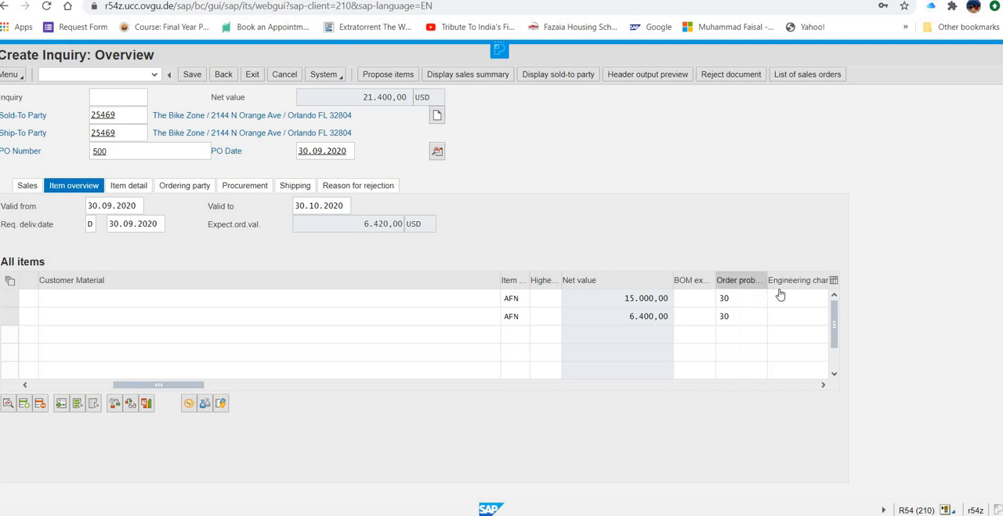
{"action": "left_click_drag", "start_coordinate": [782, 289], "coordinate": [780, 289]}
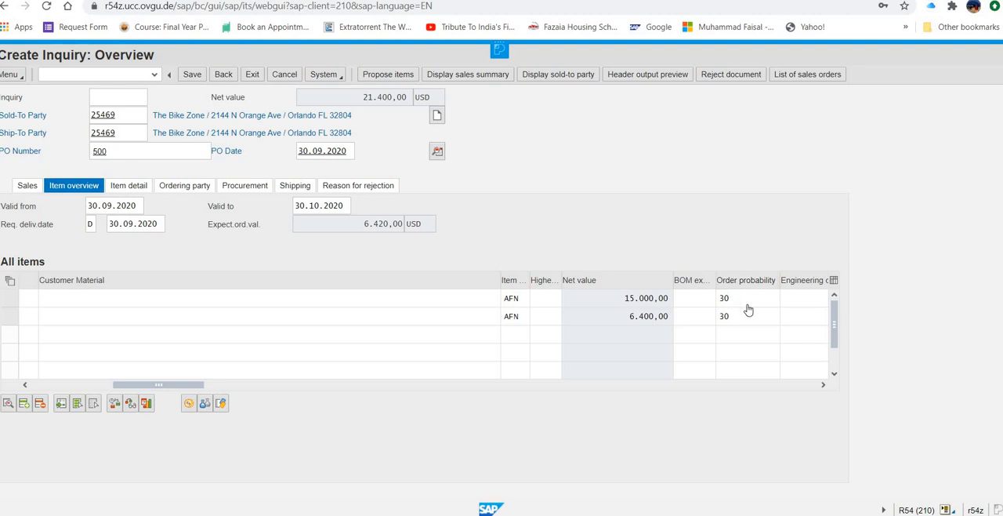
Step: Set the order probability of both inquiry items to 70 and save the inquiry
{"action": "left_click", "coordinate": [748, 305]}
{"action": "type", "text": "70"}
{"action": "left_click", "coordinate": [741, 318]}
{"action": "type", "text": "70"}
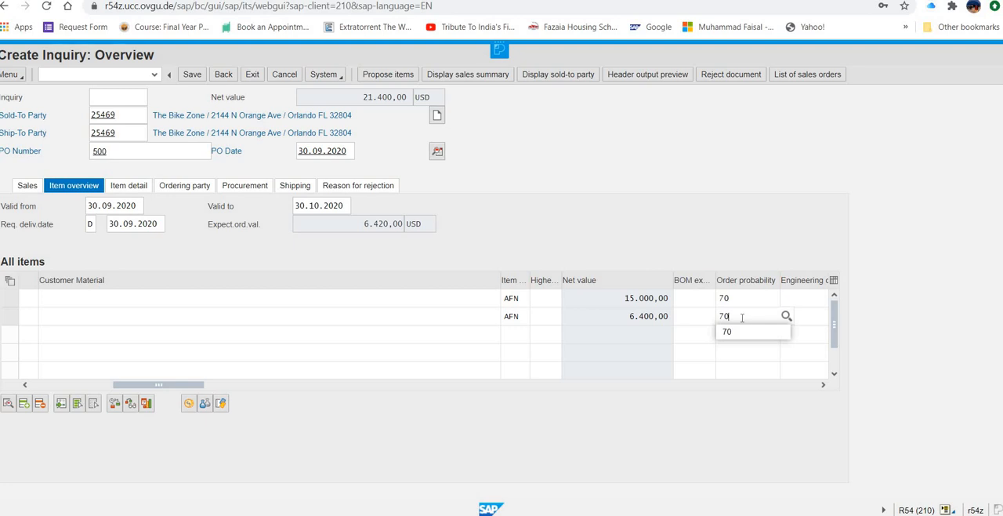
{"action": "key", "text": "Return"}
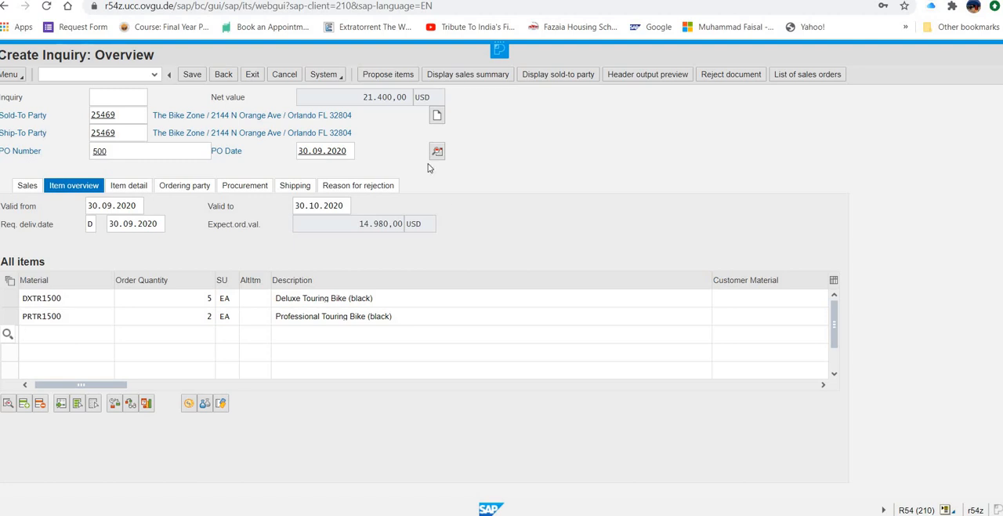
{"action": "left_click", "coordinate": [191, 75]}
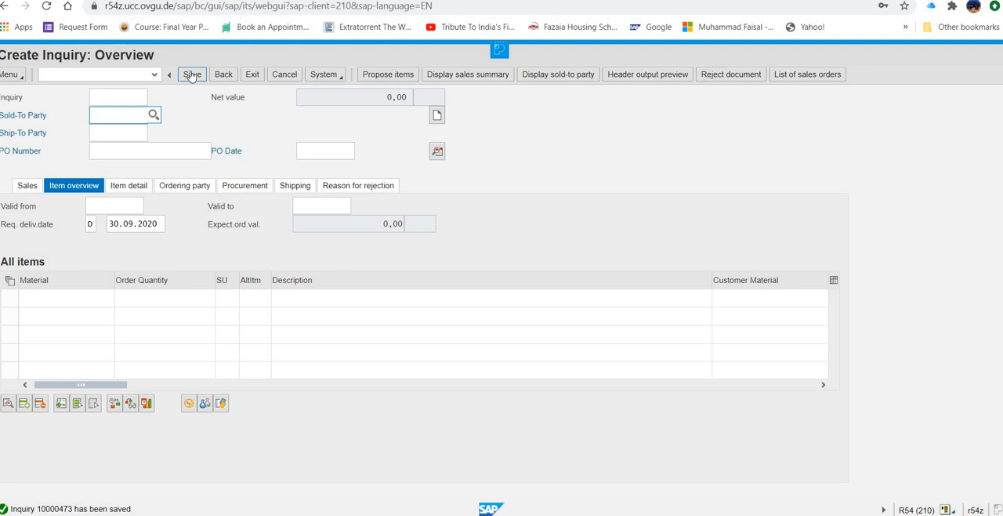
Step: Exit the inquiry and start creating a quotation under Sales, with quotation type QT
{"action": "left_click", "coordinate": [251, 74]}
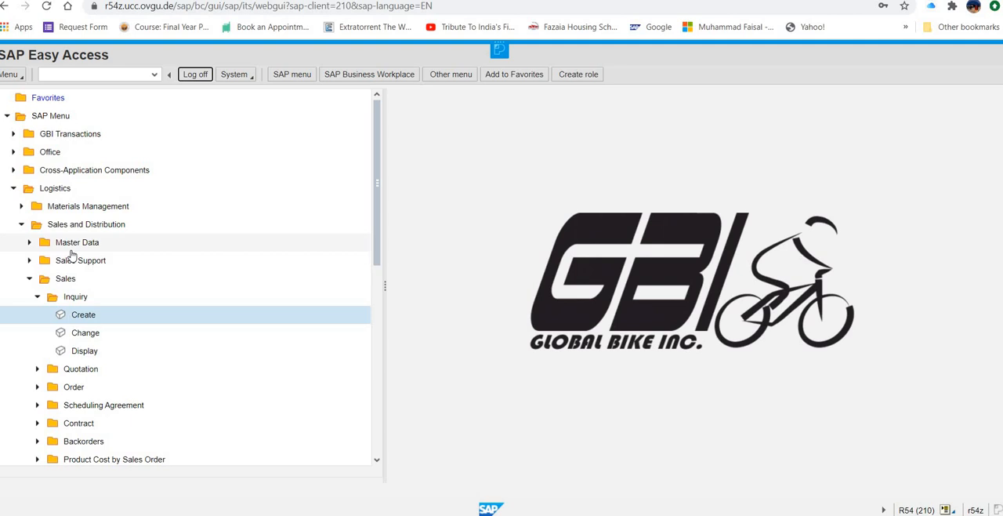
{"action": "left_click", "coordinate": [38, 297]}
{"action": "left_click", "coordinate": [38, 316]}
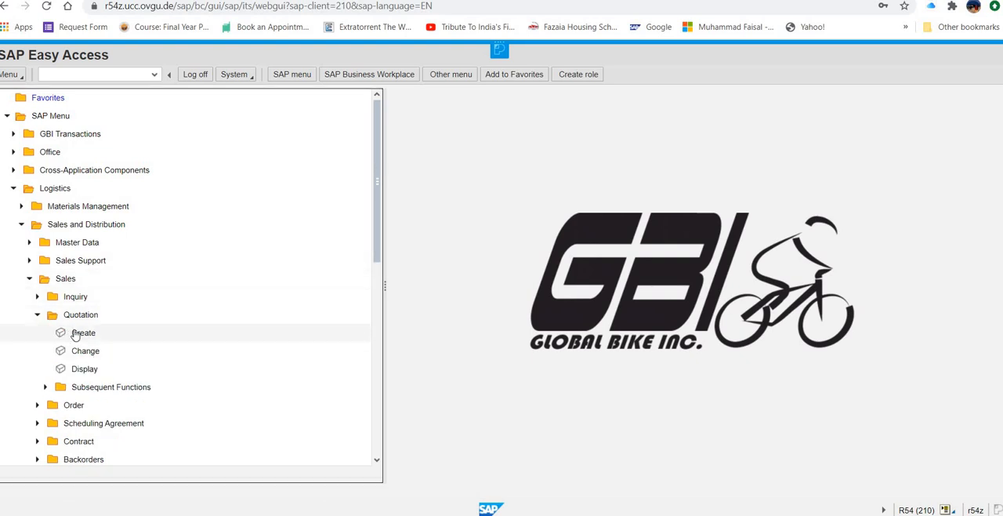
{"action": "left_click", "coordinate": [74, 333]}
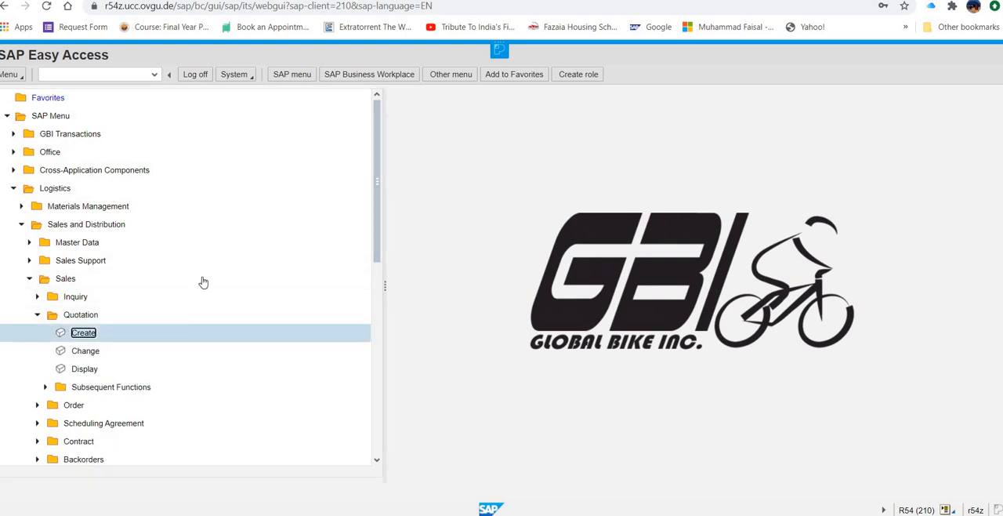
{"action": "double_click", "coordinate": [88, 336]}
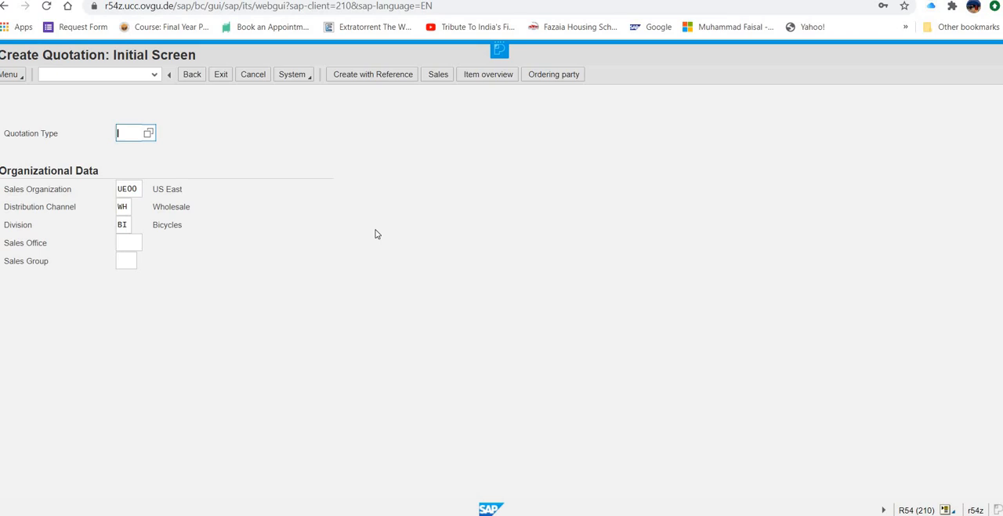
{"action": "type", "text": "qt"}
Step: Create the quotation with reference to the saved inquiry by entering its inquiry number and copying its data
{"action": "left_click", "coordinate": [376, 74]}
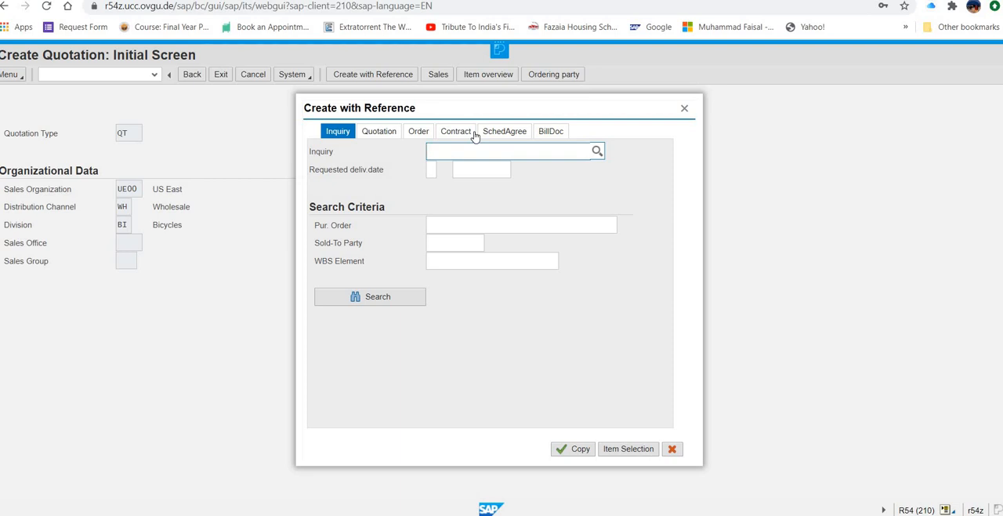
{"action": "type", "text": "10000473"}
{"action": "left_click", "coordinate": [578, 452]}
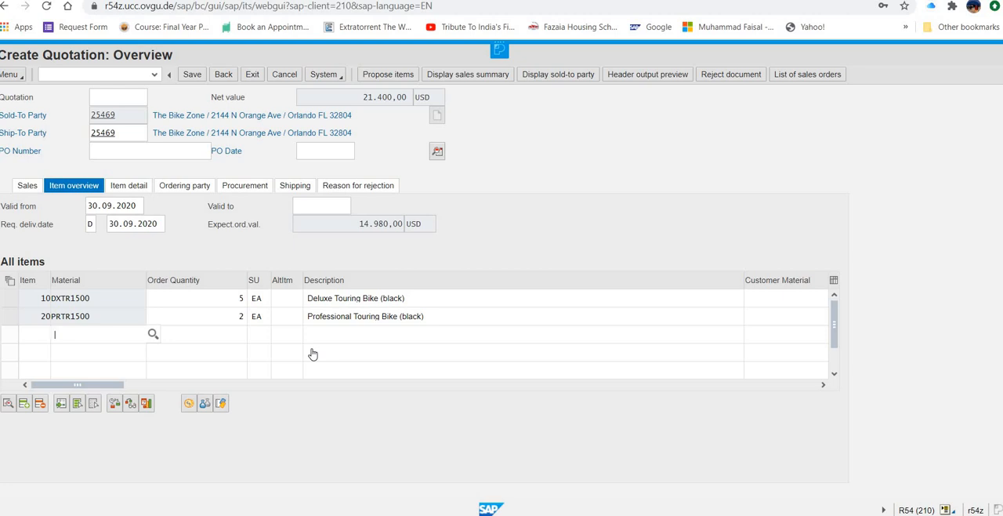
Step: Fill in the quotation's purchase order number
{"action": "left_click", "coordinate": [170, 156]}
{"action": "type", "text": "###"}
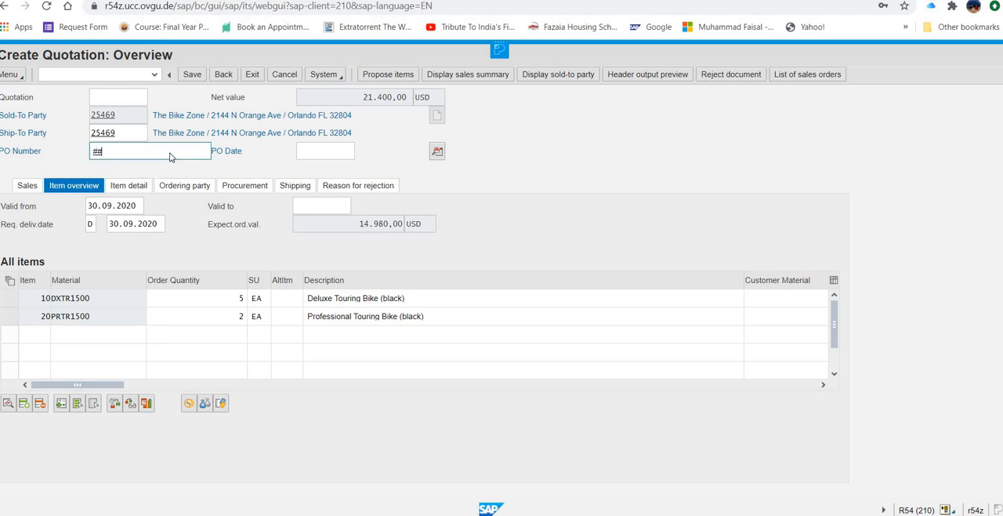
{"action": "key", "text": "BackSpace"}
{"action": "key", "text": "BackSpace"}
{"action": "key", "text": "BackSpace"}
{"action": "type", "text": "500"}
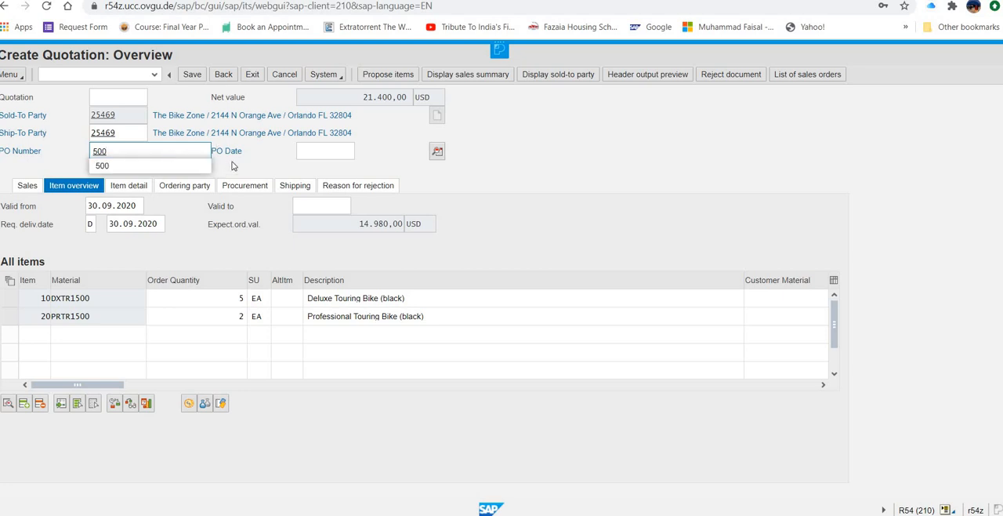
Step: Set the quotation's PO date to 30.09.2020
{"action": "left_click", "coordinate": [336, 151]}
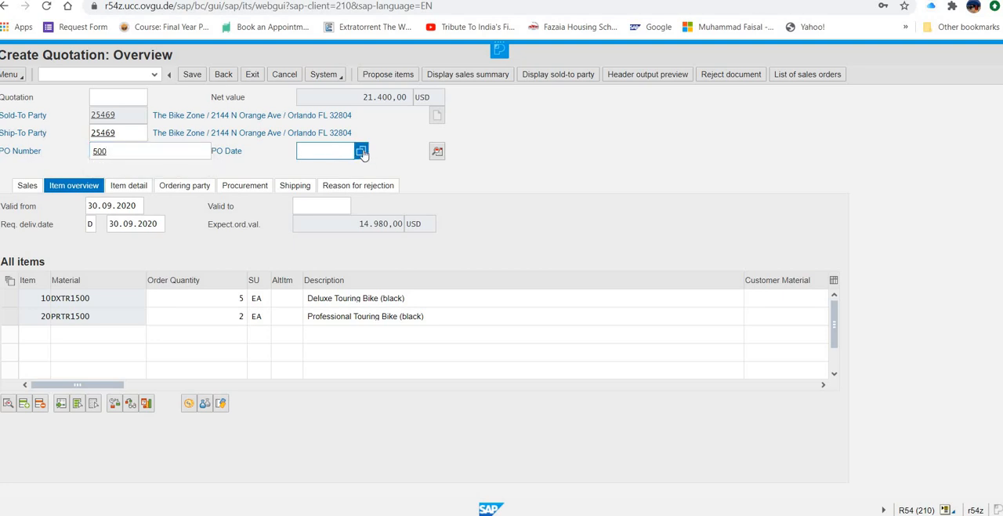
{"action": "left_click", "coordinate": [362, 152]}
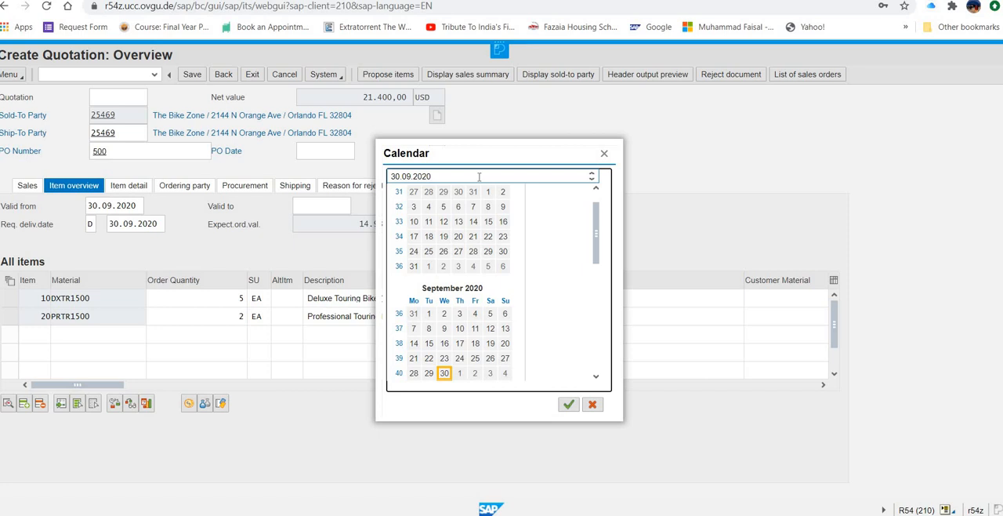
{"action": "left_click", "coordinate": [444, 375]}
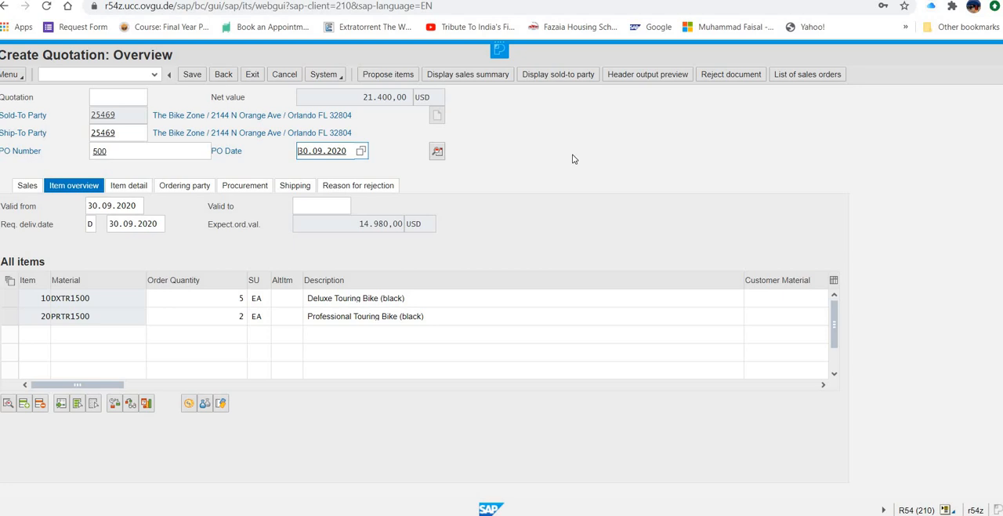
Step: Set the quotation's valid-to date to 30.10.2020
{"action": "left_click", "coordinate": [110, 205]}
{"action": "left_click", "coordinate": [332, 206]}
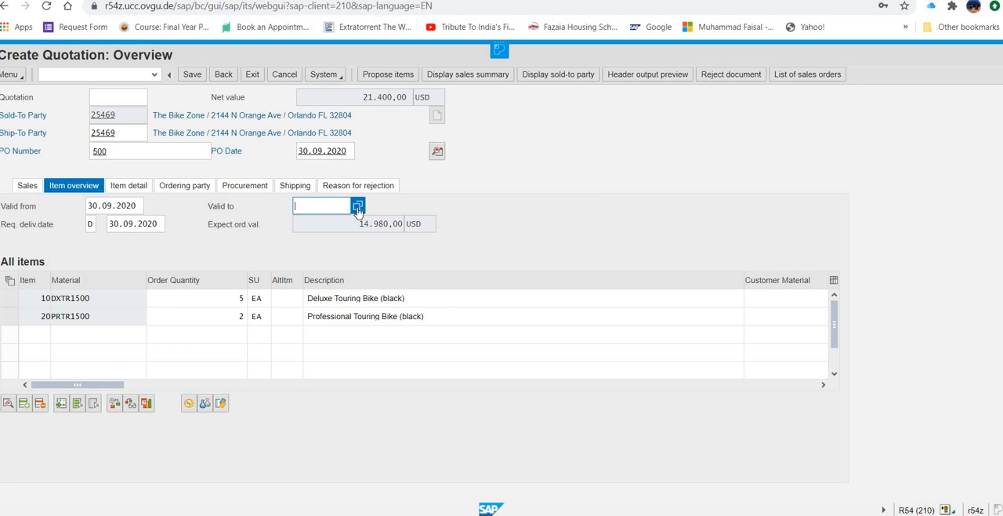
{"action": "left_click", "coordinate": [357, 207]}
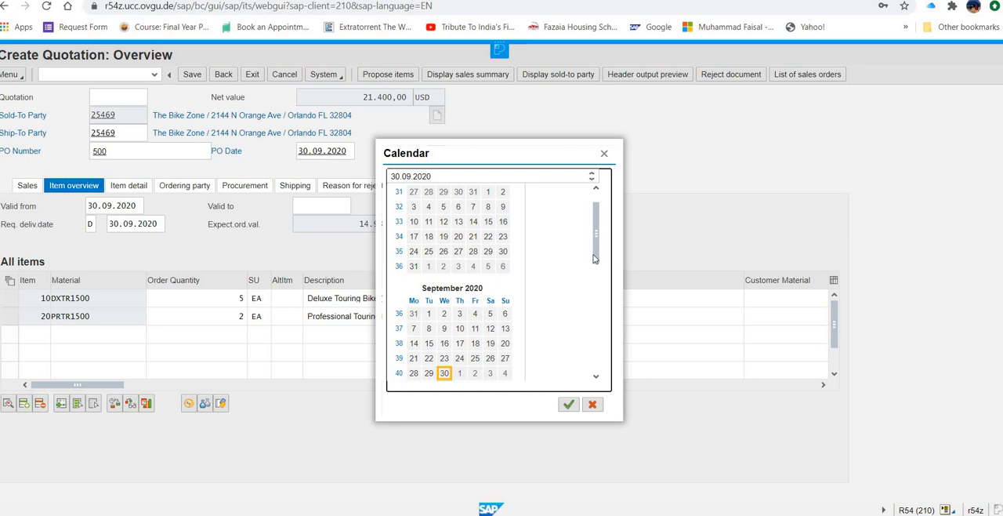
{"action": "left_click", "coordinate": [596, 377]}
{"action": "scroll", "coordinate": [595, 381], "scroll_direction": "down", "scroll_amount": 3}
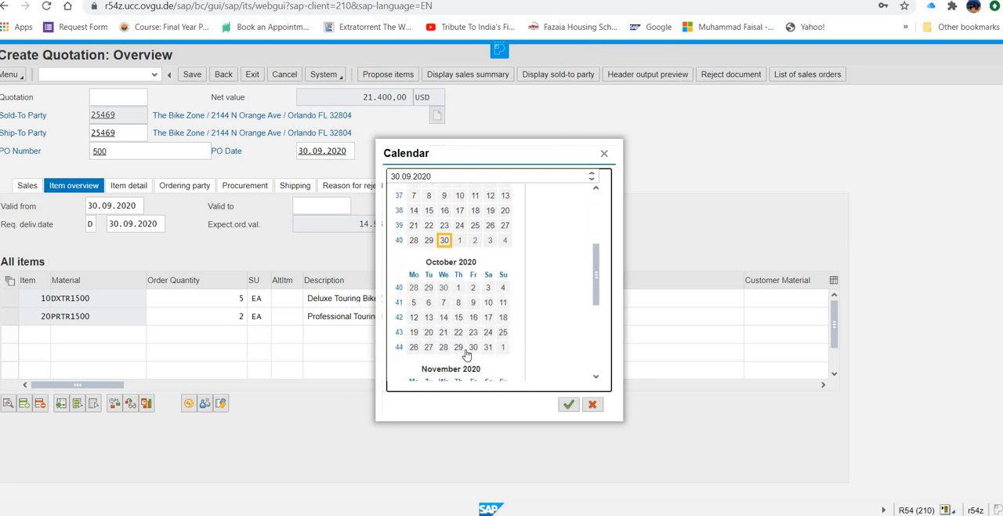
{"action": "left_click", "coordinate": [473, 347]}
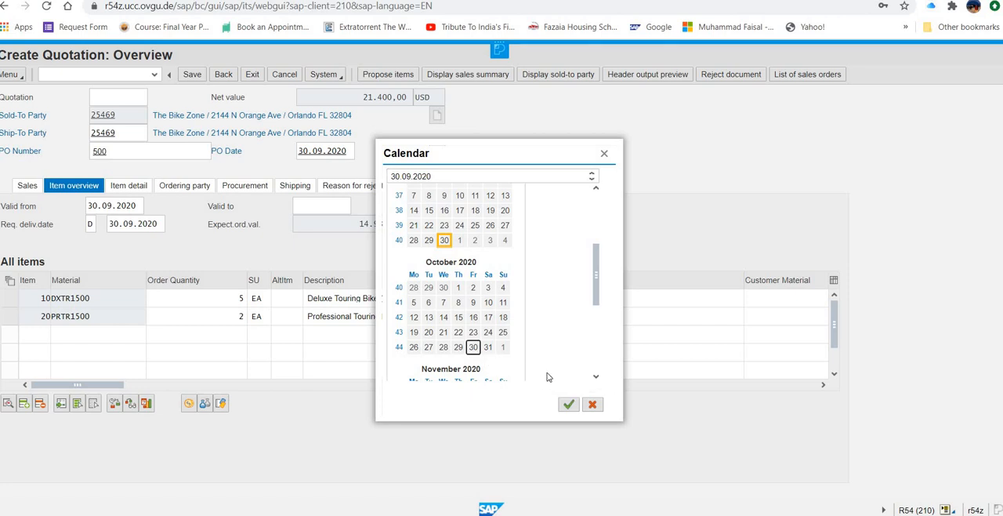
{"action": "key", "text": "Return"}
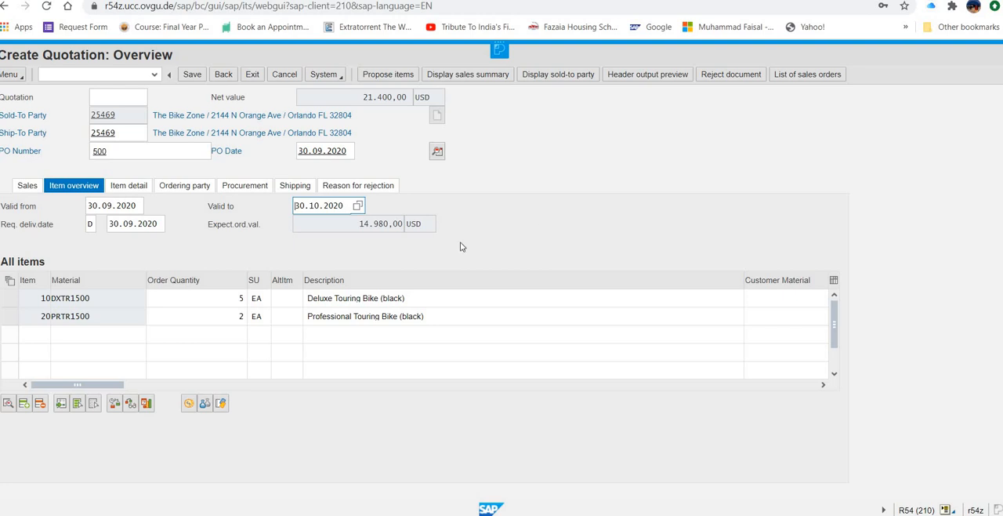
Step: Set the quotation's requested delivery date to 30.10.2020 and accept the change
{"action": "left_click", "coordinate": [157, 224]}
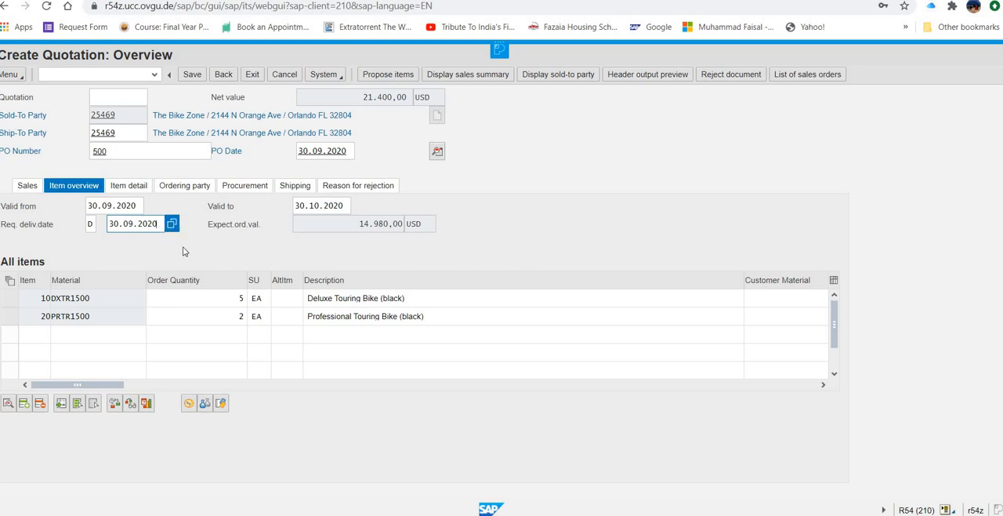
{"action": "key", "text": "F4"}
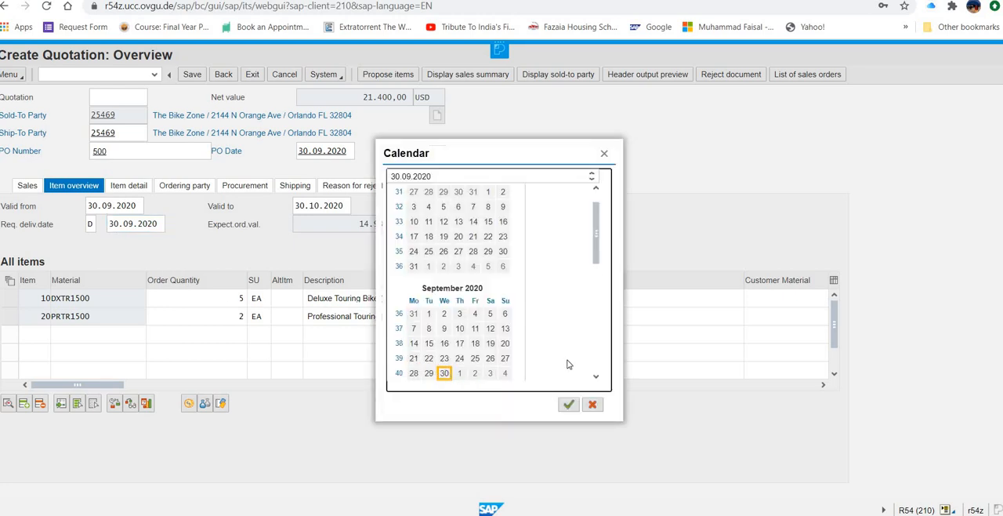
{"action": "left_click", "coordinate": [595, 376]}
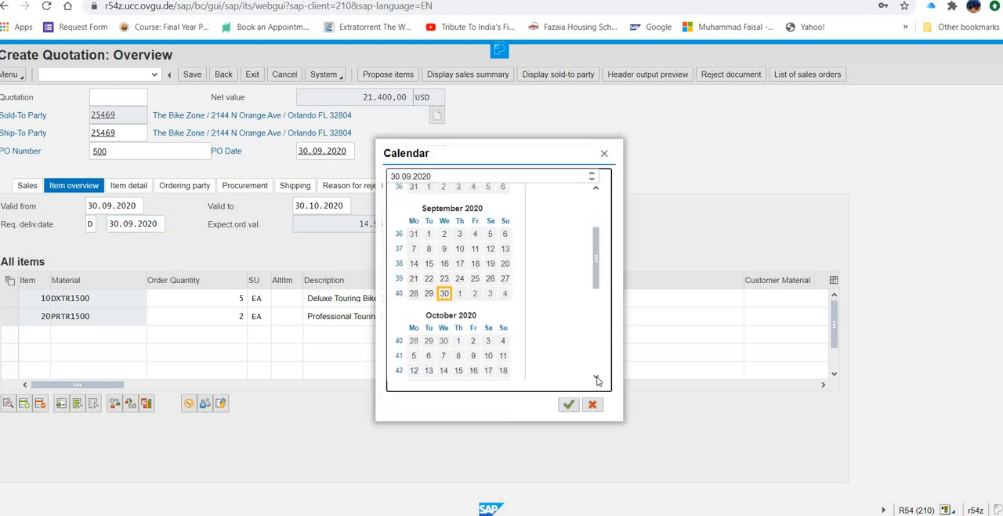
{"action": "left_click", "coordinate": [473, 346]}
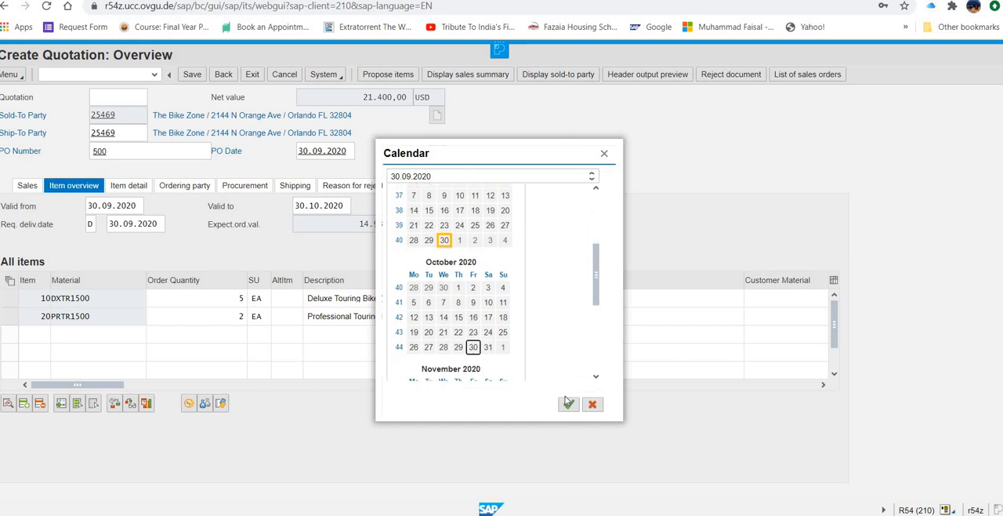
{"action": "left_click", "coordinate": [568, 402]}
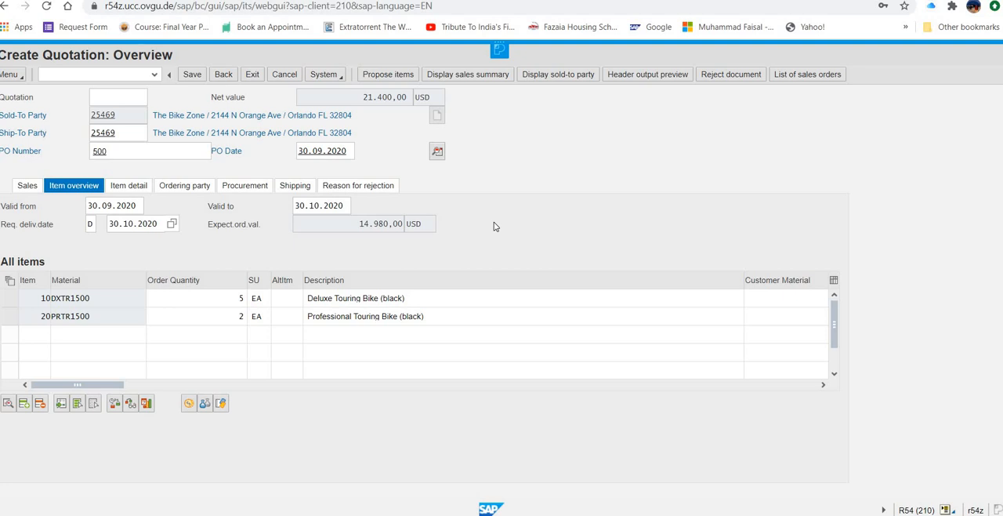
{"action": "key", "text": "Return"}
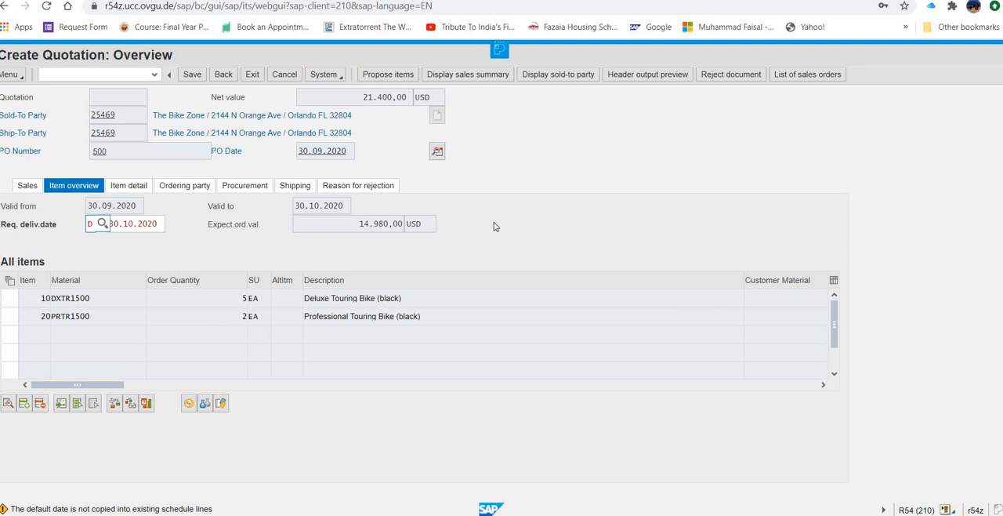
{"action": "key", "text": "Return"}
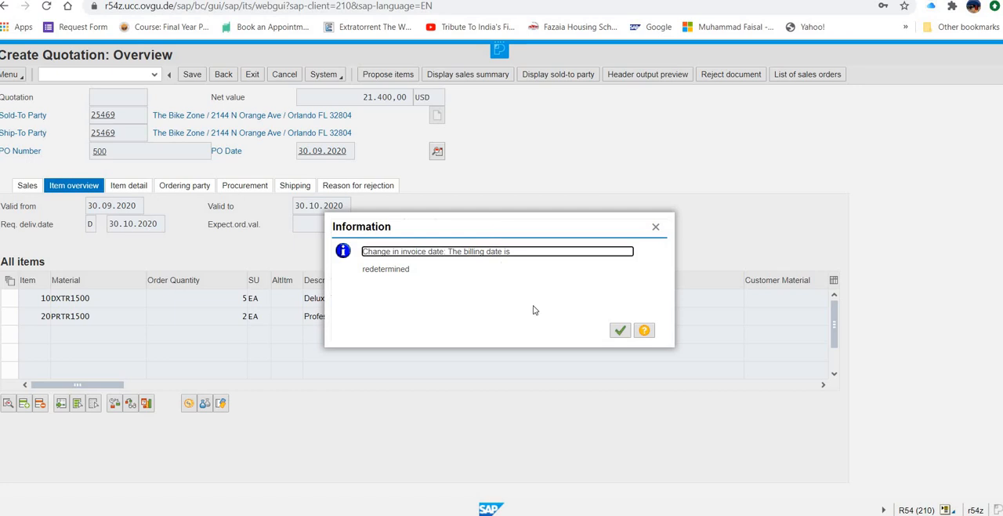
{"action": "left_click", "coordinate": [619, 330]}
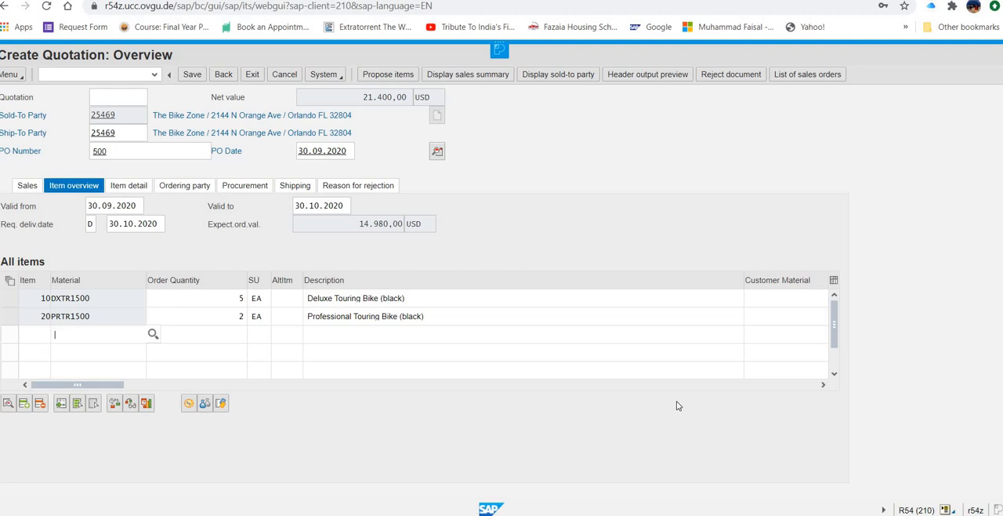
Step: Open the item conditions of the Deluxe Touring Bike (DXTR1500) and look through its pricing elements
{"action": "left_click", "coordinate": [9, 299]}
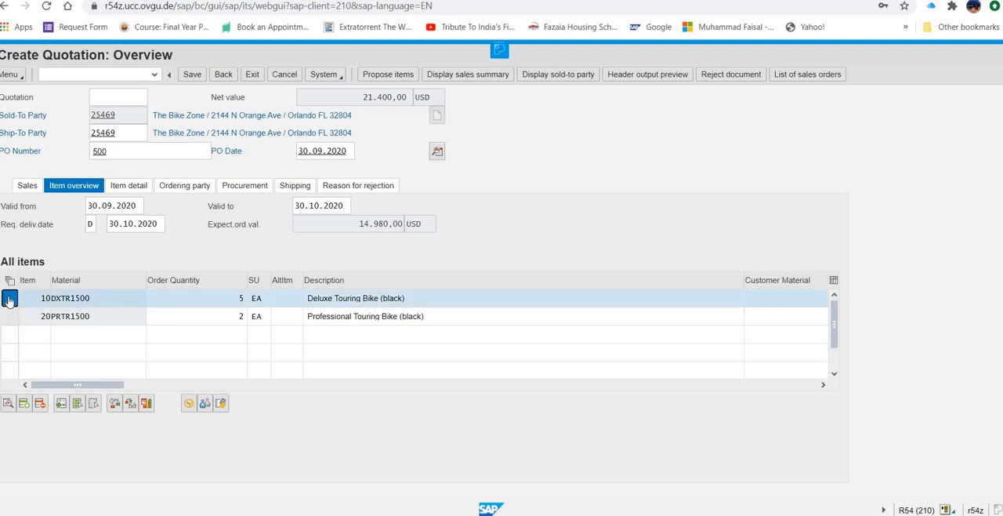
{"action": "left_click", "coordinate": [188, 404]}
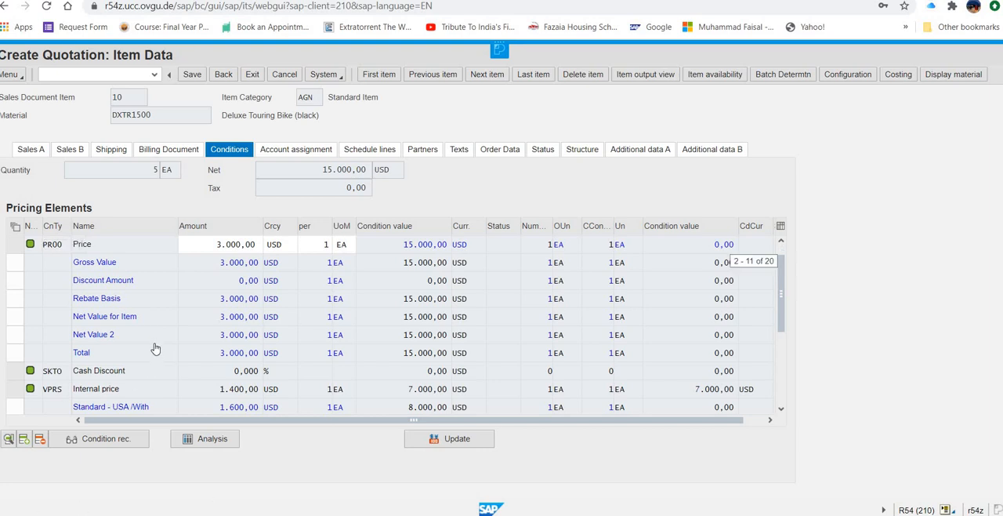
{"action": "scroll", "coordinate": [151, 358], "scroll_direction": "down", "scroll_amount": 5}
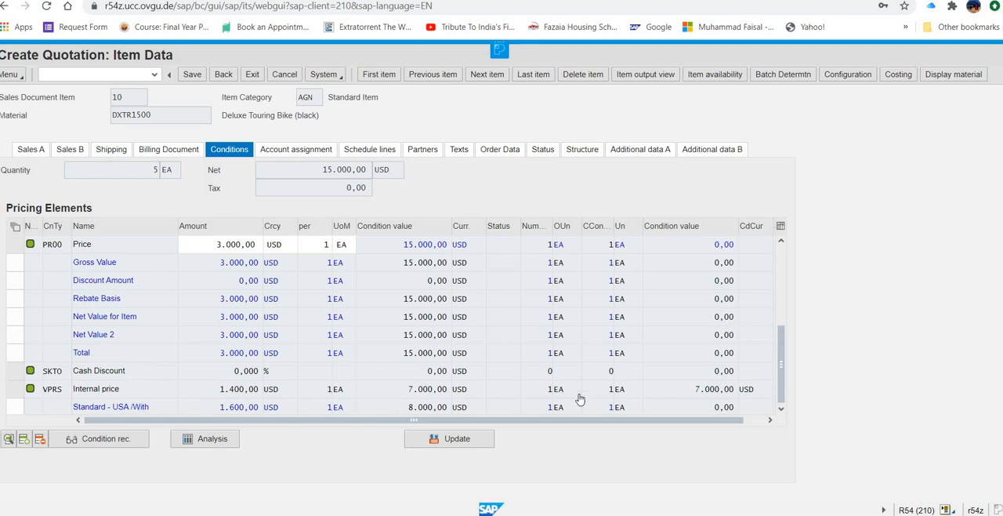
{"action": "scroll", "coordinate": [308, 376], "scroll_direction": "up", "scroll_amount": 4}
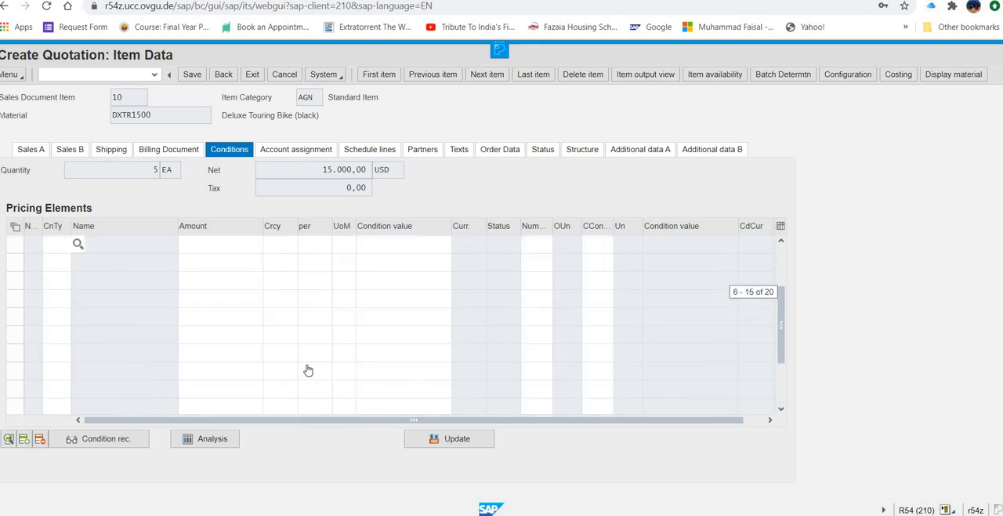
{"action": "scroll", "coordinate": [308, 369], "scroll_direction": "up", "scroll_amount": 2}
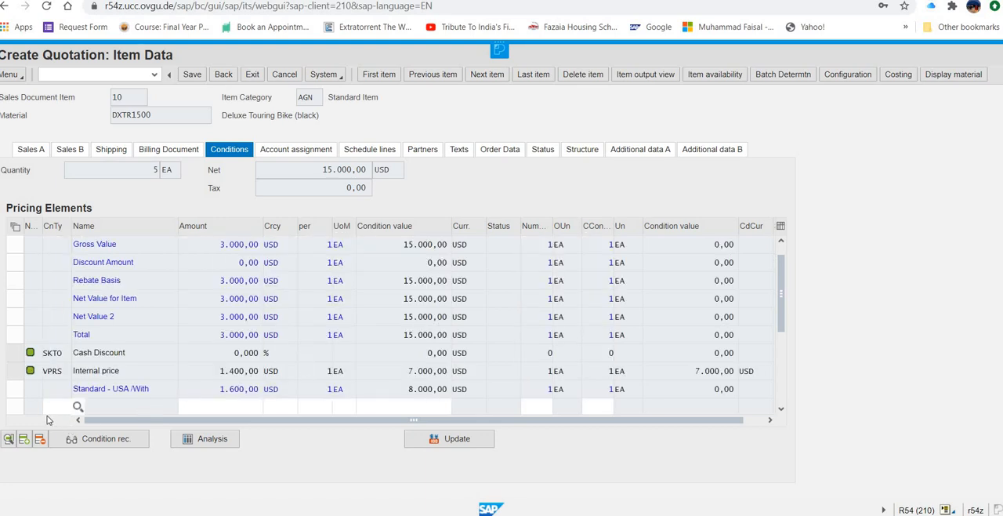
Step: Add a K004 material discount of 50 USD per unit to the Deluxe Touring Bike's pricing and go back to the quotation overview
{"action": "left_click", "coordinate": [50, 406]}
{"action": "type", "text": "k004"}
{"action": "left_click", "coordinate": [256, 407]}
{"action": "type", "text": "50"}
{"action": "key", "text": "Return"}
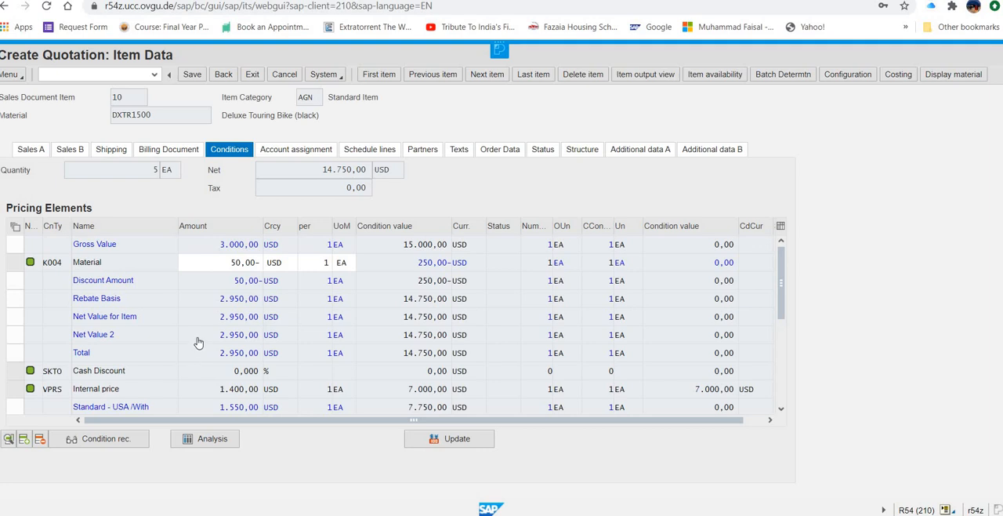
{"action": "scroll", "coordinate": [198, 349], "scroll_direction": "up", "scroll_amount": 1}
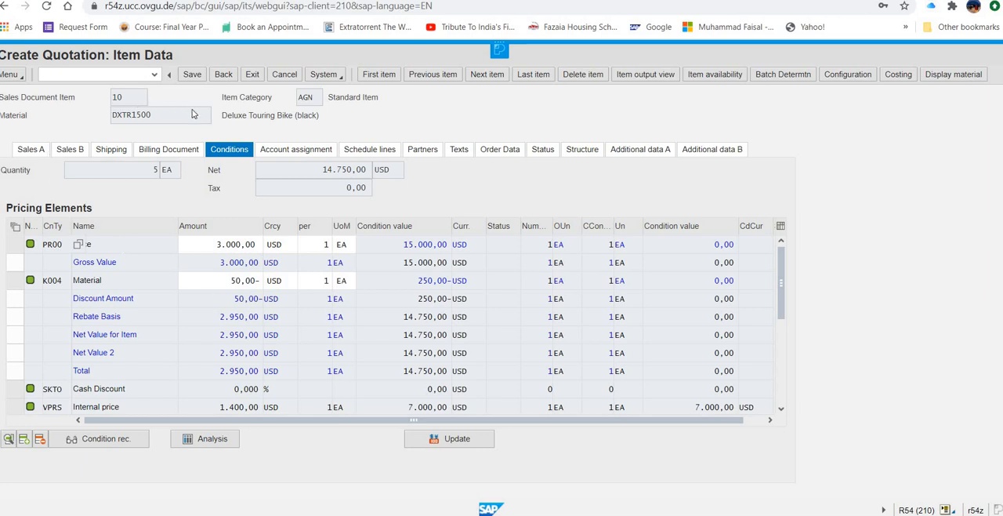
{"action": "left_click", "coordinate": [225, 77]}
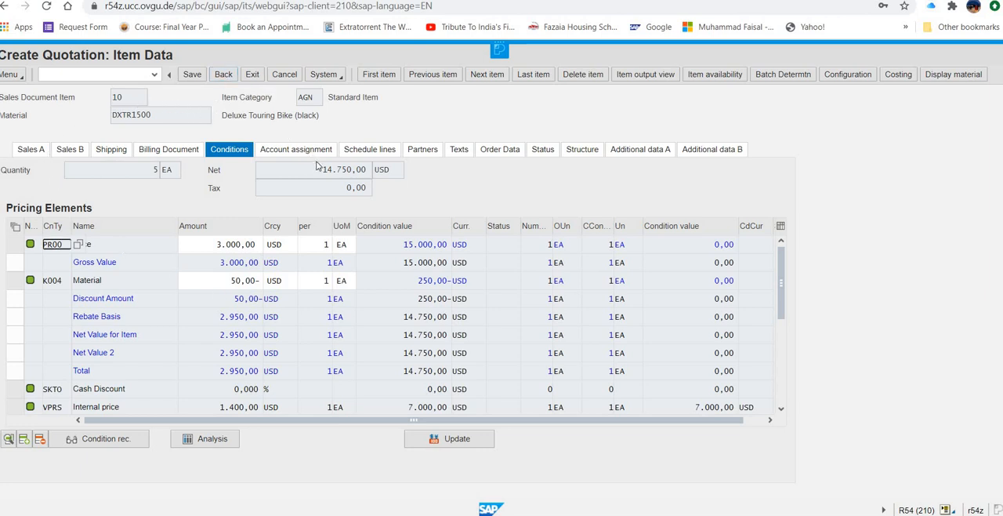
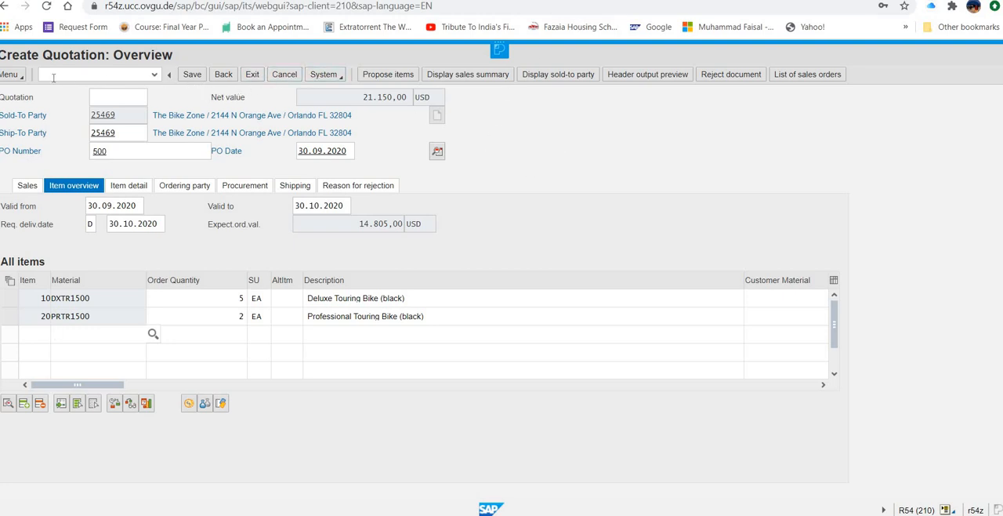
Step: Open the header-level pricing conditions of the quotation
{"action": "left_click", "coordinate": [18, 78]}
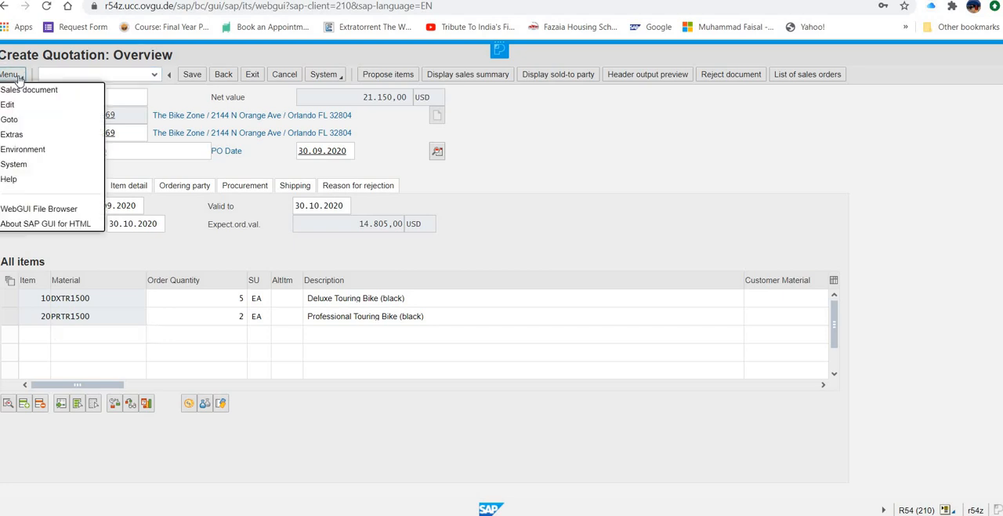
{"action": "mouse_move", "coordinate": [17, 122]}
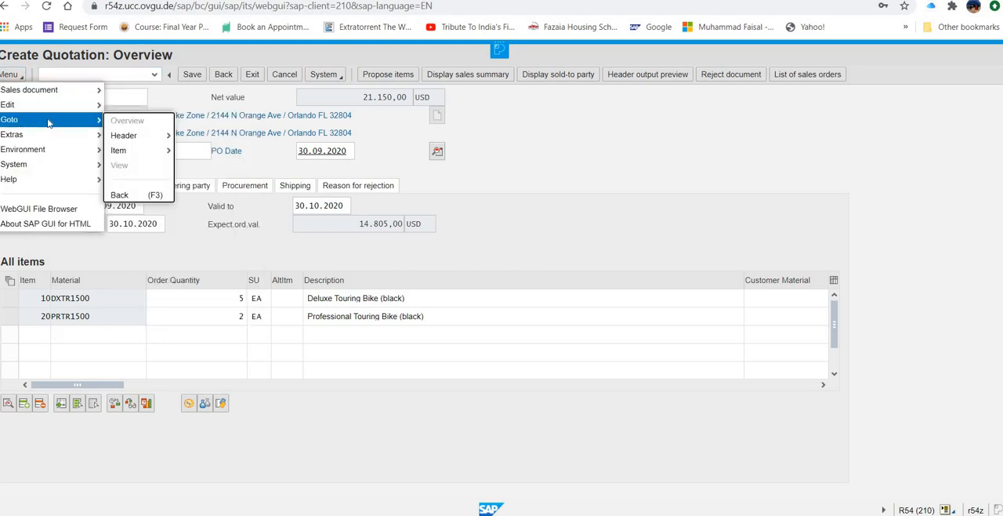
{"action": "mouse_move", "coordinate": [141, 139]}
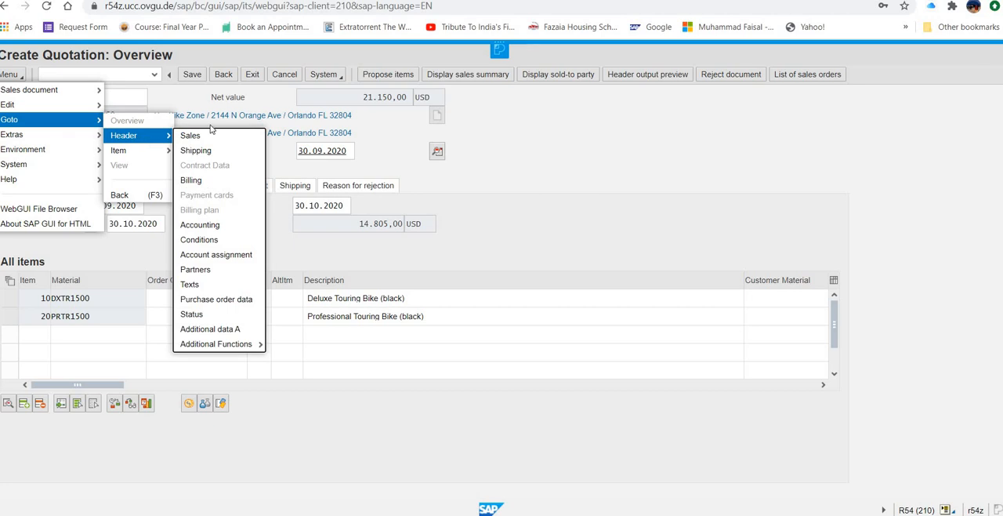
{"action": "left_click", "coordinate": [202, 239]}
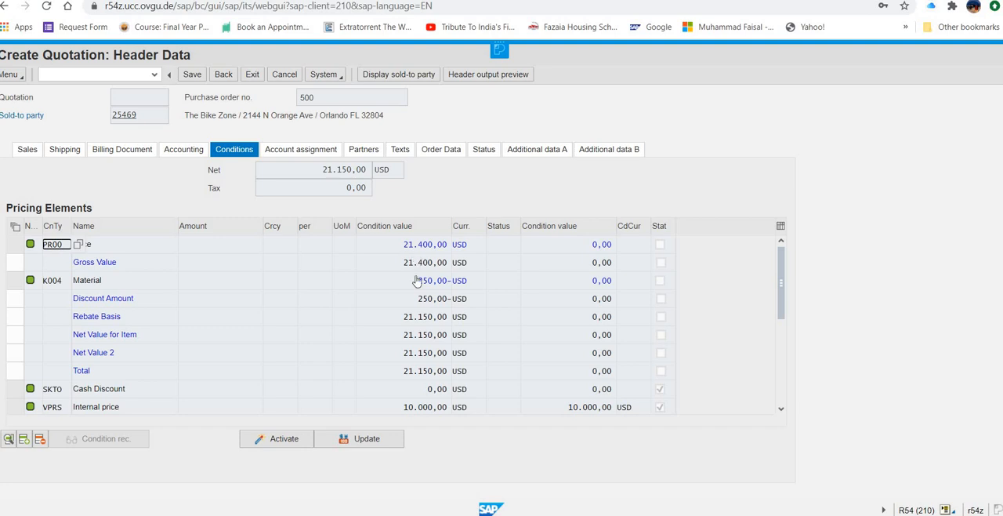
Step: Add an RA00 percentage discount from net of 5 to the quotation's header pricing elements
{"action": "scroll", "coordinate": [259, 333], "scroll_direction": "down", "scroll_amount": 2}
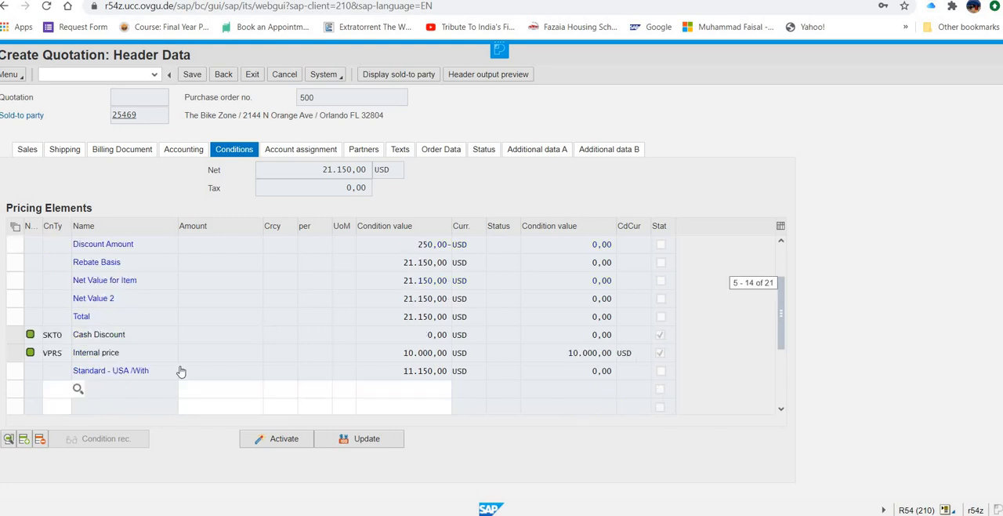
{"action": "left_click", "coordinate": [55, 387]}
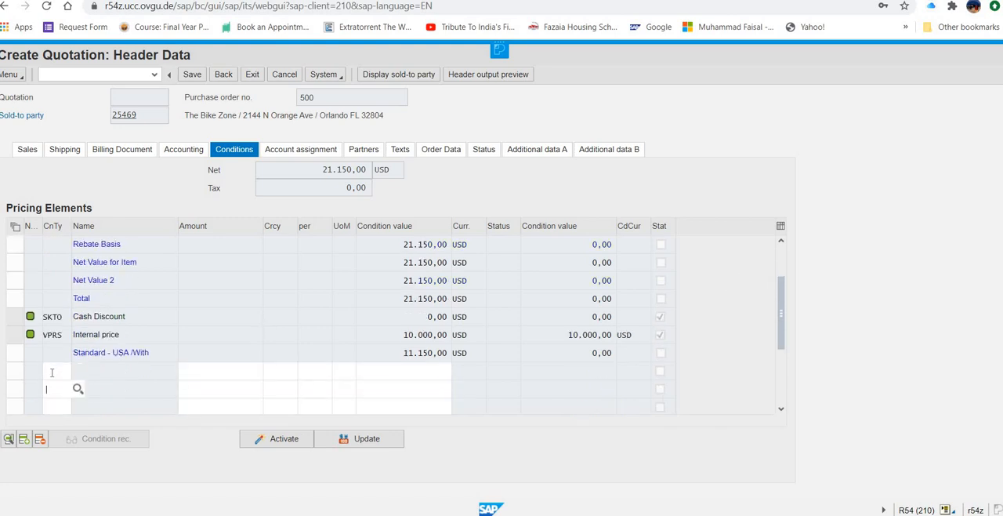
{"action": "type", "text": "r"}
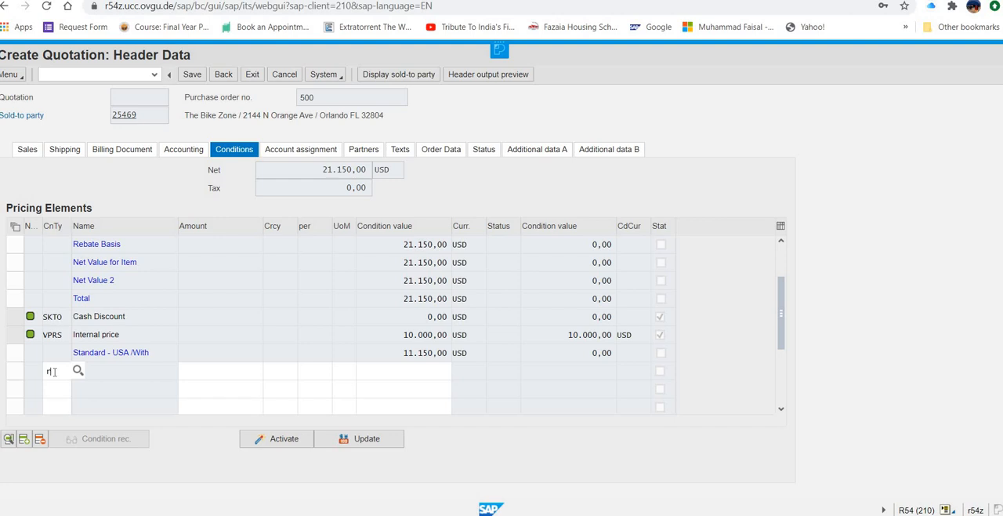
{"action": "type", "text": "a00"}
{"action": "left_click", "coordinate": [201, 372]}
{"action": "type", "text": "5"}
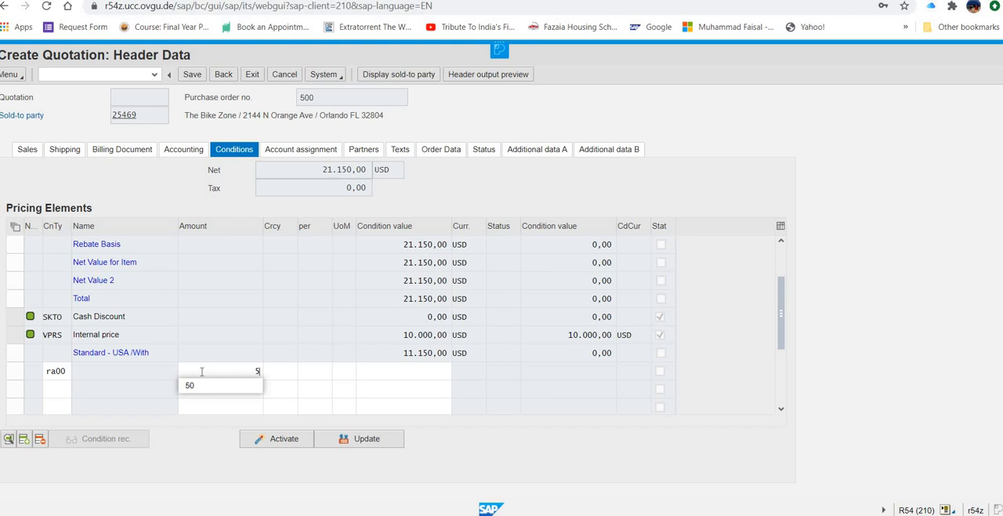
{"action": "key", "text": "Return"}
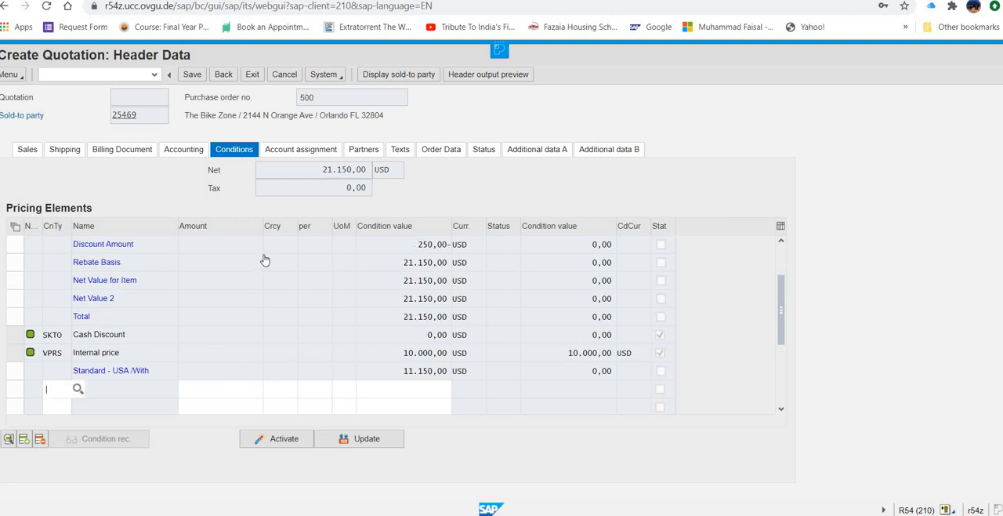
Step: Check the RA00 discount among the header pricing elements and activate the conditions to recalculate the quotation's value
{"action": "scroll", "coordinate": [256, 294], "scroll_direction": "up", "scroll_amount": 3}
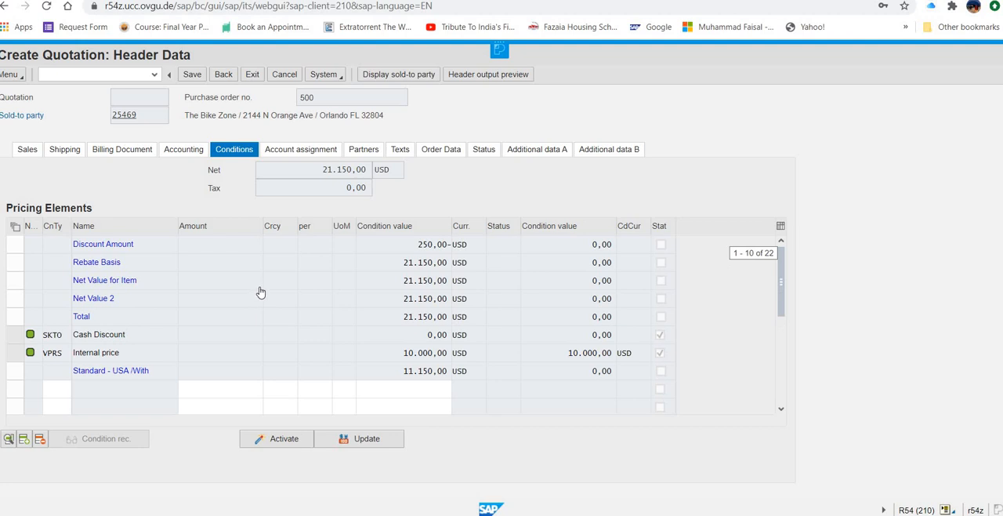
{"action": "scroll", "coordinate": [261, 291], "scroll_direction": "up", "scroll_amount": 3}
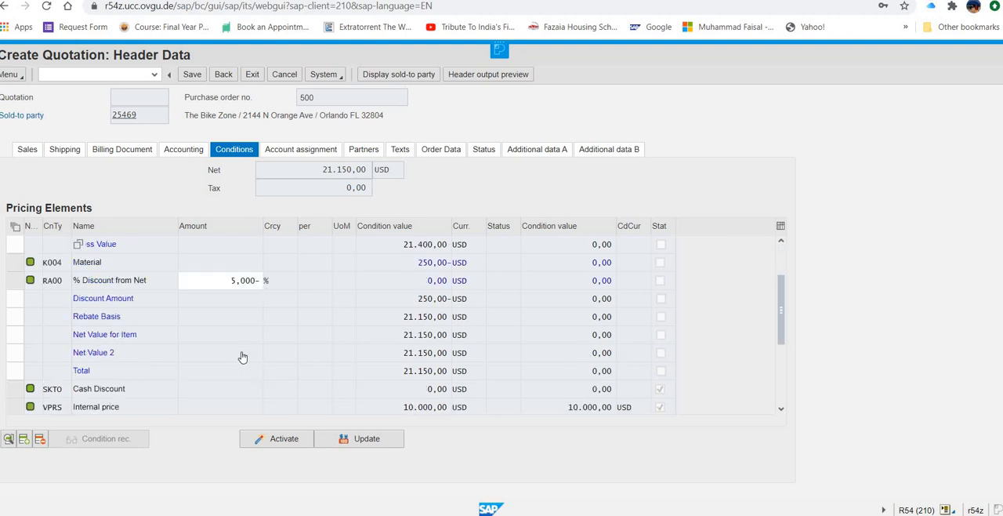
{"action": "scroll", "coordinate": [246, 345], "scroll_direction": "down", "scroll_amount": 1}
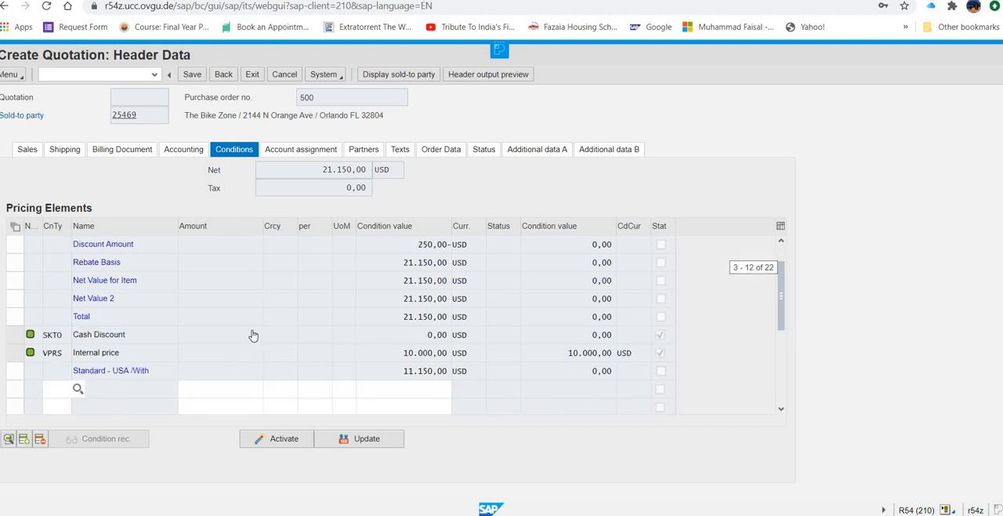
{"action": "scroll", "coordinate": [263, 309], "scroll_direction": "up", "scroll_amount": 1}
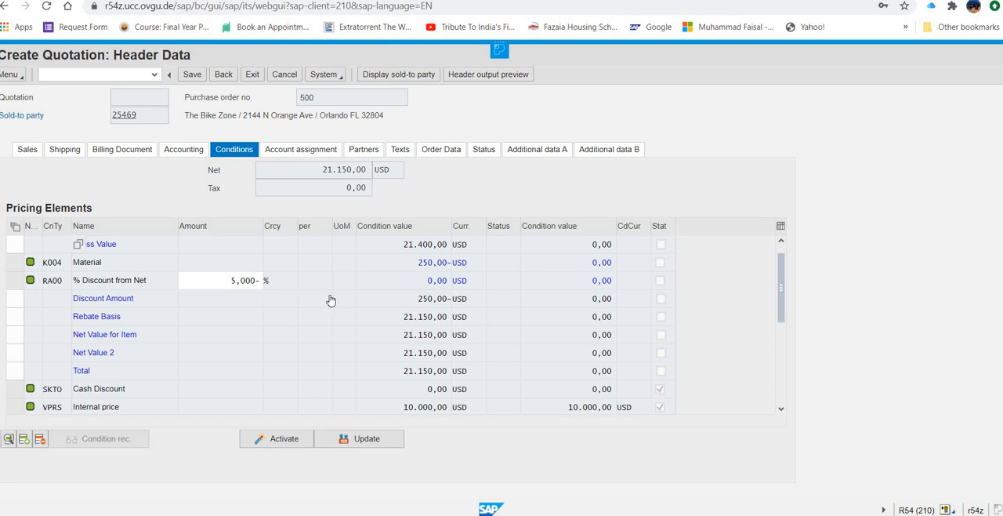
{"action": "scroll", "coordinate": [325, 292], "scroll_direction": "up", "scroll_amount": 1}
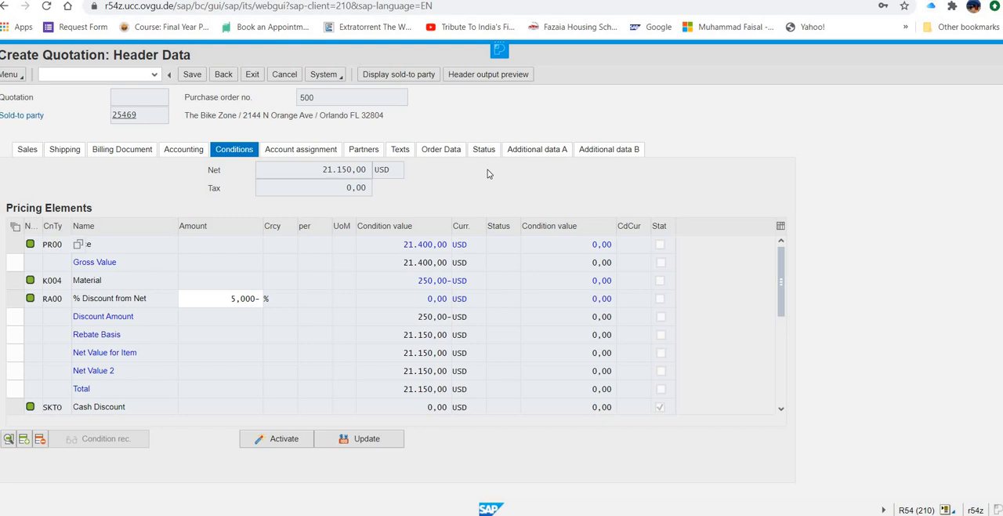
{"action": "left_click", "coordinate": [278, 439]}
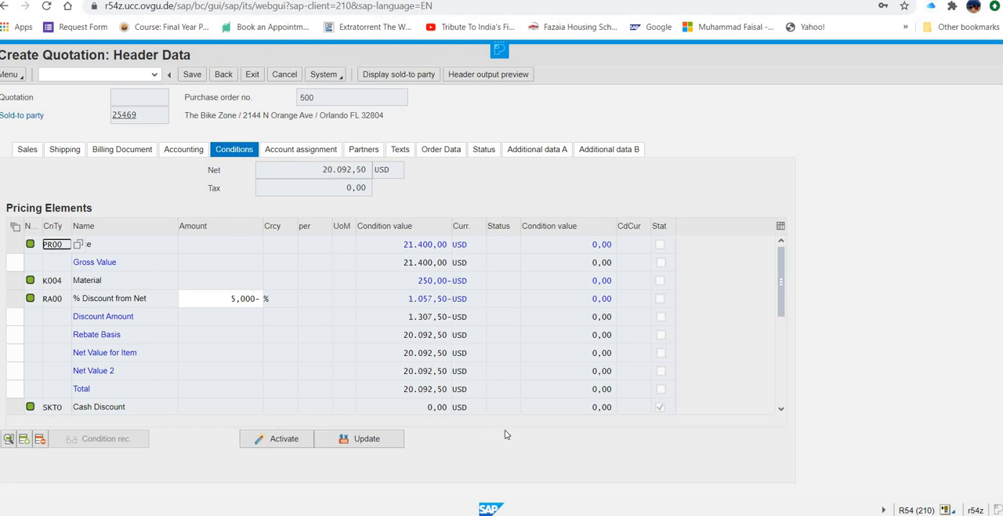
{"action": "left_click", "coordinate": [265, 443]}
Step: Save the quotation and return to the SAP Easy Access screen
{"action": "left_click", "coordinate": [196, 75]}
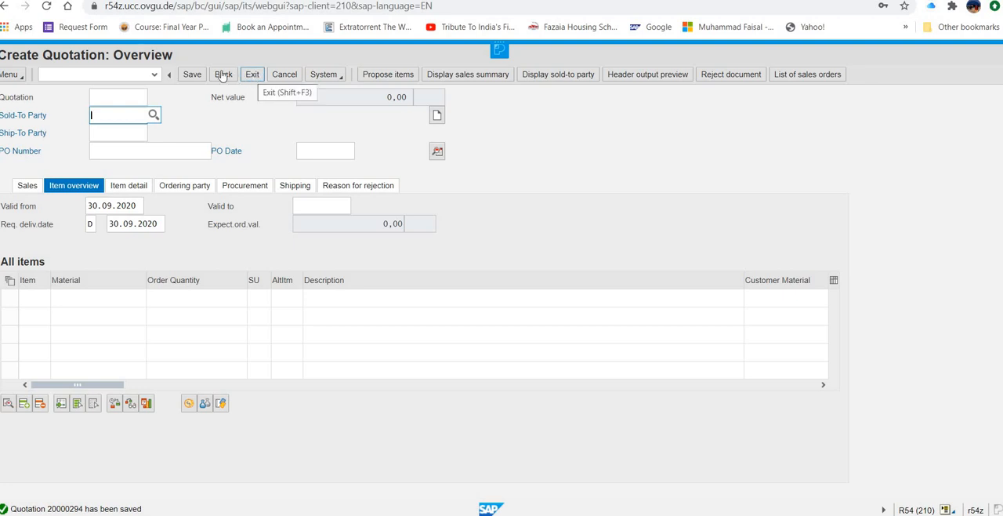
{"action": "left_click", "coordinate": [247, 75]}
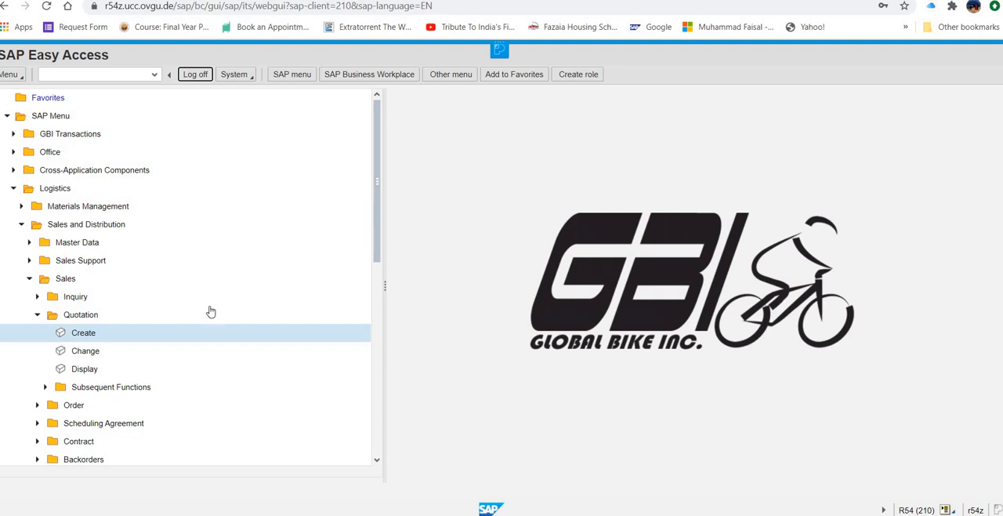
Step: Collapse the Quotation folder and start the transaction for creating a sales order
{"action": "left_click", "coordinate": [37, 318]}
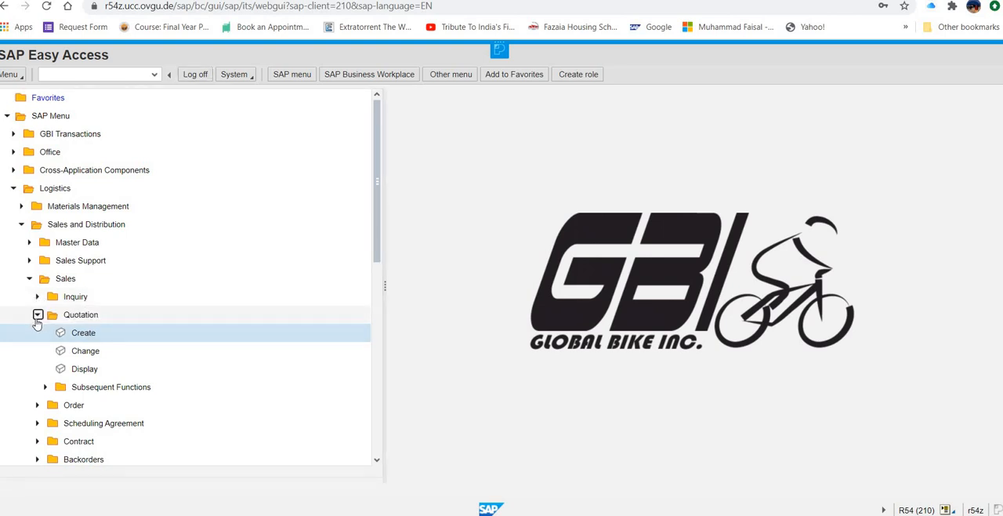
{"action": "left_click", "coordinate": [37, 316]}
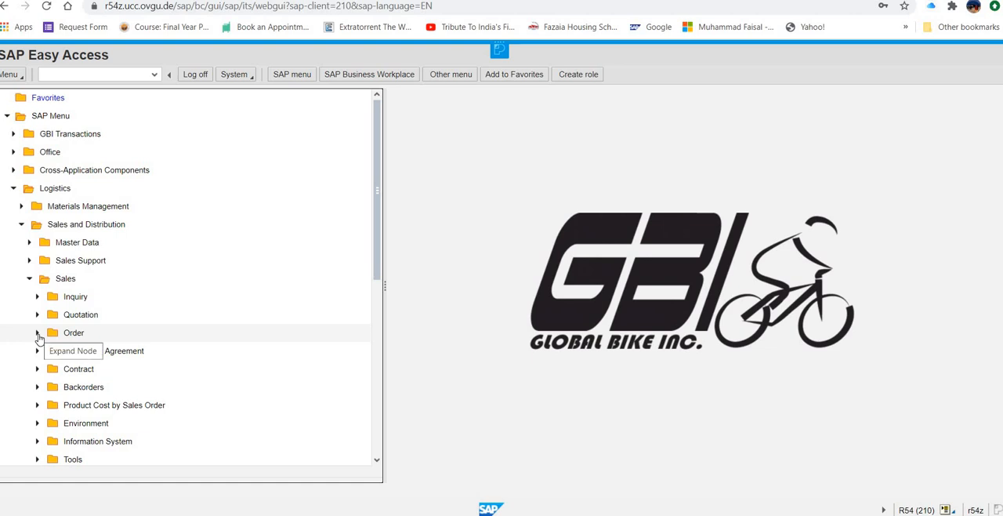
{"action": "left_click", "coordinate": [38, 335]}
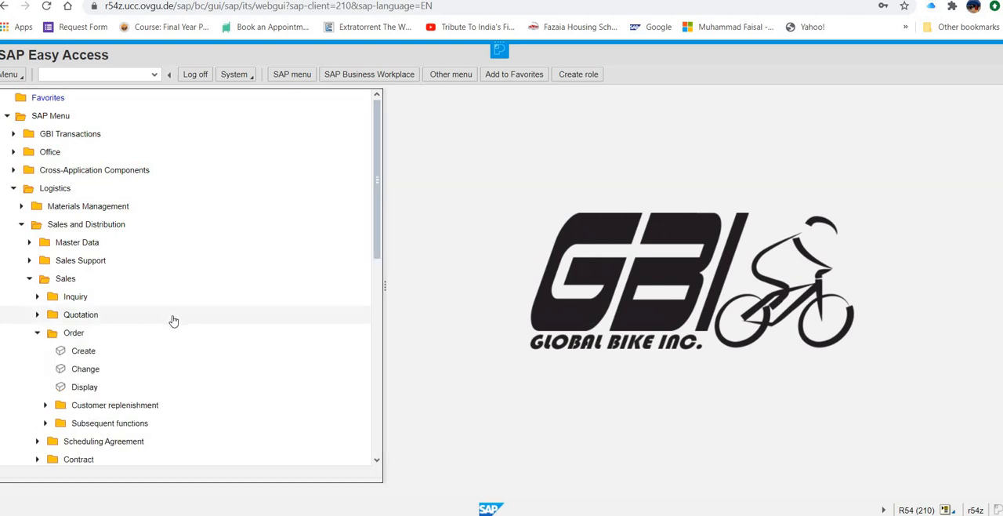
{"action": "left_click", "coordinate": [107, 354]}
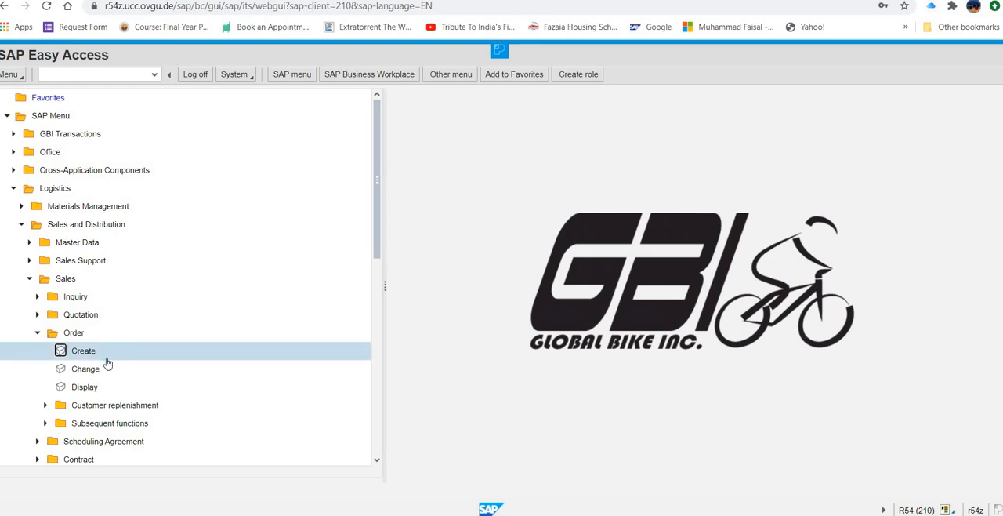
{"action": "left_click", "coordinate": [90, 354]}
{"action": "double_click", "coordinate": [90, 354]}
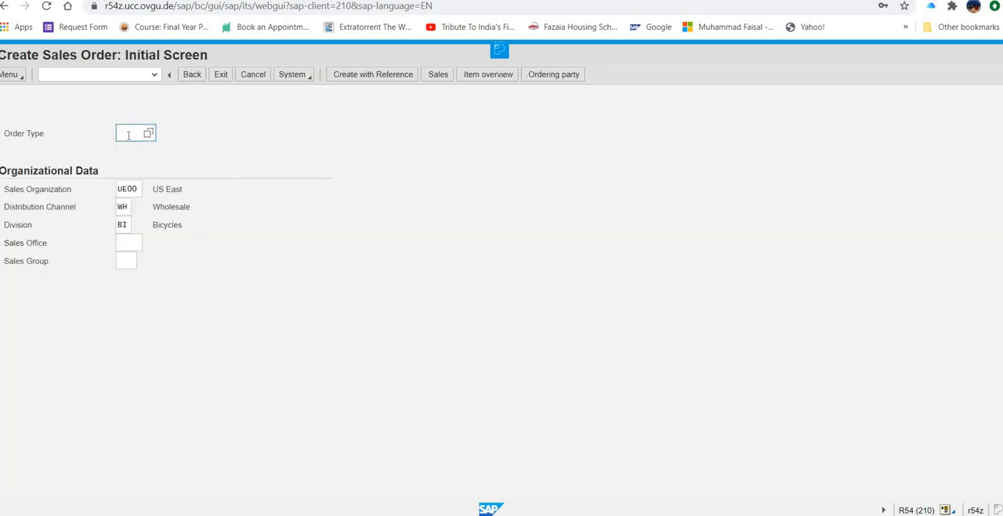
Step: Set the order type to OR, keeping sales organization UE00, distribution channel WH and division BI
{"action": "type", "text": "or"}
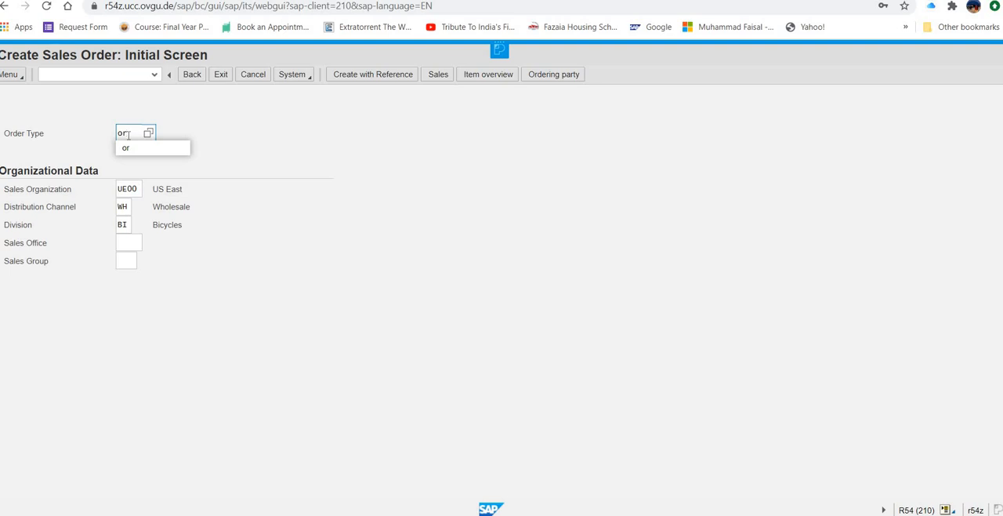
{"action": "left_click", "coordinate": [208, 133]}
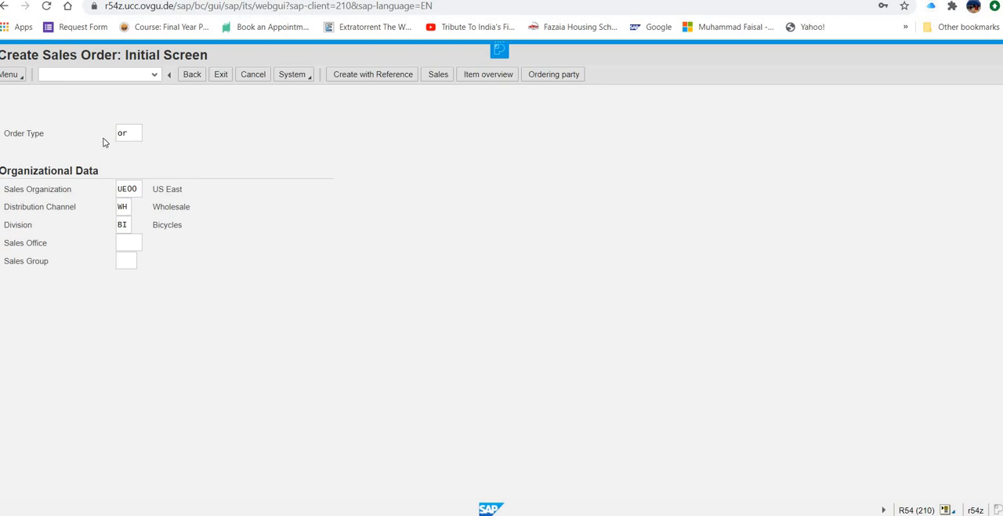
{"action": "left_click", "coordinate": [130, 136]}
{"action": "left_click", "coordinate": [126, 193]}
{"action": "left_click", "coordinate": [127, 208]}
Step: Create the sales order with reference to the quotation just saved, entering its quotation number and copying its data
{"action": "left_click", "coordinate": [369, 75]}
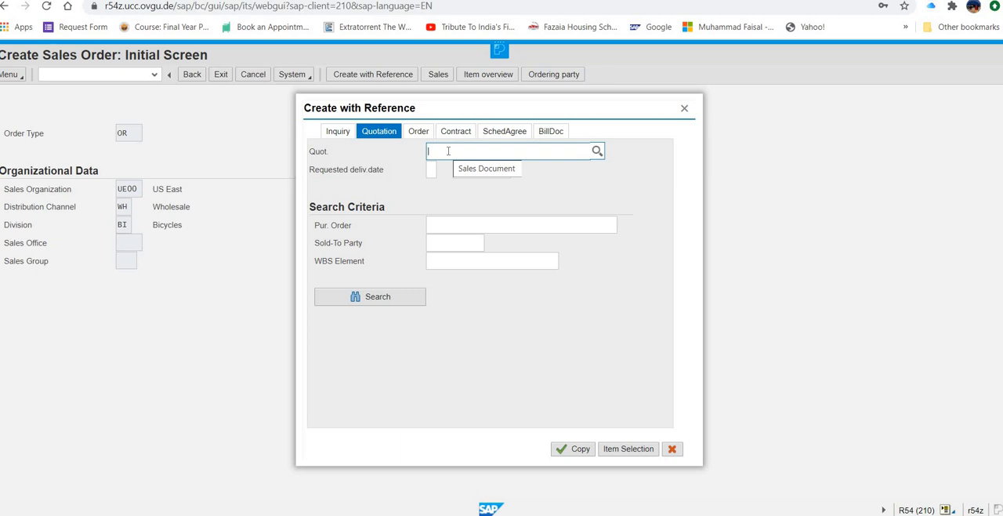
{"action": "type", "text": "2000"}
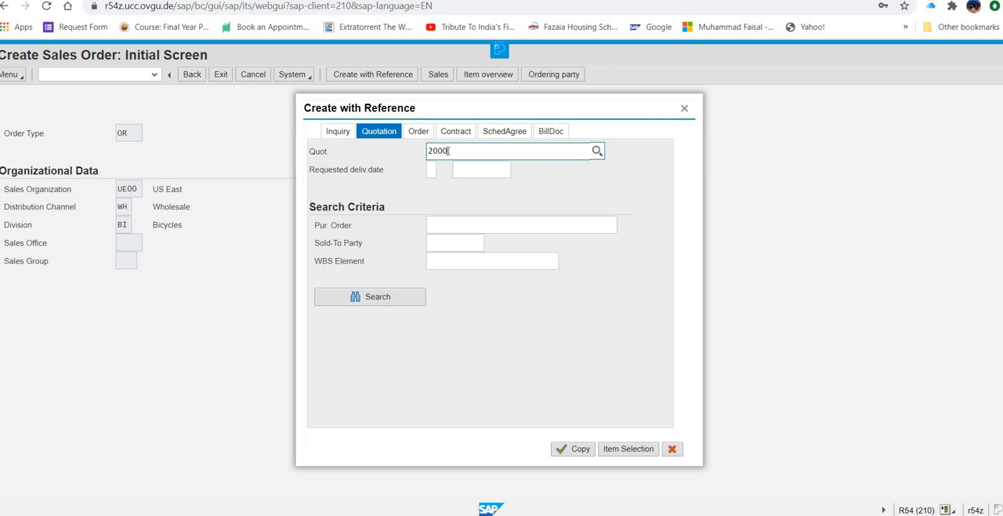
{"action": "type", "text": "0294"}
{"action": "left_click", "coordinate": [570, 453]}
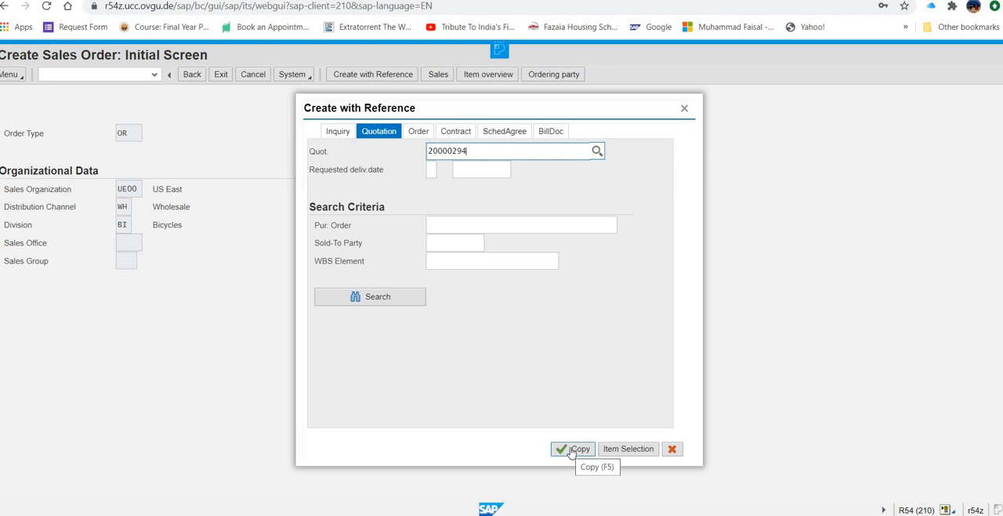
{"action": "left_click", "coordinate": [571, 453]}
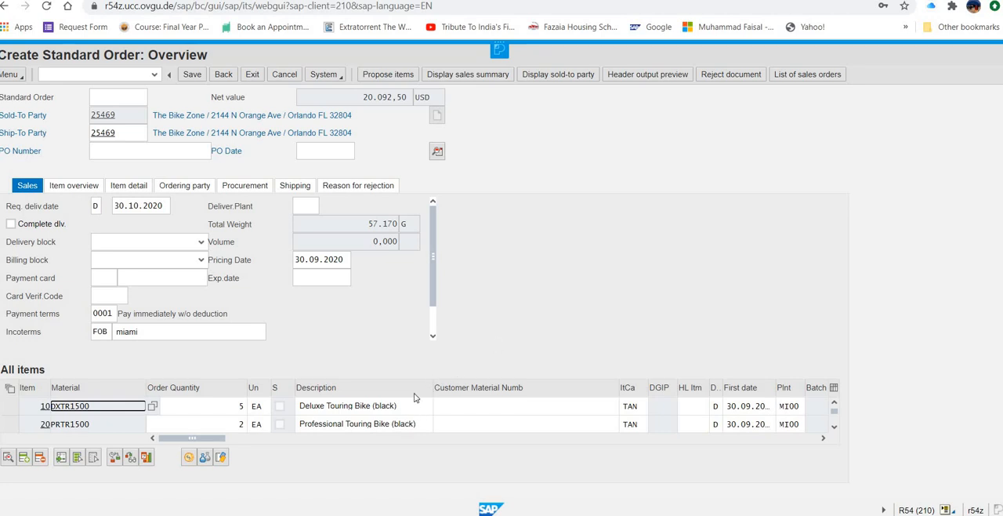
Step: Fill in the customer's purchase order number on the standard order
{"action": "scroll", "coordinate": [416, 397], "scroll_direction": "down", "scroll_amount": 1}
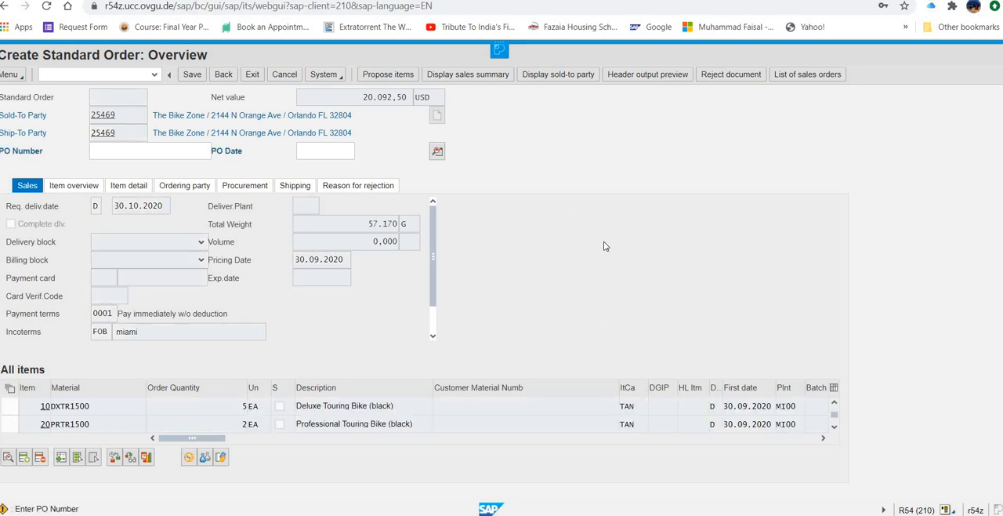
{"action": "left_click", "coordinate": [166, 153]}
{"action": "type", "text": "###"}
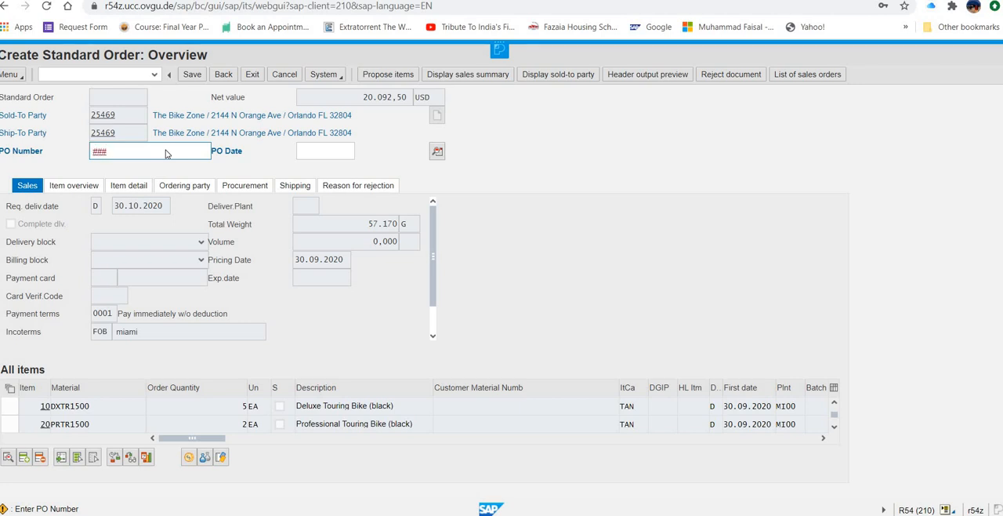
{"action": "key", "text": "BackSpace"}
{"action": "key", "text": "BackSpace"}
{"action": "key", "text": "BackSpace"}
{"action": "type", "text": "500"}
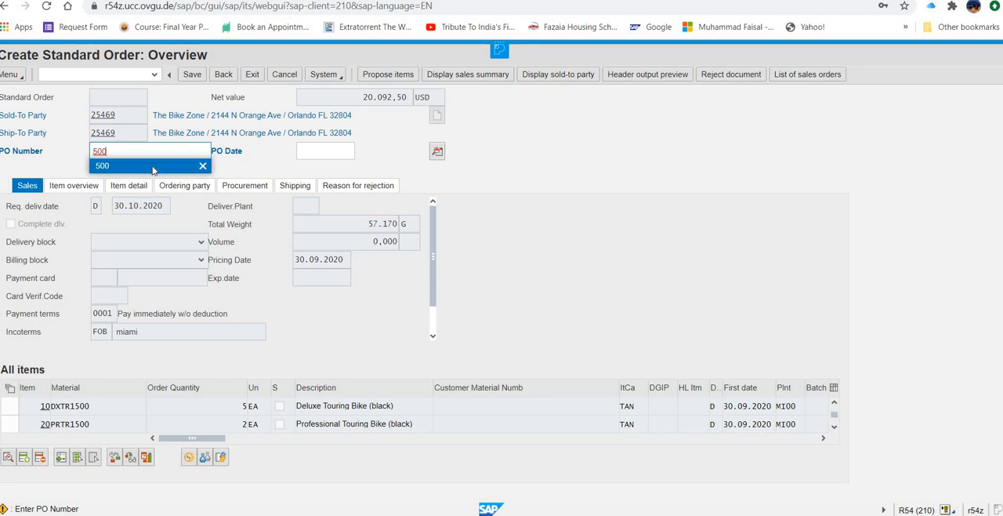
{"action": "left_click", "coordinate": [157, 165]}
Step: Set the standard order's purchase order date to 30.09.2020 using the calendar
{"action": "left_click", "coordinate": [321, 156]}
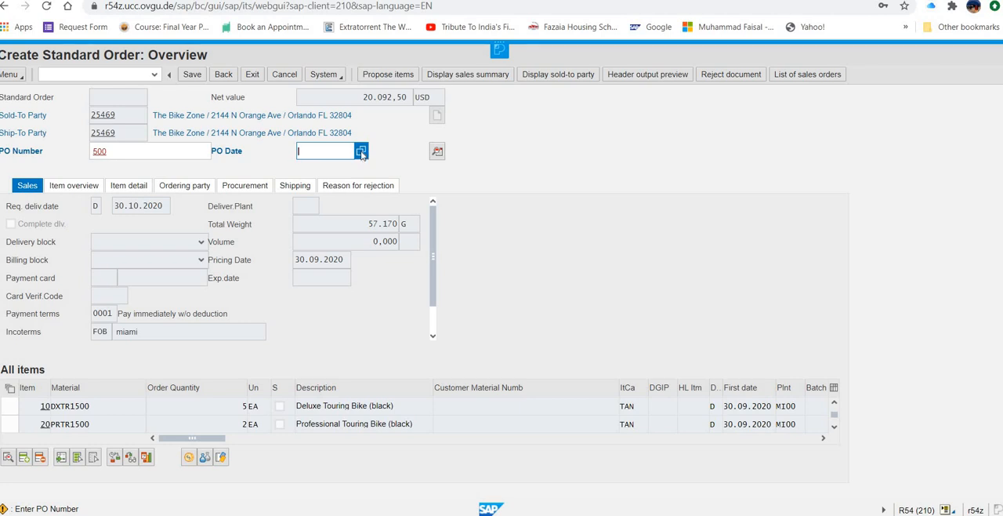
{"action": "left_click", "coordinate": [361, 152]}
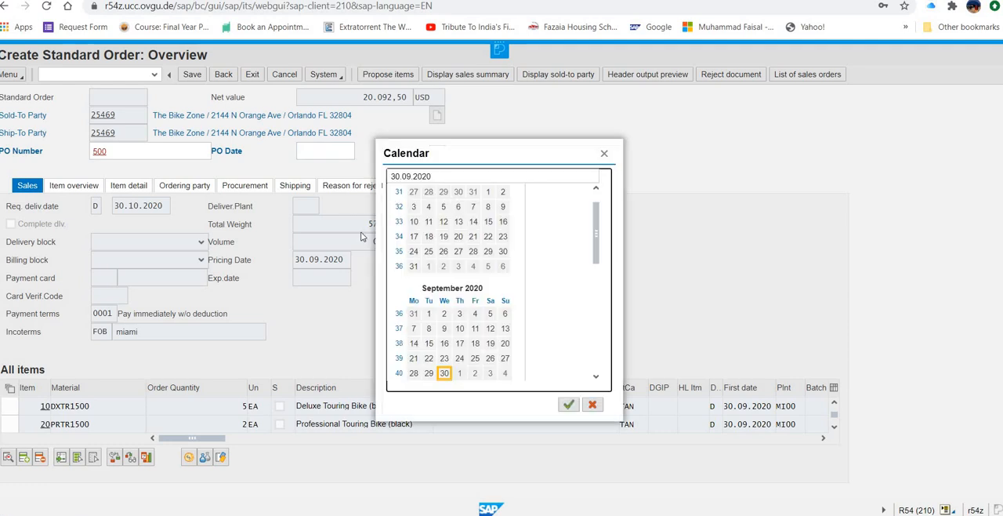
{"action": "left_click", "coordinate": [443, 375]}
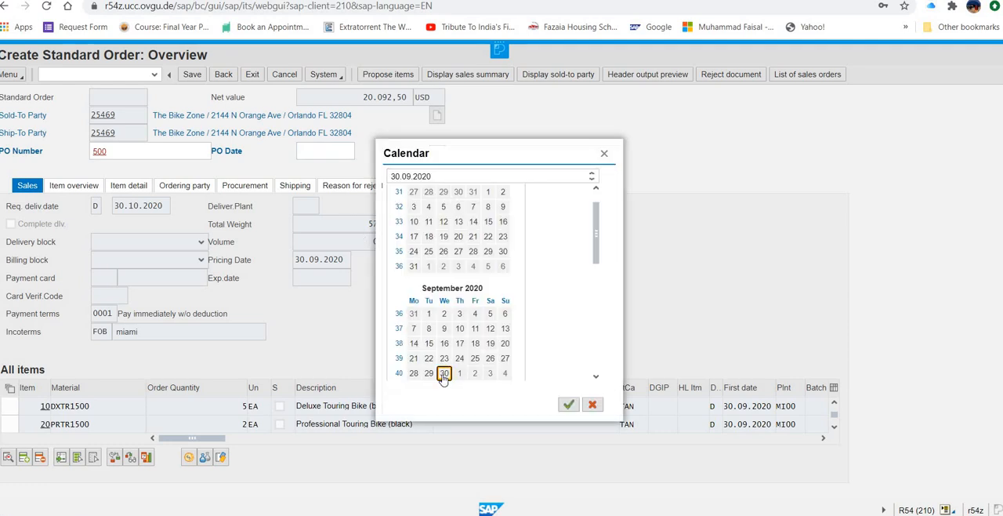
{"action": "left_click", "coordinate": [568, 405]}
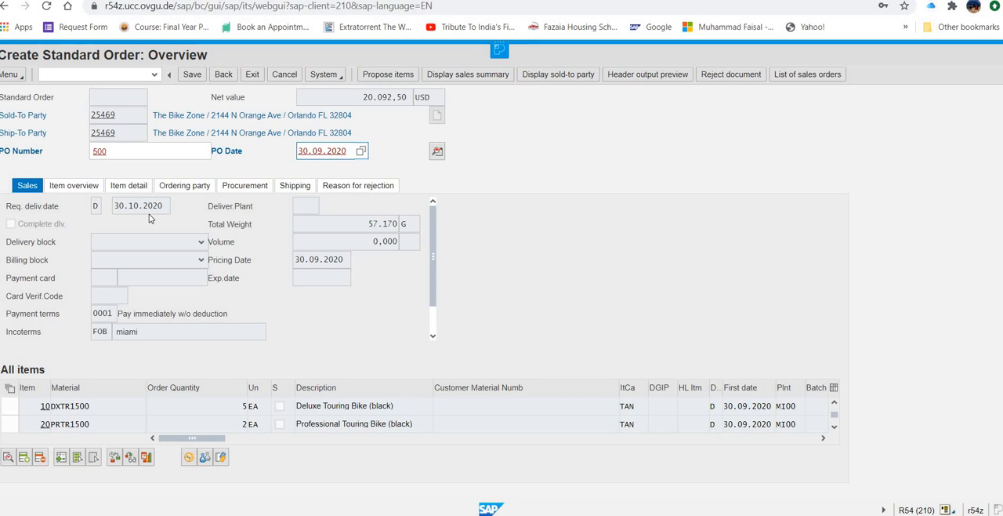
Step: Save the standard order, then switch to Word and review the sales and distribution process list
{"action": "left_click", "coordinate": [199, 76]}
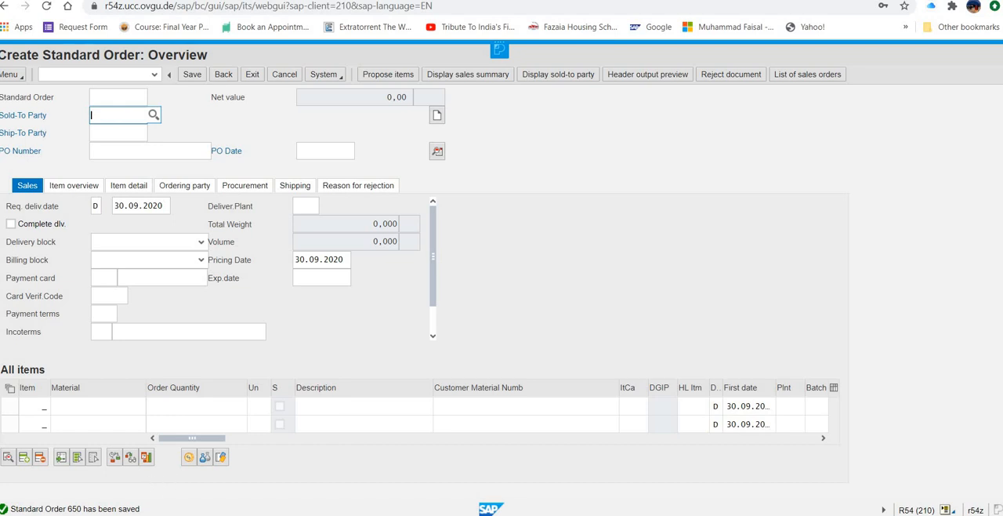
{"action": "mouse_move", "coordinate": [663, 513]}
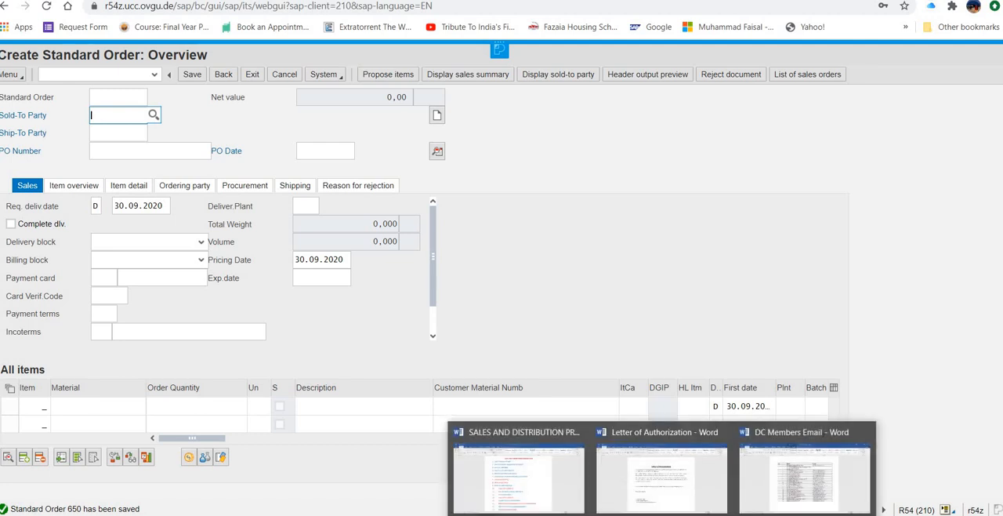
{"action": "left_click", "coordinate": [518, 492]}
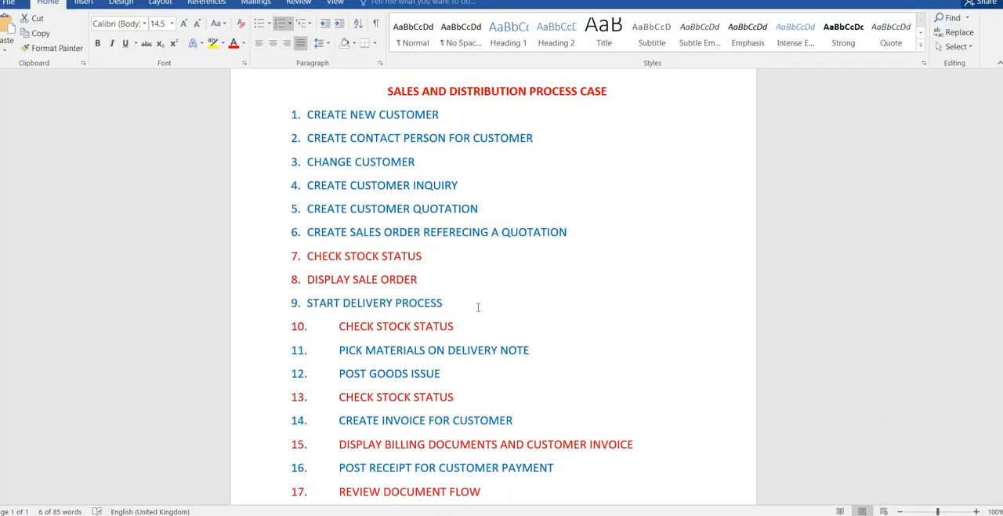
{"action": "left_click", "coordinate": [351, 129]}
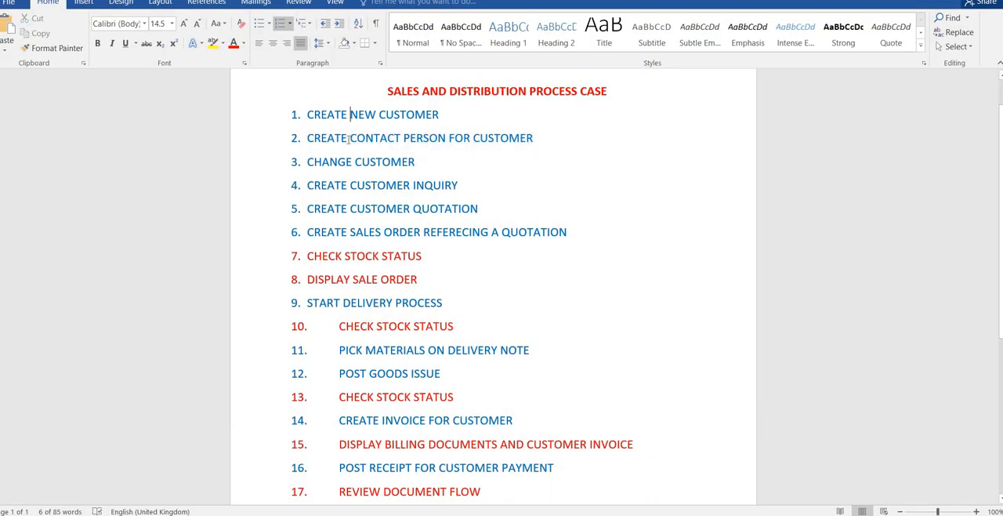
{"action": "left_click", "coordinate": [345, 185]}
{"action": "left_click", "coordinate": [336, 233]}
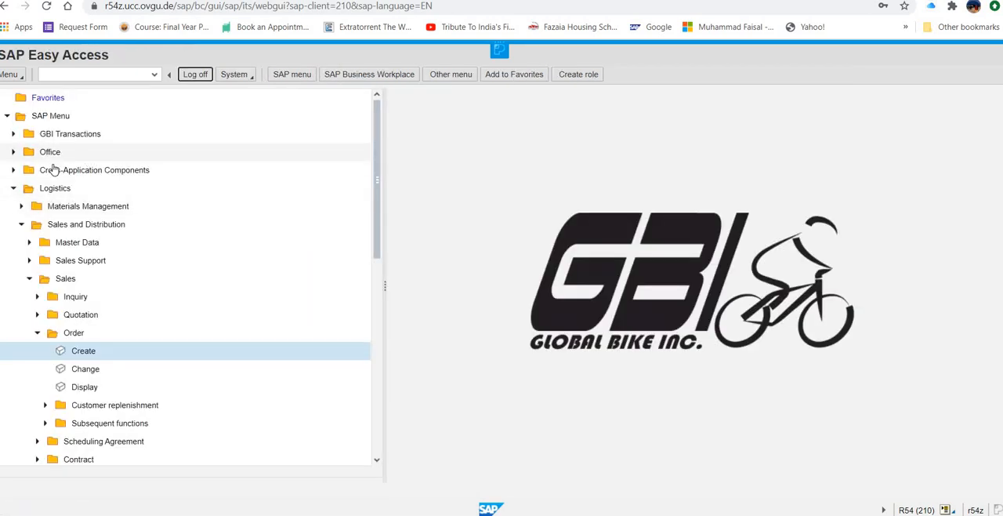
Step: Open the creation of a single outbound delivery with reference to a sales order, under Shipping and Transportation
{"action": "left_click", "coordinate": [28, 243]}
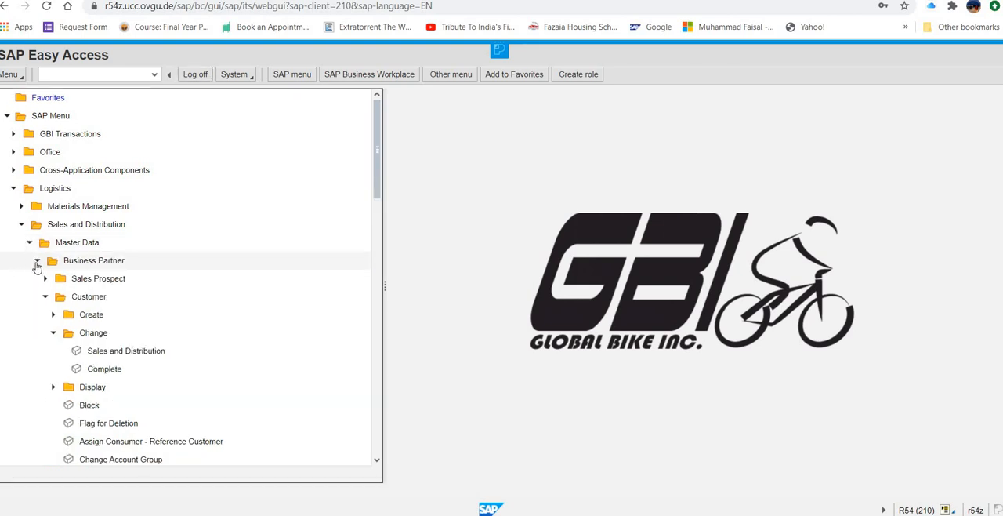
{"action": "left_click", "coordinate": [39, 263]}
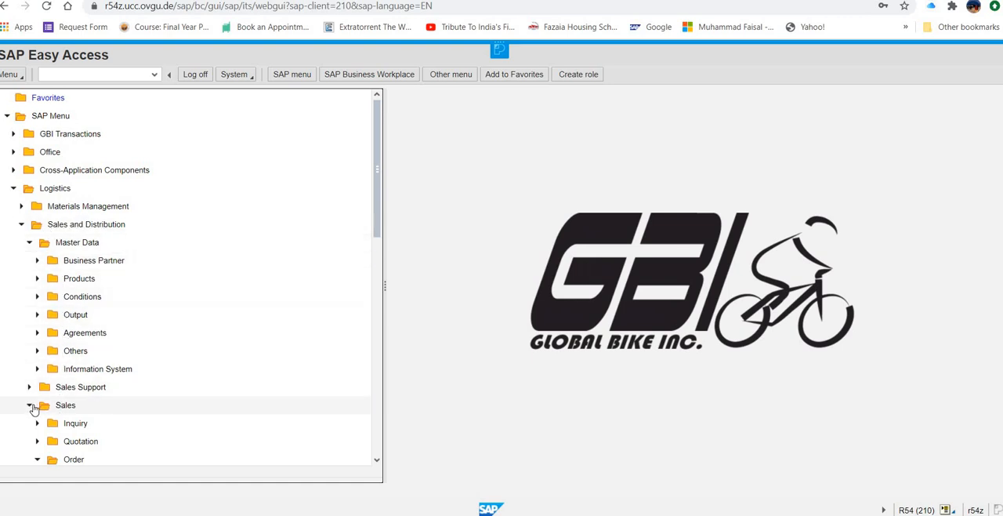
{"action": "left_click", "coordinate": [29, 404]}
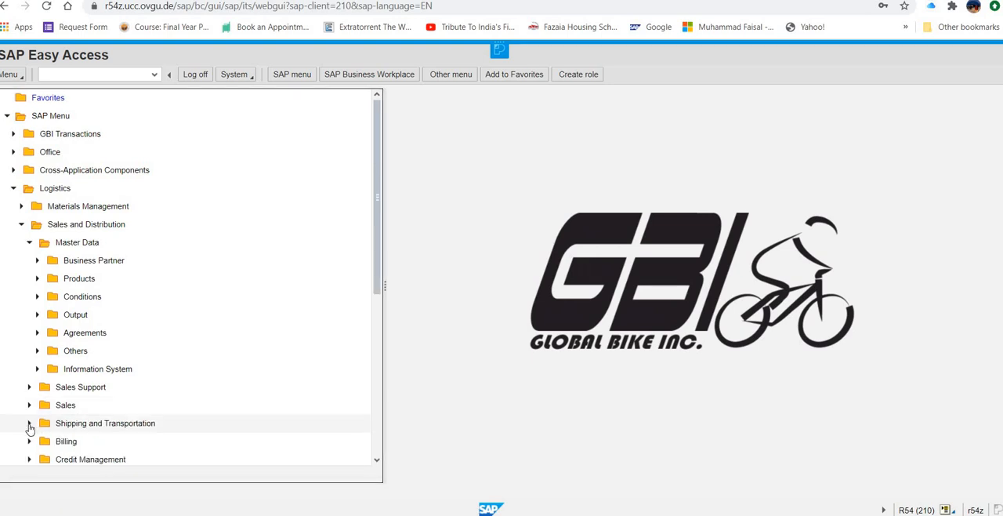
{"action": "left_click", "coordinate": [29, 423]}
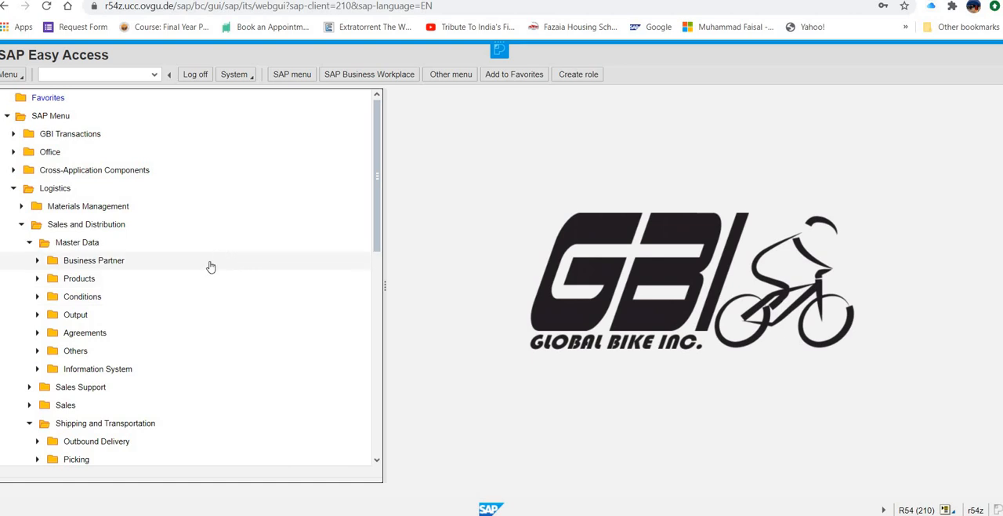
{"action": "left_click", "coordinate": [36, 441]}
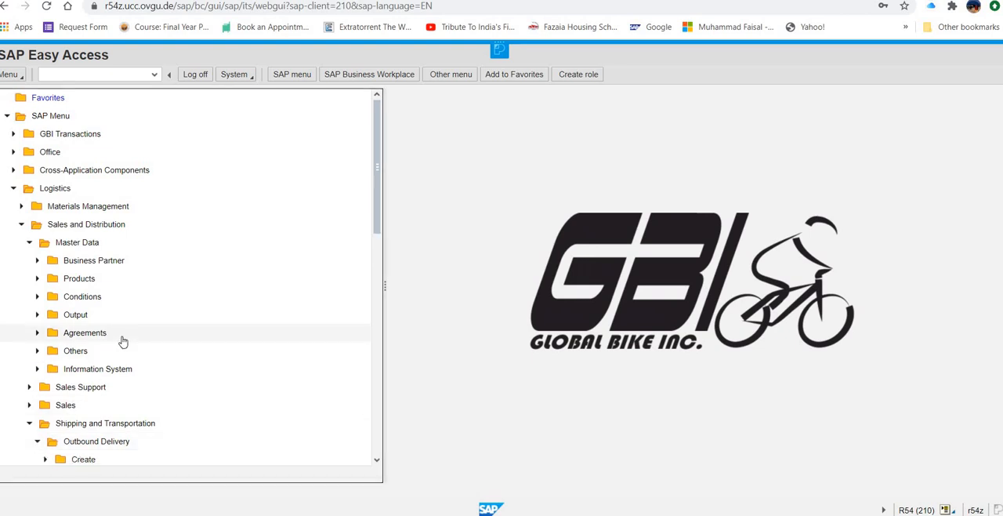
{"action": "scroll", "coordinate": [123, 343], "scroll_direction": "down", "scroll_amount": 1}
{"action": "scroll", "coordinate": [123, 342], "scroll_direction": "down", "scroll_amount": 1}
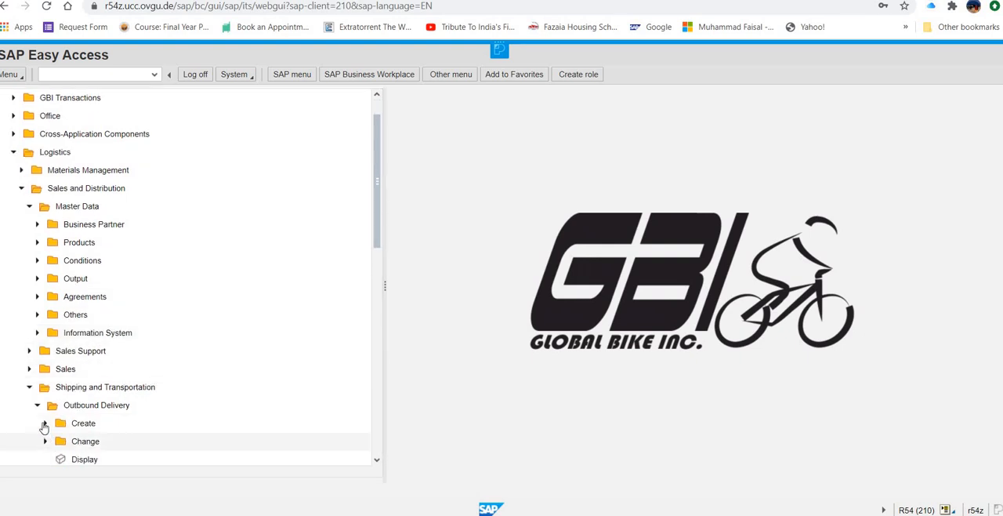
{"action": "left_click", "coordinate": [44, 423]}
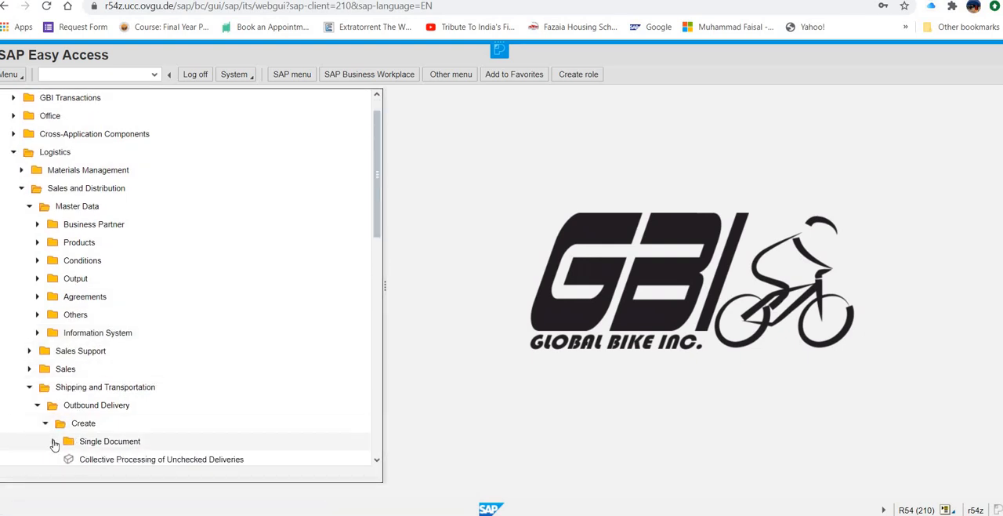
{"action": "left_click", "coordinate": [52, 443]}
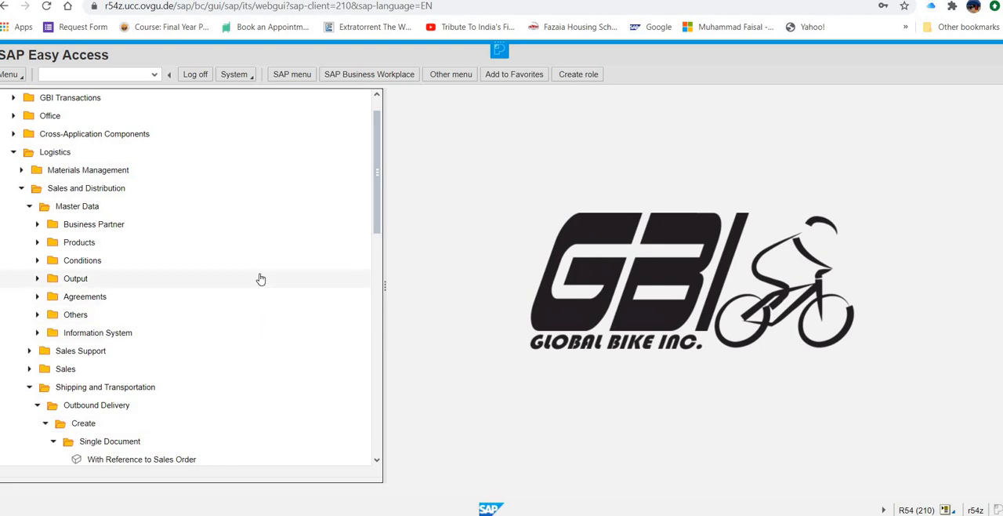
{"action": "scroll", "coordinate": [262, 268], "scroll_direction": "down", "scroll_amount": 2}
{"action": "scroll", "coordinate": [263, 353], "scroll_direction": "down", "scroll_amount": 2}
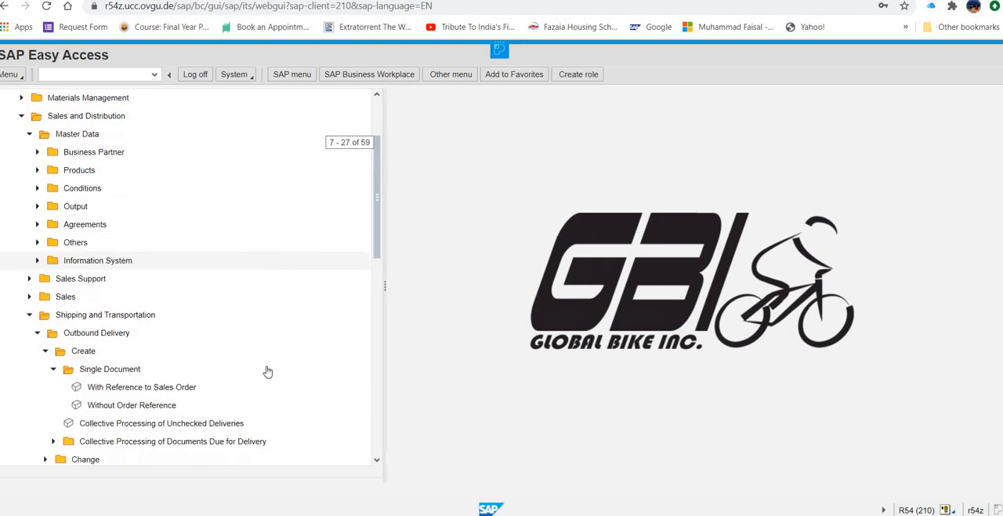
{"action": "left_click", "coordinate": [185, 387]}
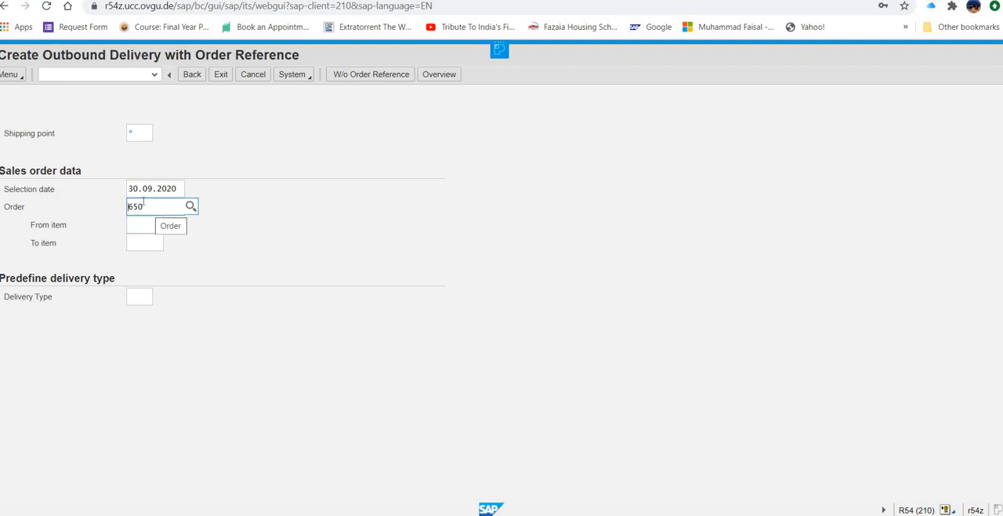
Step: Set the shipping point of the outbound delivery to MI00
{"action": "left_click", "coordinate": [140, 132]}
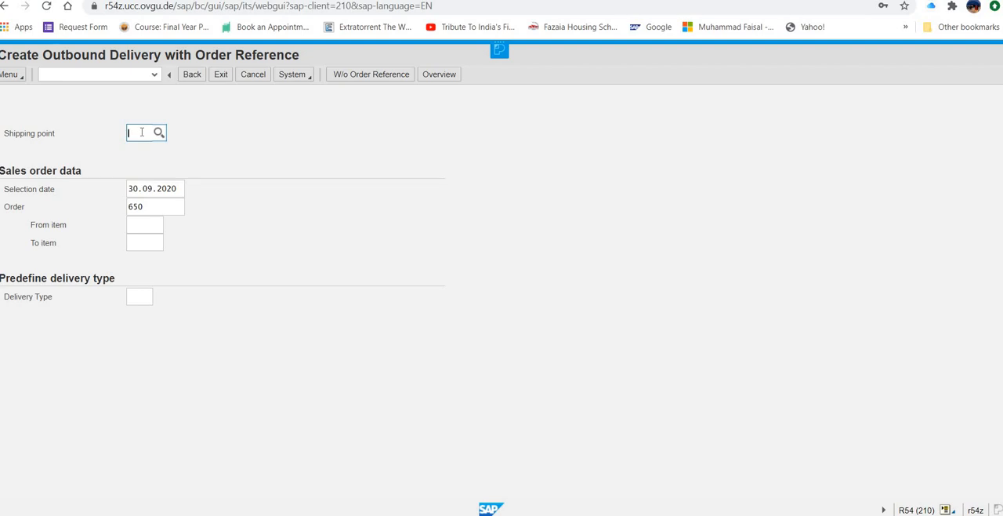
{"action": "type", "text": "MI0"}
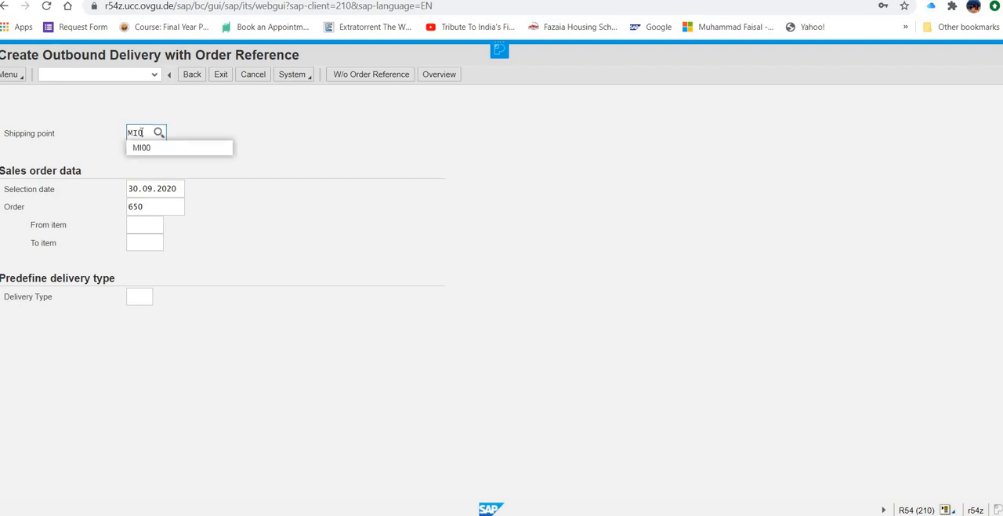
{"action": "type", "text": "0"}
{"action": "left_click", "coordinate": [261, 135]}
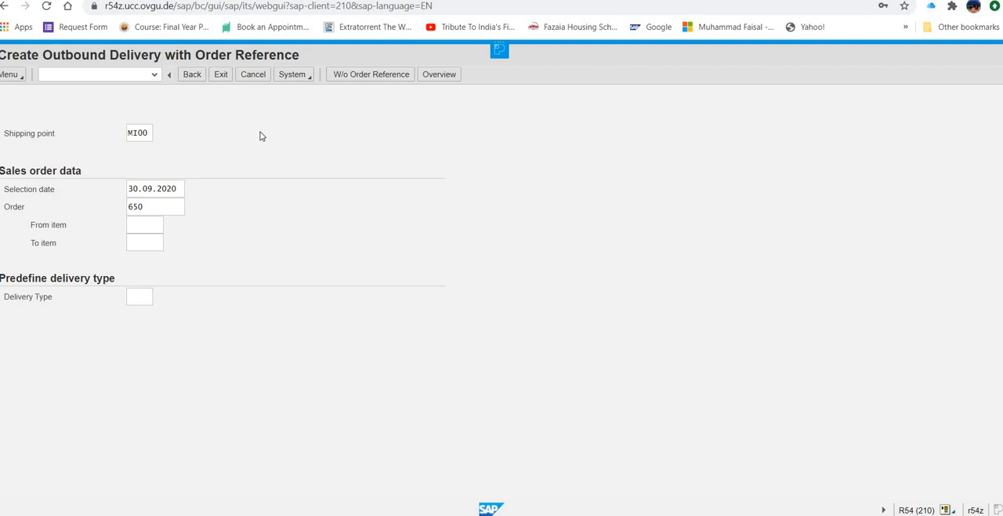
Step: Set the selection date for the delivery to 07.10.2020 using the calendar
{"action": "left_click", "coordinate": [172, 195]}
{"action": "left_click", "coordinate": [192, 189]}
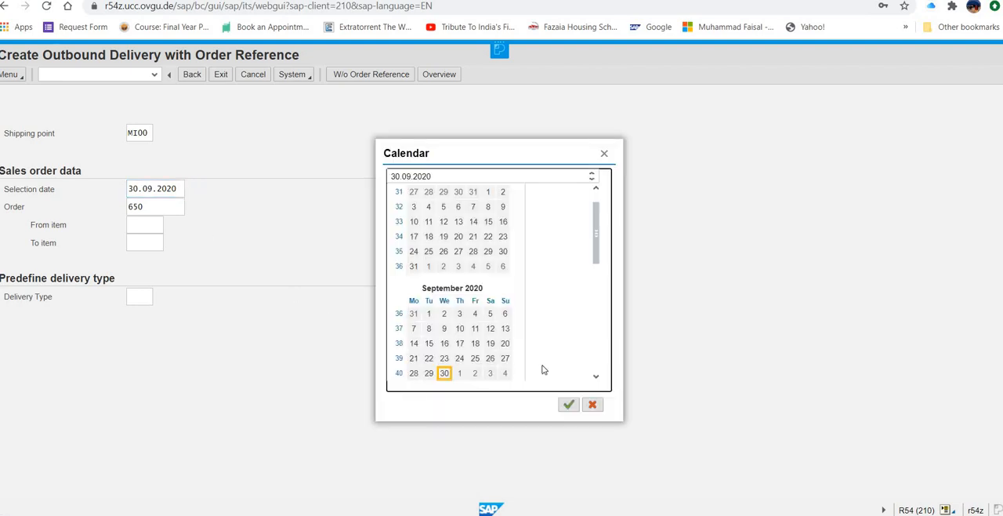
{"action": "left_click", "coordinate": [597, 380]}
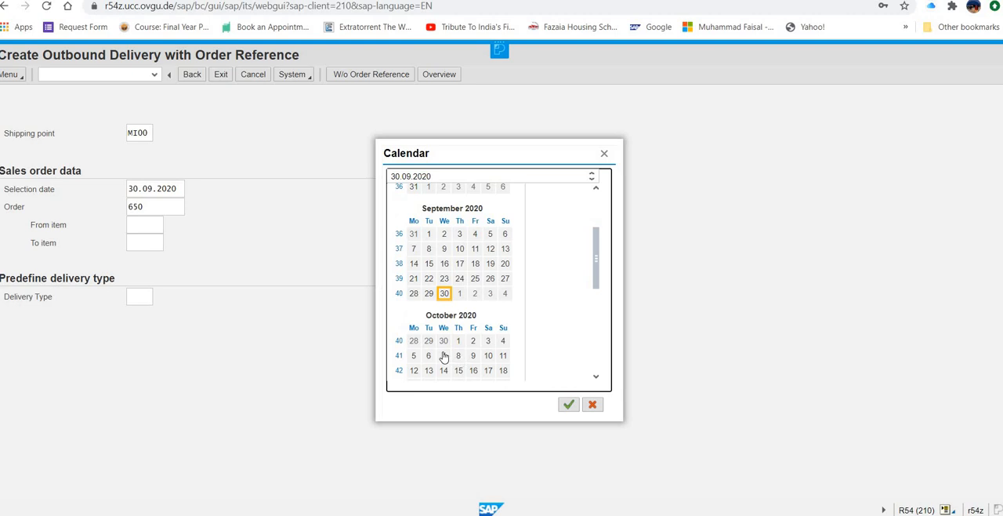
{"action": "left_click", "coordinate": [444, 356]}
{"action": "left_click", "coordinate": [568, 404]}
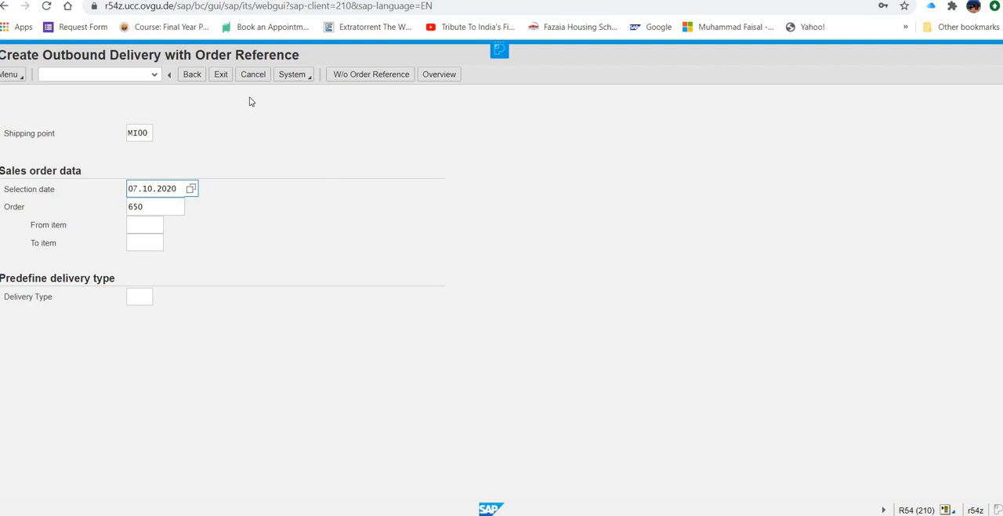
Step: Create the outbound delivery from the referenced sales order and save it
{"action": "left_click", "coordinate": [181, 206]}
{"action": "key", "text": "Return"}
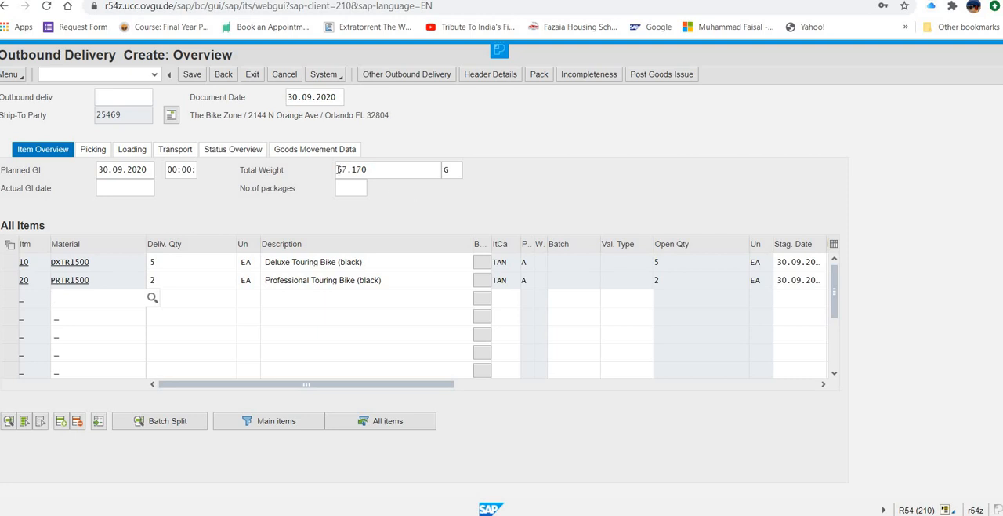
{"action": "left_click", "coordinate": [193, 75]}
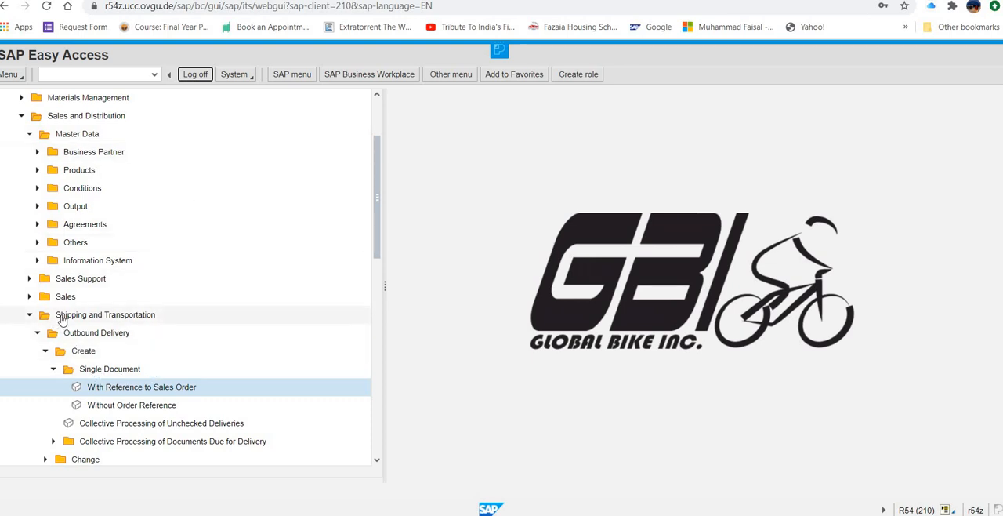
Step: Open the outbound delivery just saved for changing as a single document
{"action": "left_click", "coordinate": [62, 318]}
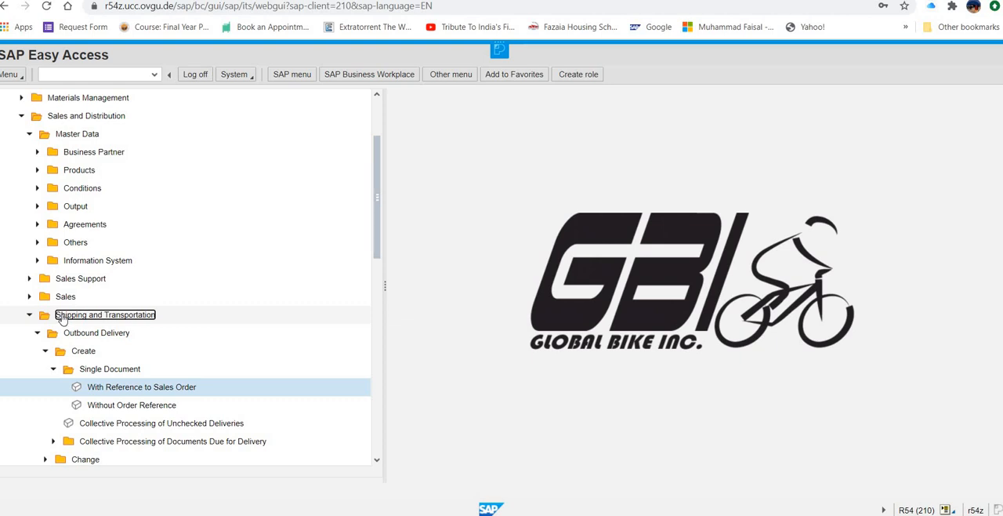
{"action": "left_click", "coordinate": [27, 320]}
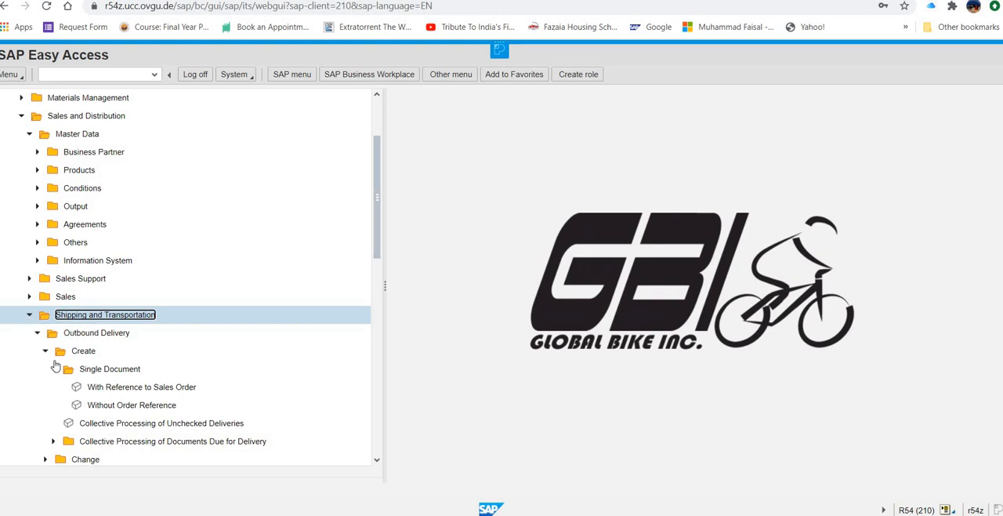
{"action": "left_click", "coordinate": [46, 351]}
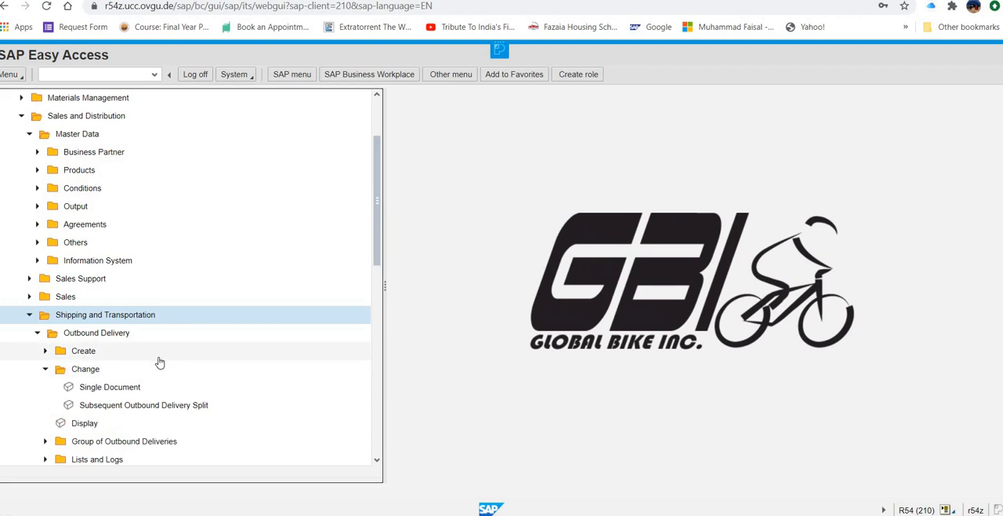
{"action": "left_click", "coordinate": [133, 387]}
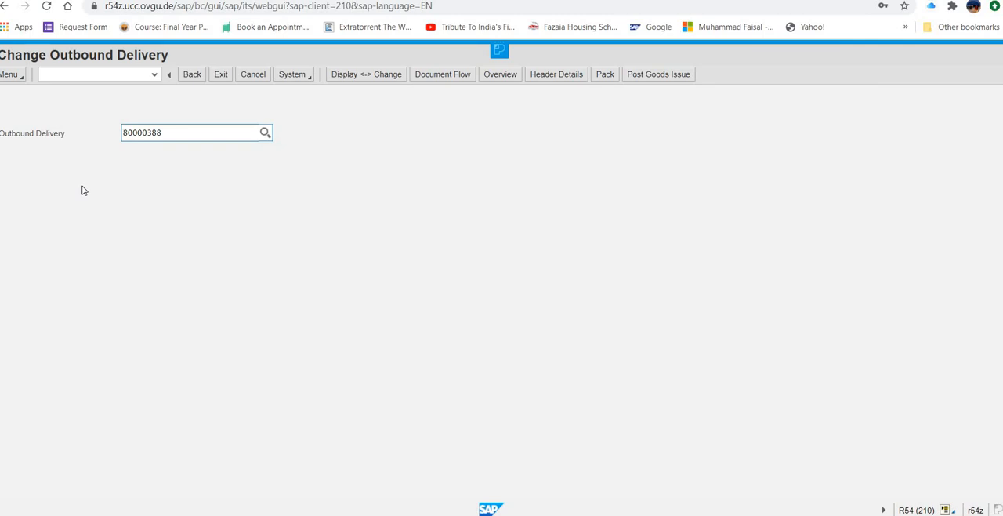
{"action": "key", "text": "Return"}
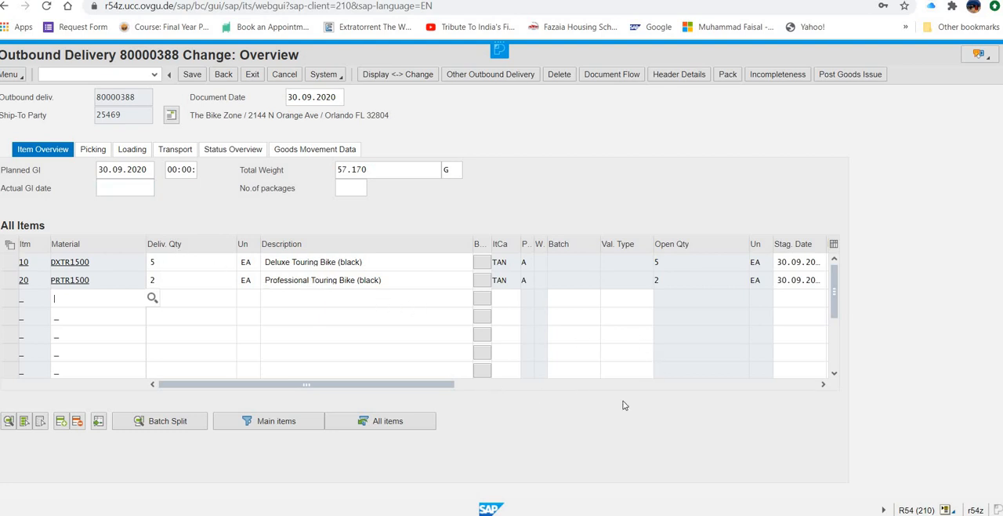
Step: Enter storage location fg00 for both delivery items, DXTR1500 and PRTR1500
{"action": "left_click", "coordinate": [823, 385]}
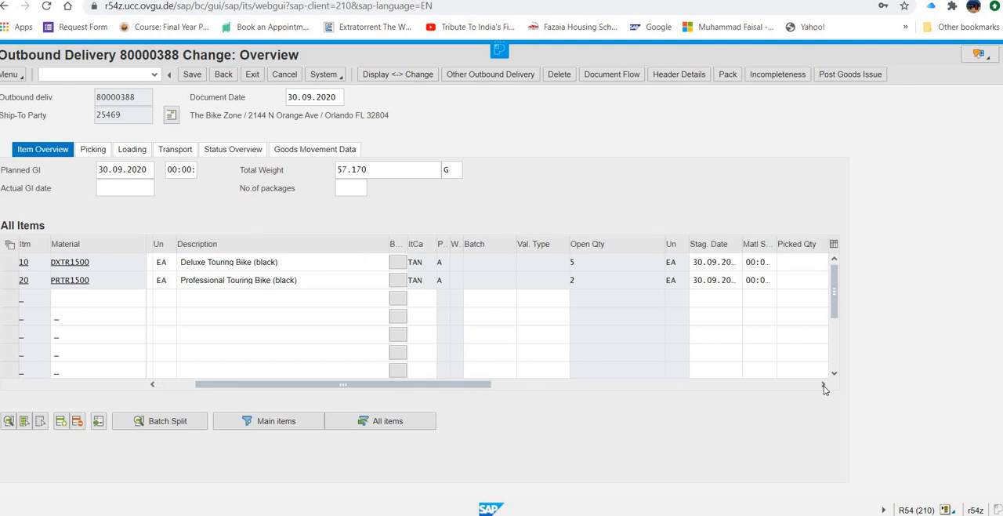
{"action": "left_click", "coordinate": [822, 385]}
{"action": "left_click", "coordinate": [823, 385]}
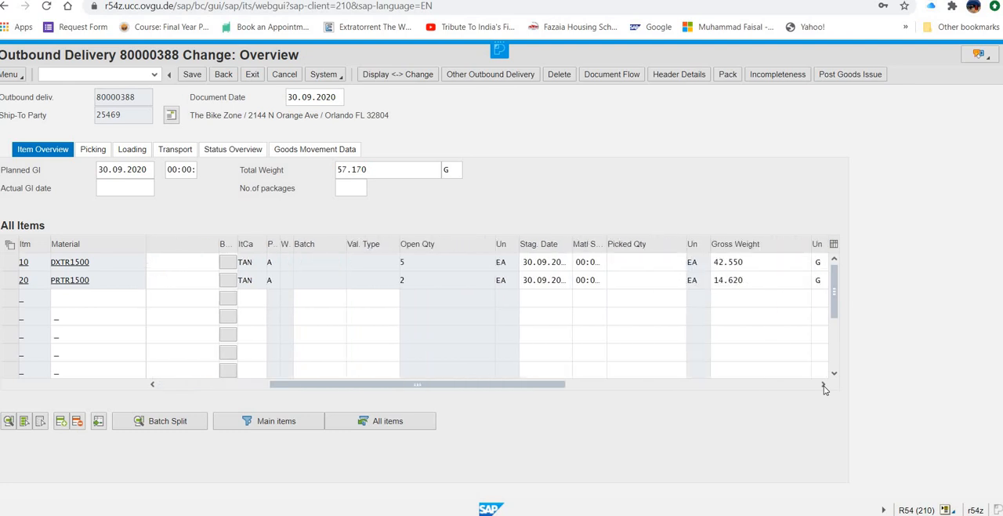
{"action": "left_click", "coordinate": [823, 384]}
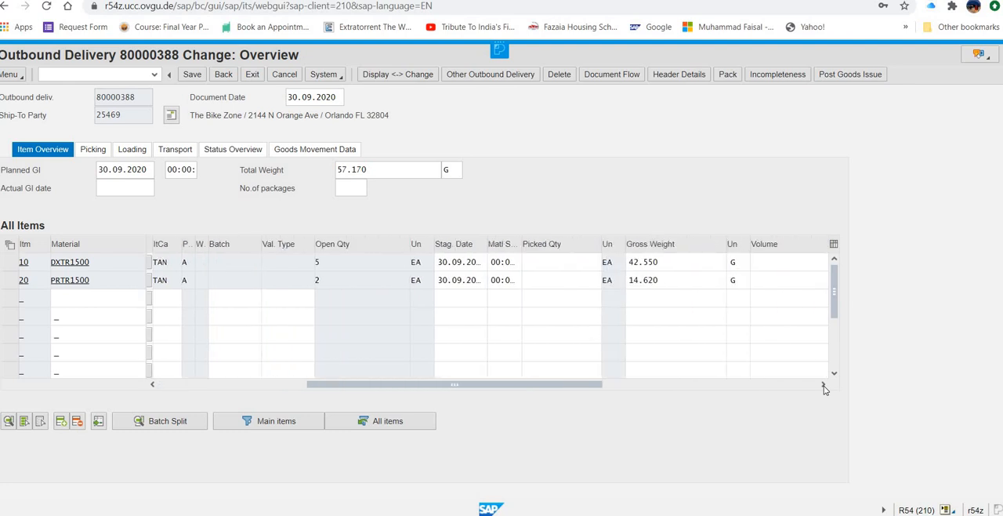
{"action": "left_click", "coordinate": [823, 385]}
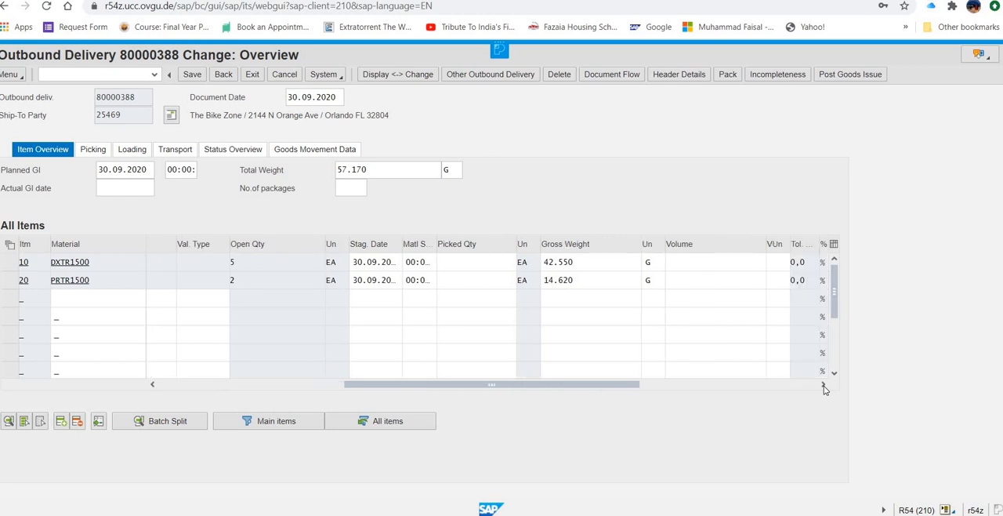
{"action": "left_click", "coordinate": [823, 384]}
{"action": "left_click", "coordinate": [823, 385]}
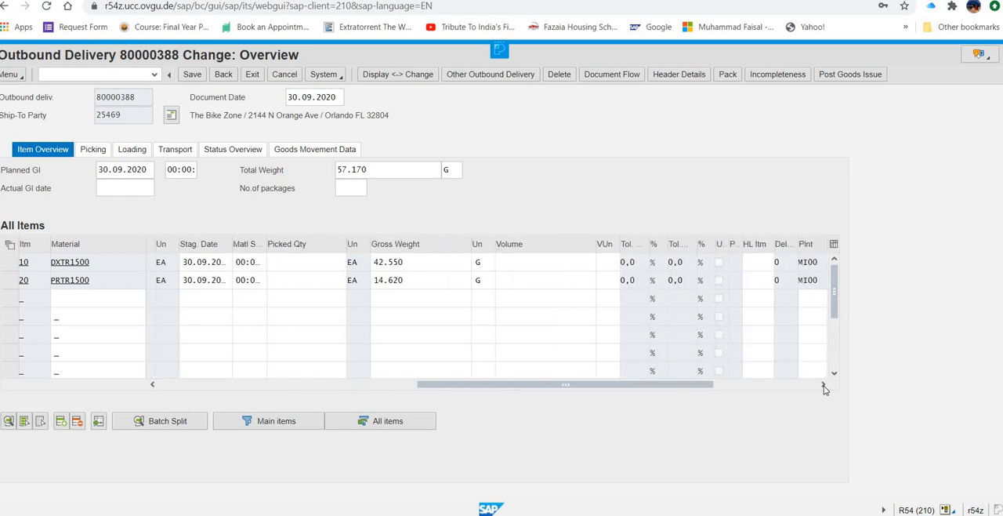
{"action": "left_click", "coordinate": [823, 385]}
{"action": "left_click", "coordinate": [822, 385]}
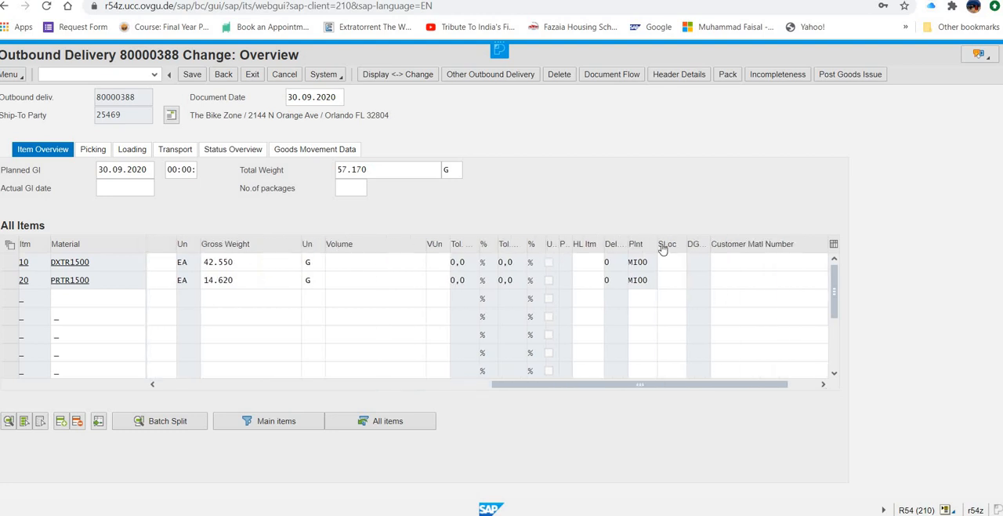
{"action": "left_click", "coordinate": [677, 263]}
{"action": "type", "text": "fg00"}
{"action": "left_click", "coordinate": [675, 280]}
{"action": "left_click", "coordinate": [675, 281]}
{"action": "type", "text": "fg00"}
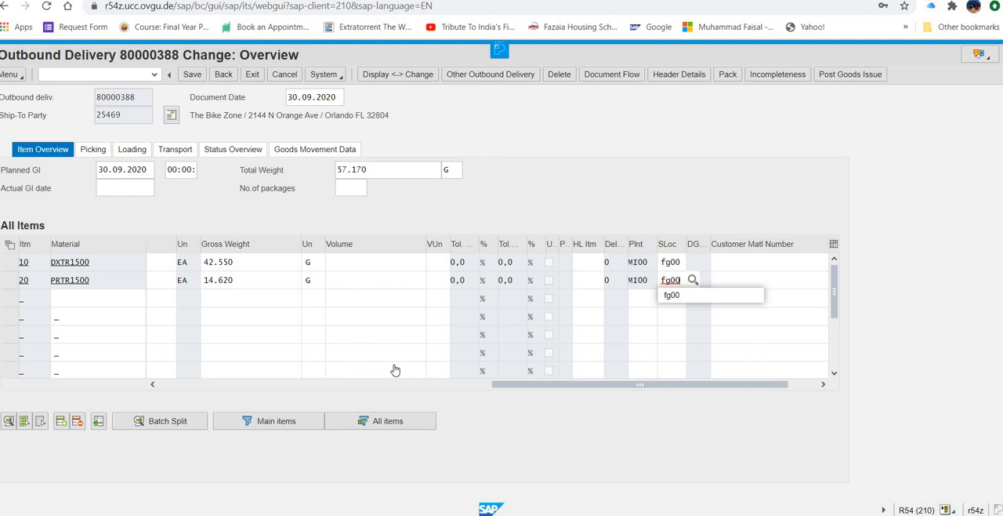
Step: Enter picked quantities of 5 for DXTR1500 and 2 for PRTR1500, and save the outbound delivery
{"action": "left_click_drag", "start_coordinate": [523, 382], "coordinate": [406, 383]}
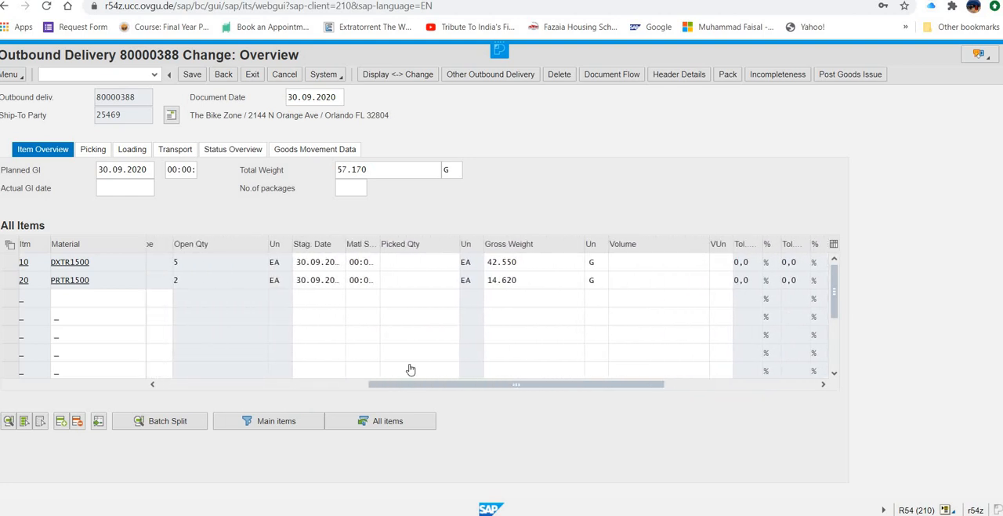
{"action": "left_click", "coordinate": [425, 264]}
{"action": "type", "text": "5"}
{"action": "left_click", "coordinate": [420, 280]}
{"action": "type", "text": "2"}
{"action": "left_click", "coordinate": [192, 74]}
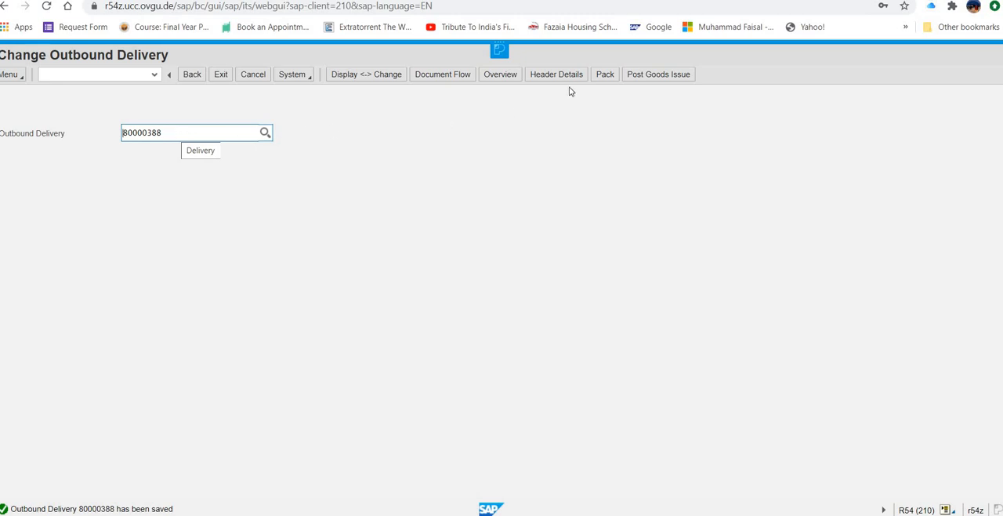
Step: Post the goods issue for the saved outbound delivery and leave the goods movement log
{"action": "left_click", "coordinate": [647, 73]}
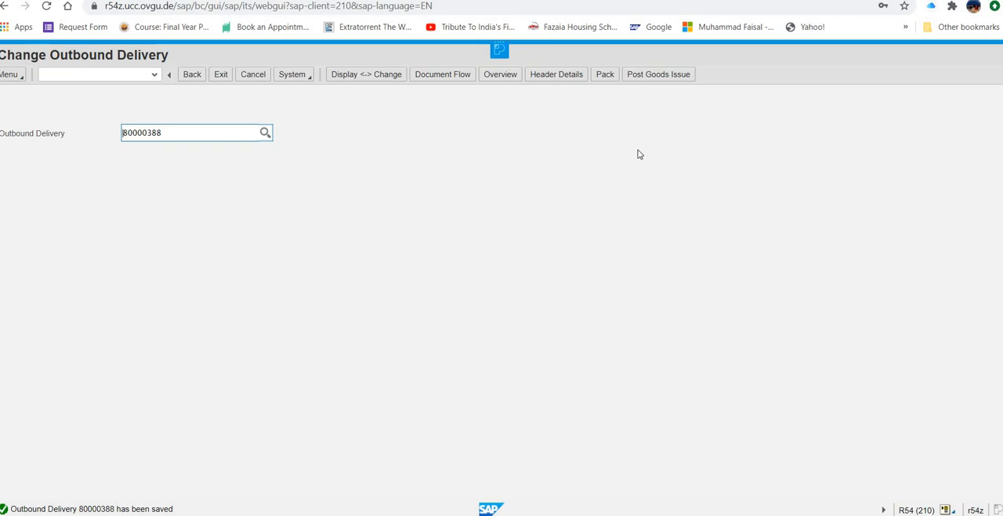
{"action": "left_click", "coordinate": [665, 76]}
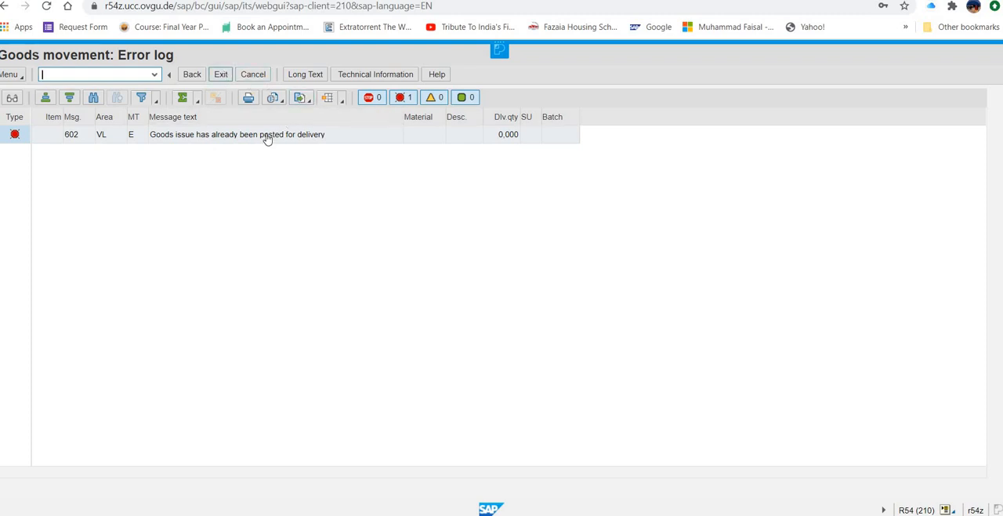
{"action": "left_click", "coordinate": [221, 74]}
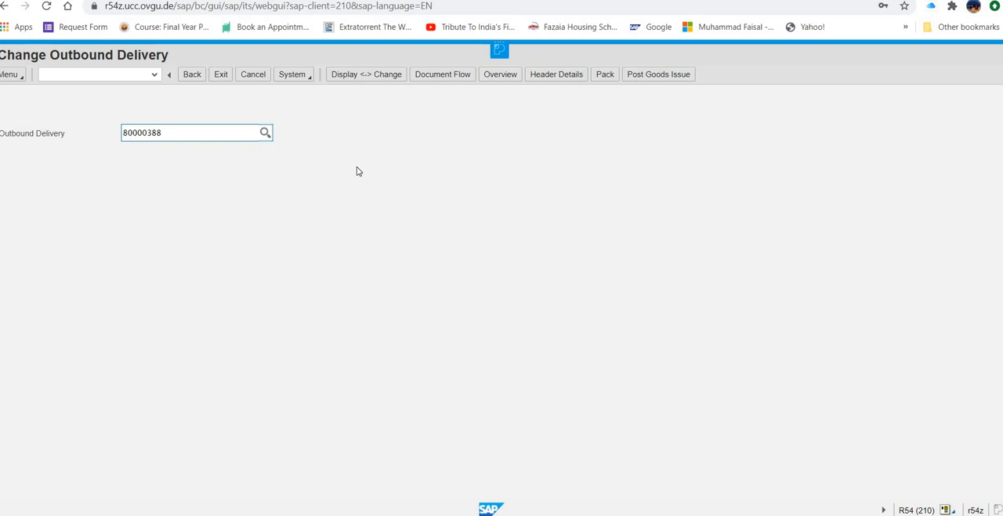
Step: Leave the delivery change and open Process Billing Due List among the Sales and Distribution billing document transactions
{"action": "left_click", "coordinate": [219, 76]}
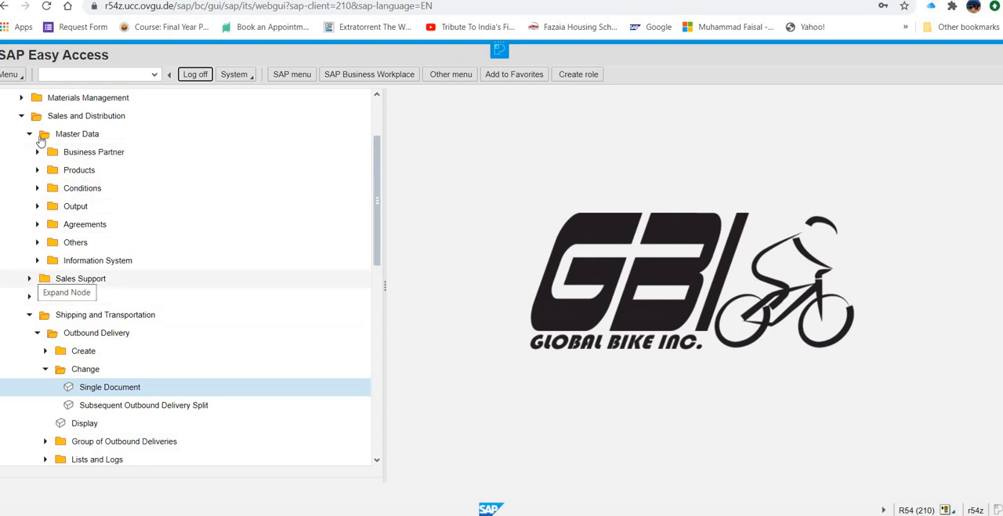
{"action": "left_click", "coordinate": [31, 135]}
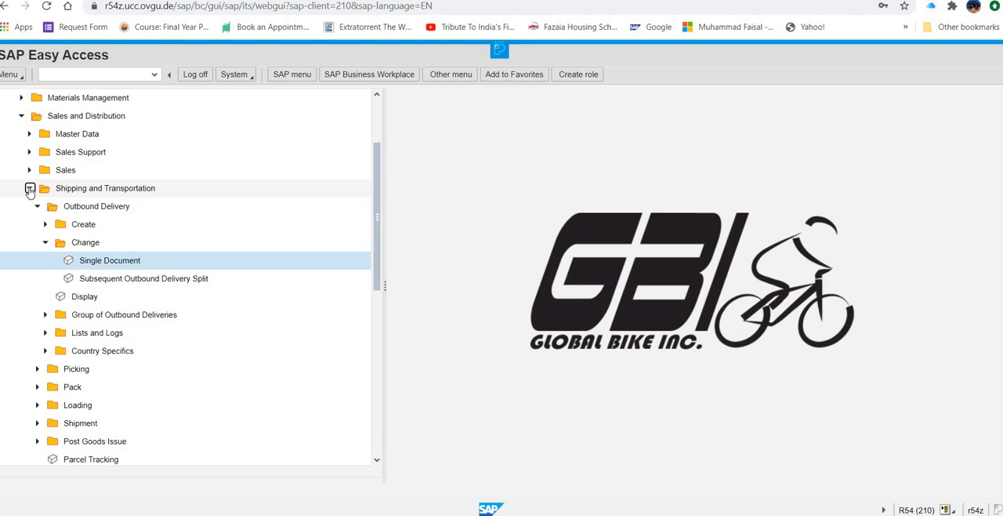
{"action": "left_click", "coordinate": [30, 189]}
{"action": "left_click", "coordinate": [30, 206]}
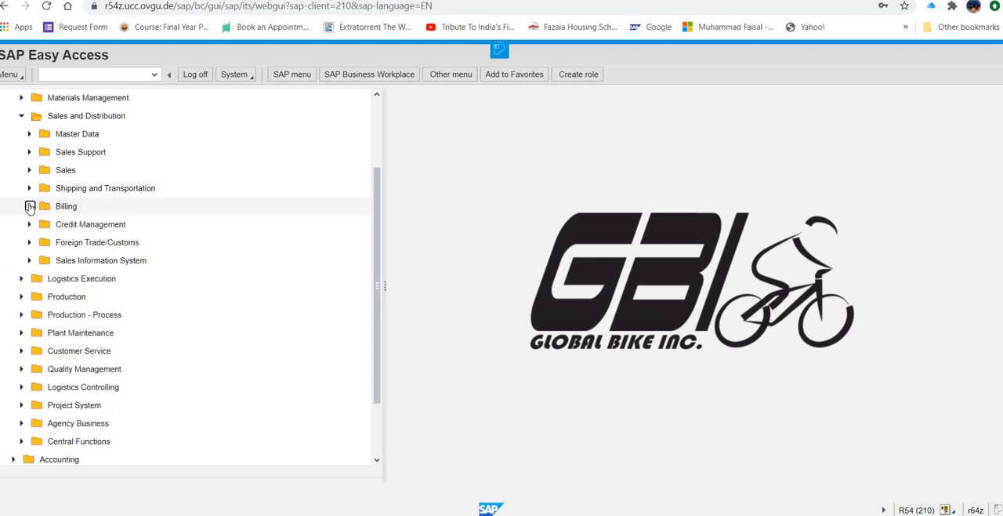
{"action": "left_click", "coordinate": [36, 225]}
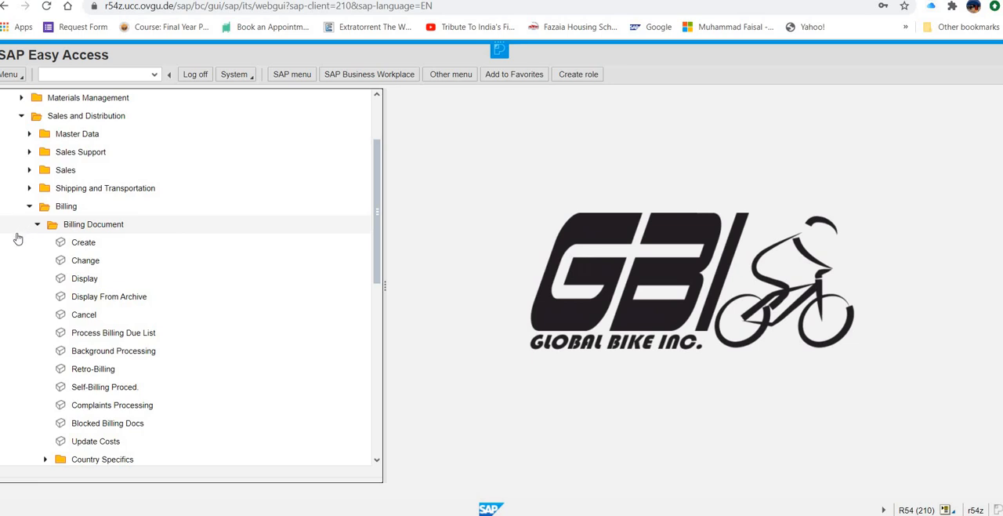
{"action": "double_click", "coordinate": [148, 340]}
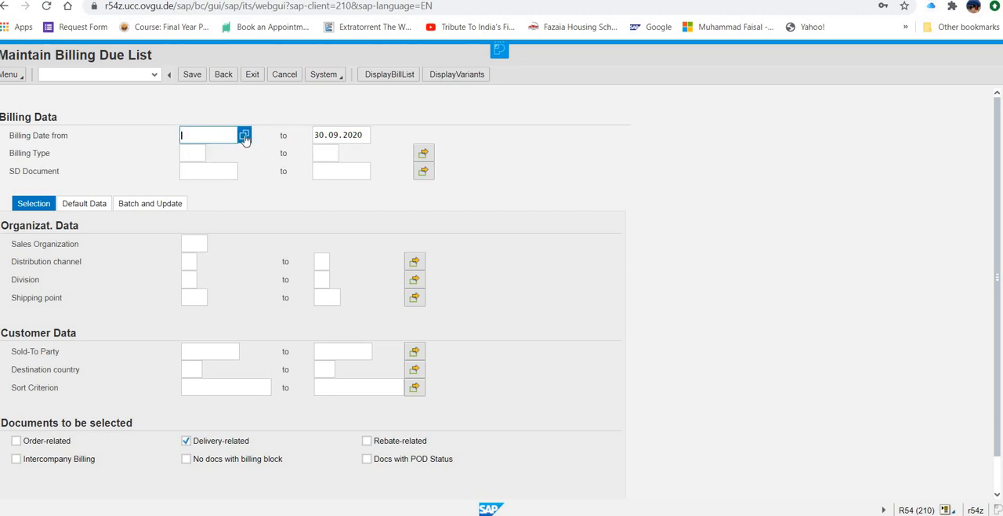
Step: Display the billing due list for sales organization ue00 with a billing date from 30.09.2020
{"action": "left_click", "coordinate": [244, 137]}
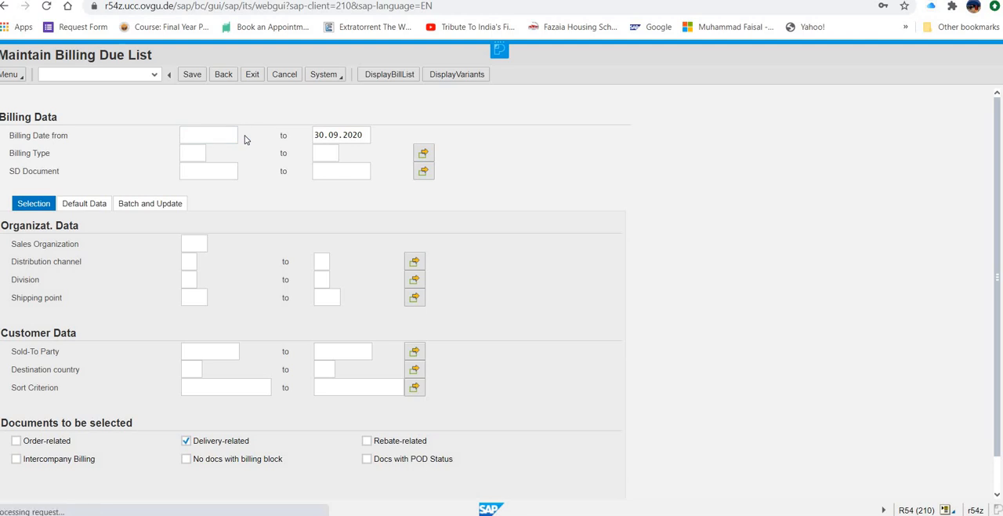
{"action": "left_click", "coordinate": [444, 374]}
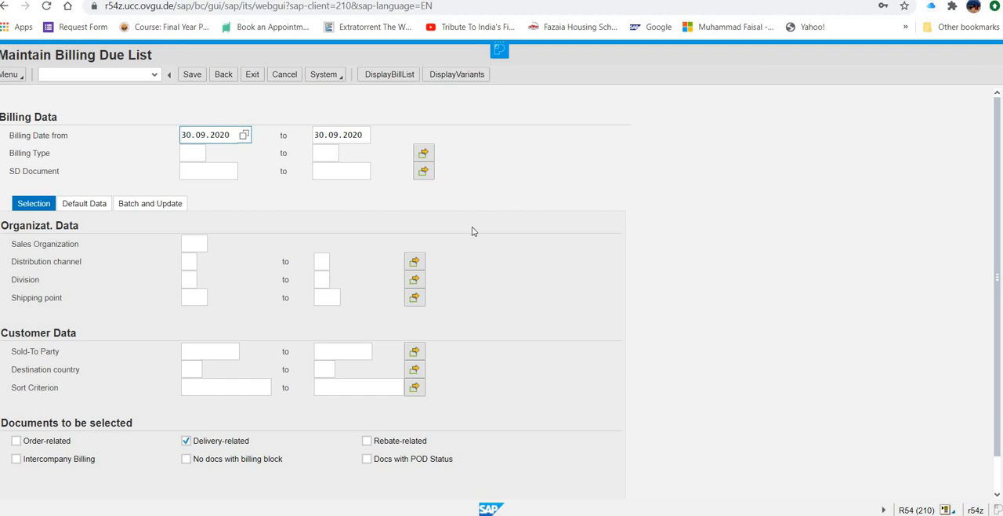
{"action": "left_click", "coordinate": [188, 242]}
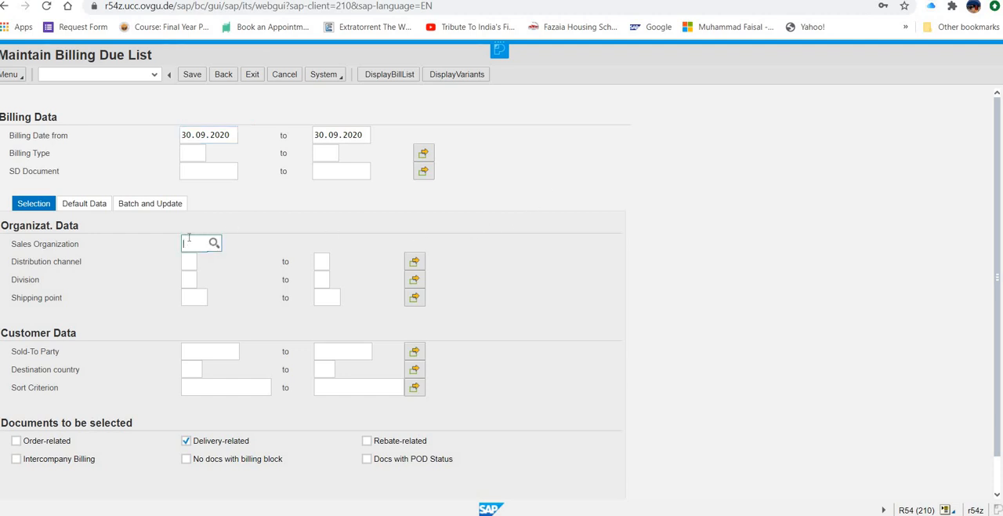
{"action": "type", "text": "ue00"}
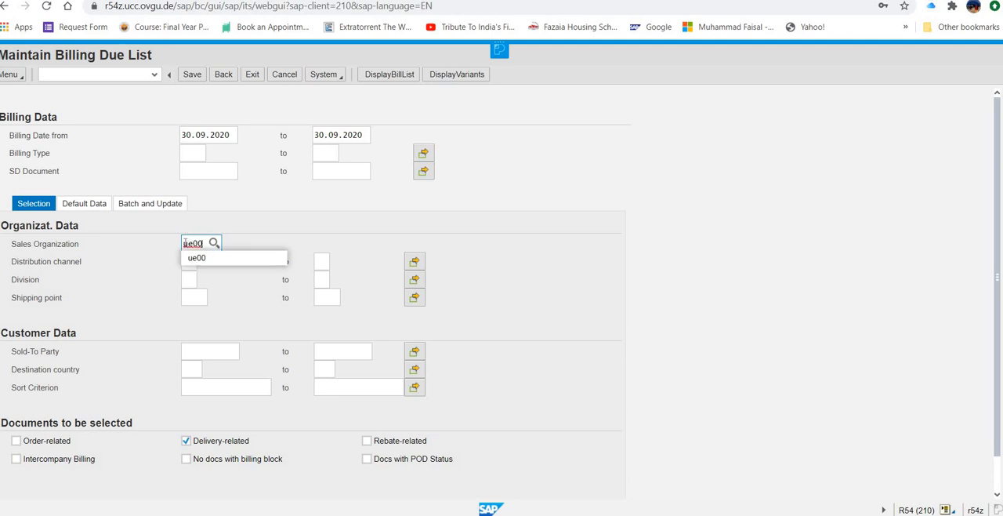
{"action": "left_click", "coordinate": [192, 257]}
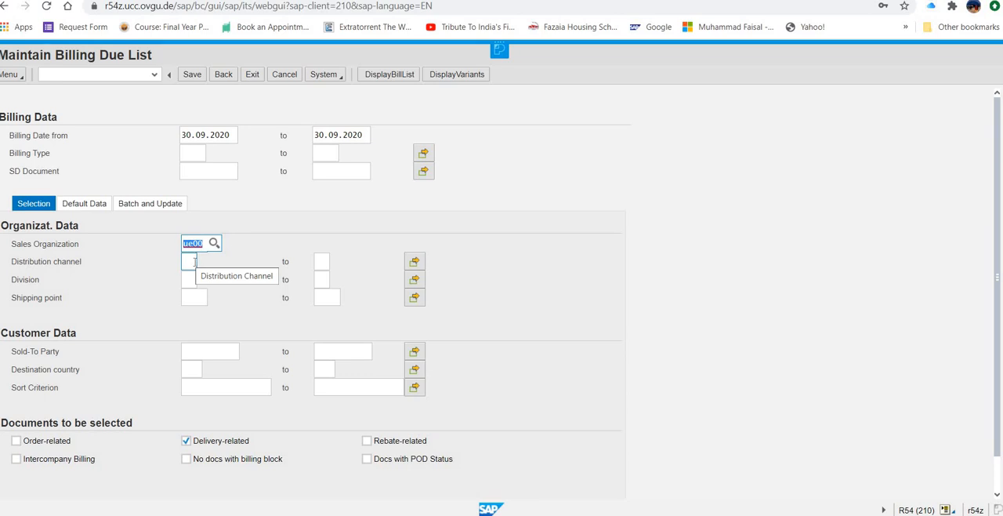
{"action": "left_click", "coordinate": [392, 74]}
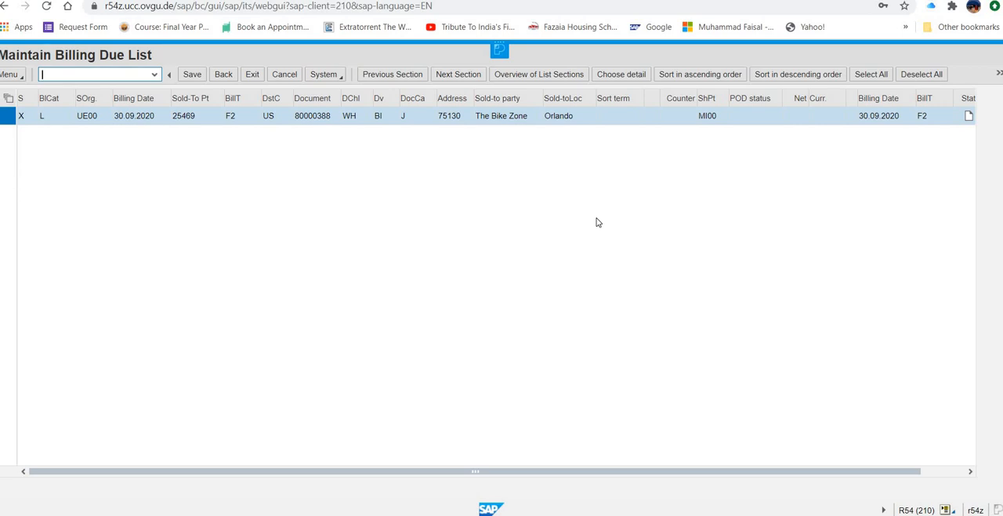
Step: Create an individual billing document for the listed Bike Zone delivery and open the invoice's header output
{"action": "left_click", "coordinate": [999, 74]}
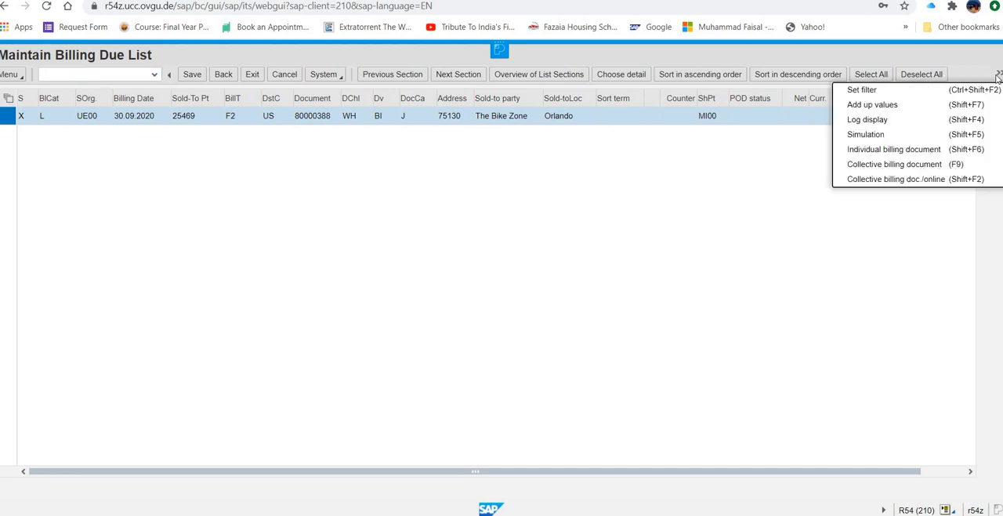
{"action": "left_click", "coordinate": [901, 150]}
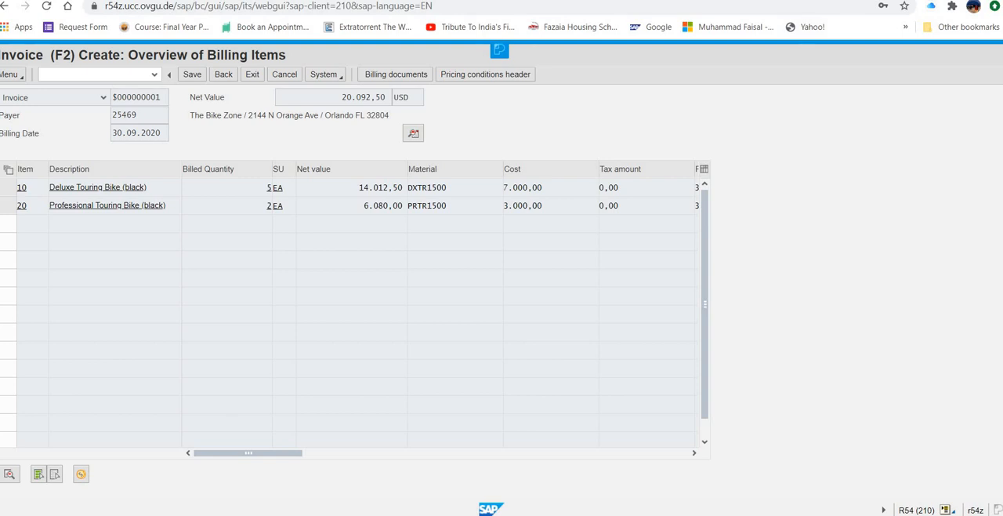
{"action": "left_click", "coordinate": [17, 76]}
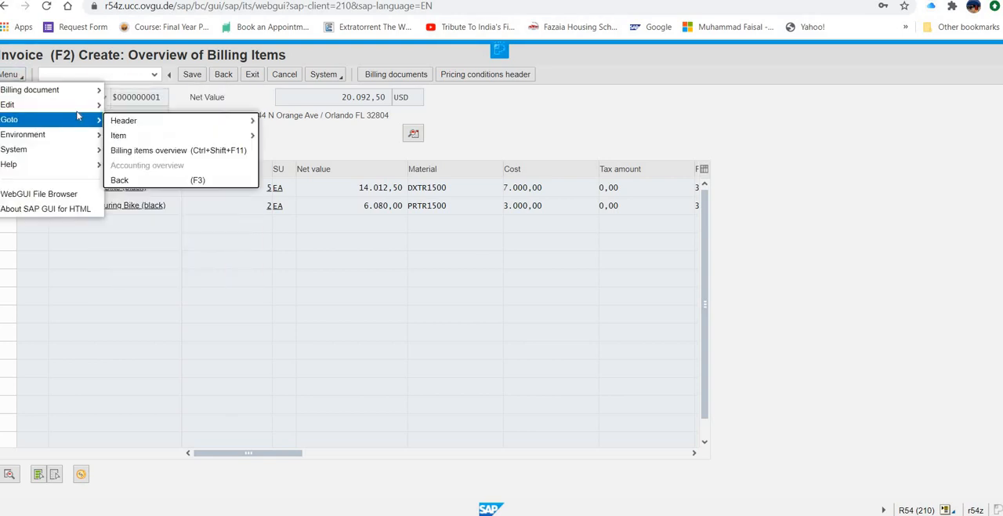
{"action": "mouse_move", "coordinate": [74, 115]}
{"action": "mouse_move", "coordinate": [116, 122]}
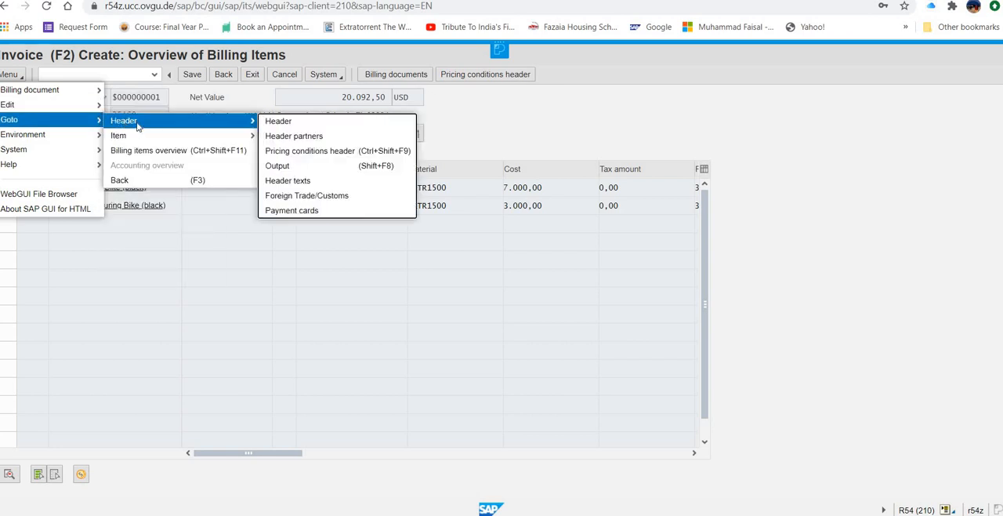
{"action": "left_click", "coordinate": [280, 174]}
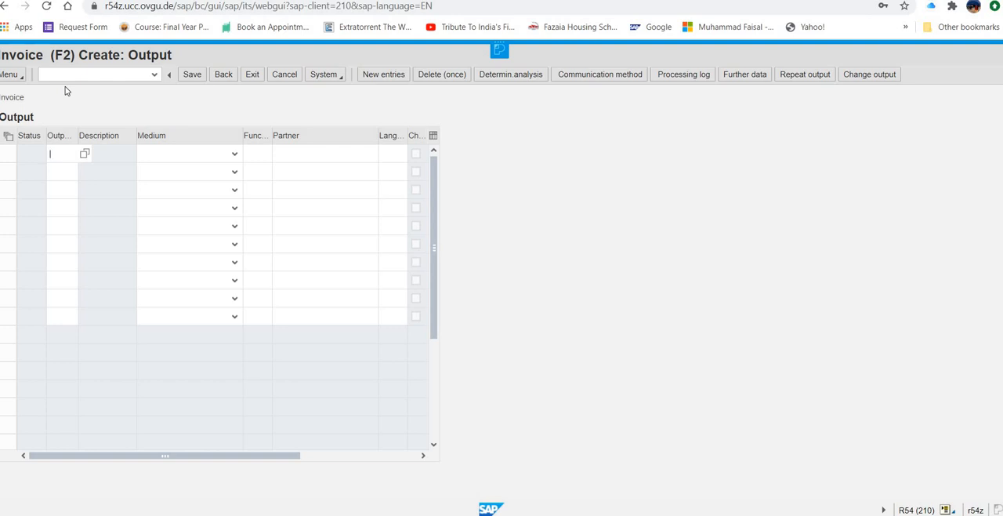
Step: Add output type rd00 to the invoice with Print output as its medium
{"action": "type", "text": "rd00"}
{"action": "left_click", "coordinate": [234, 154]}
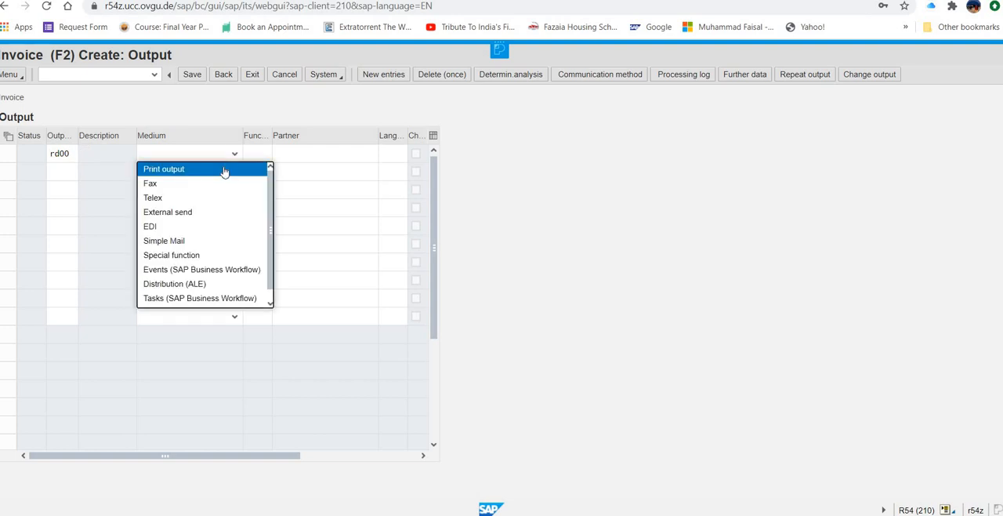
{"action": "left_click", "coordinate": [224, 170]}
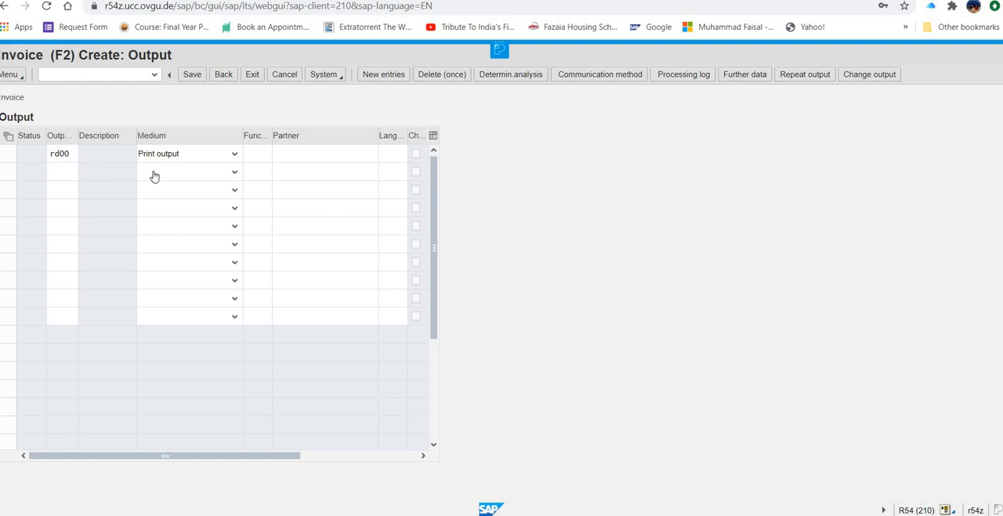
{"action": "double_click", "coordinate": [72, 154]}
{"action": "key", "text": "Return"}
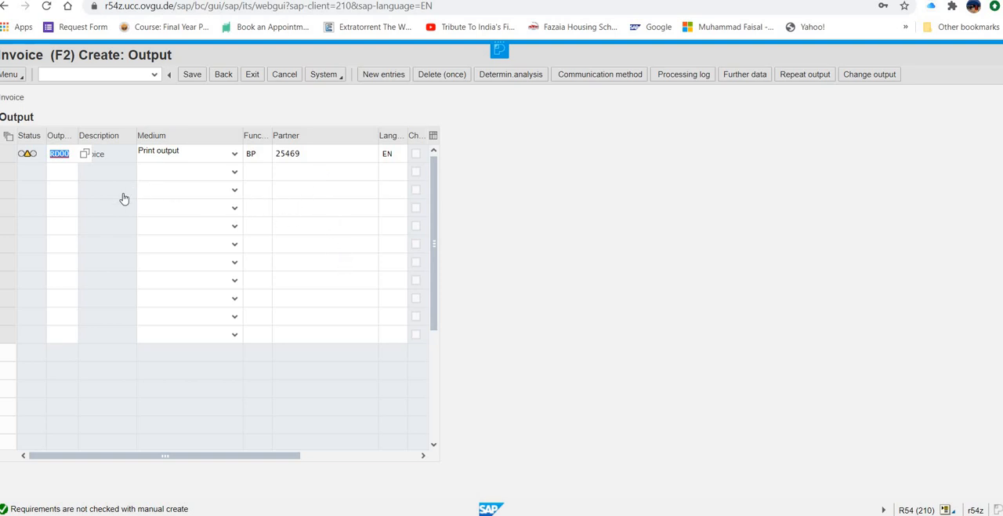
{"action": "key", "text": "Return"}
Step: Set the invoice output's logical destination to locl and enable immediate printing in its communication method
{"action": "left_click", "coordinate": [624, 74]}
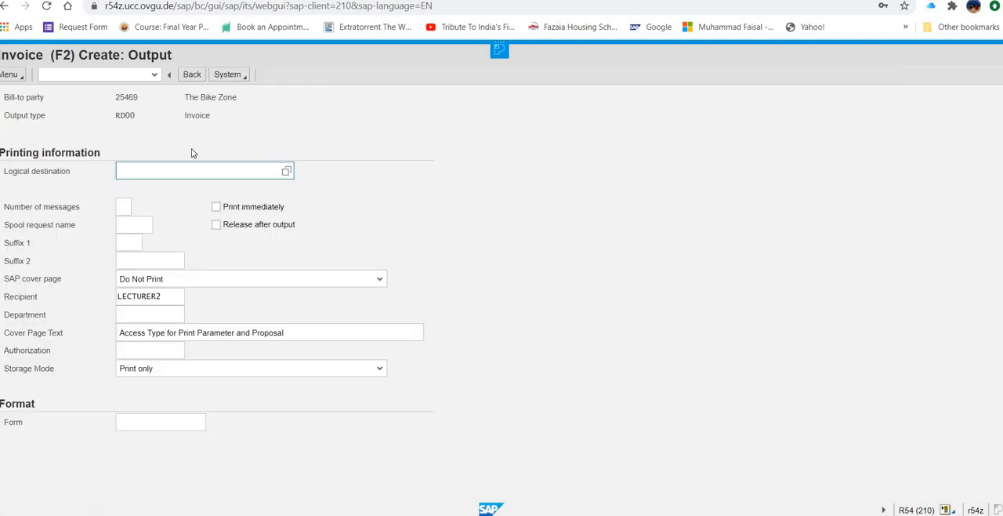
{"action": "left_click", "coordinate": [287, 172]}
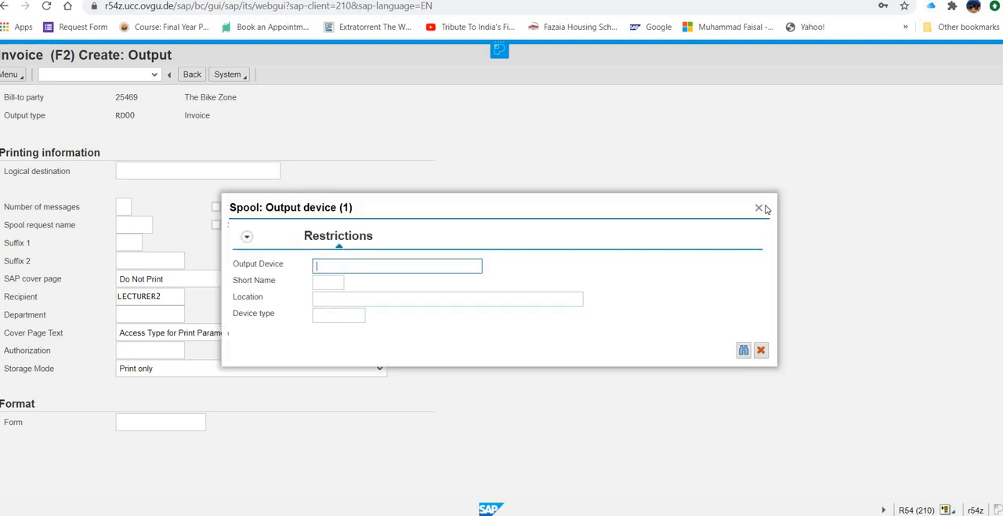
{"action": "left_click", "coordinate": [760, 208]}
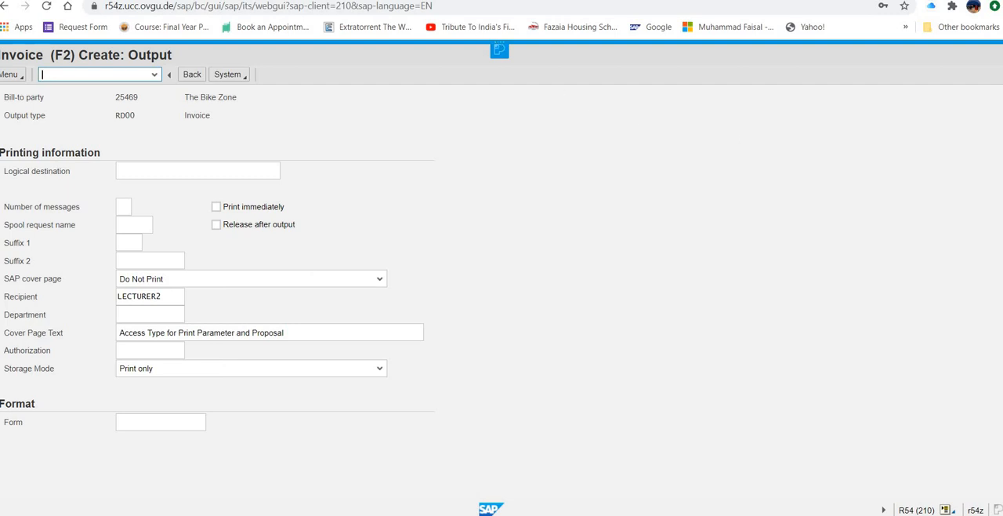
{"action": "left_click", "coordinate": [182, 171]}
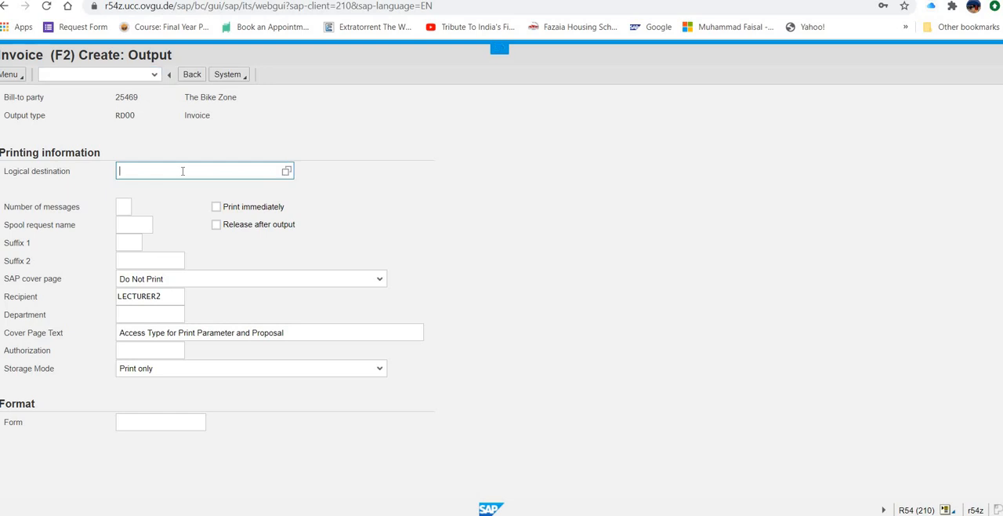
{"action": "type", "text": "locl"}
{"action": "left_click", "coordinate": [216, 207]}
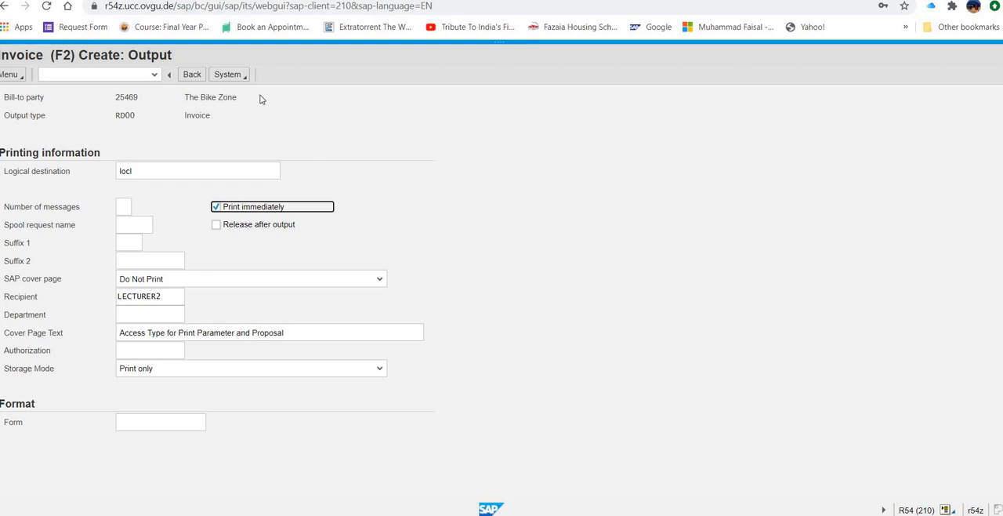
{"action": "left_click", "coordinate": [190, 74]}
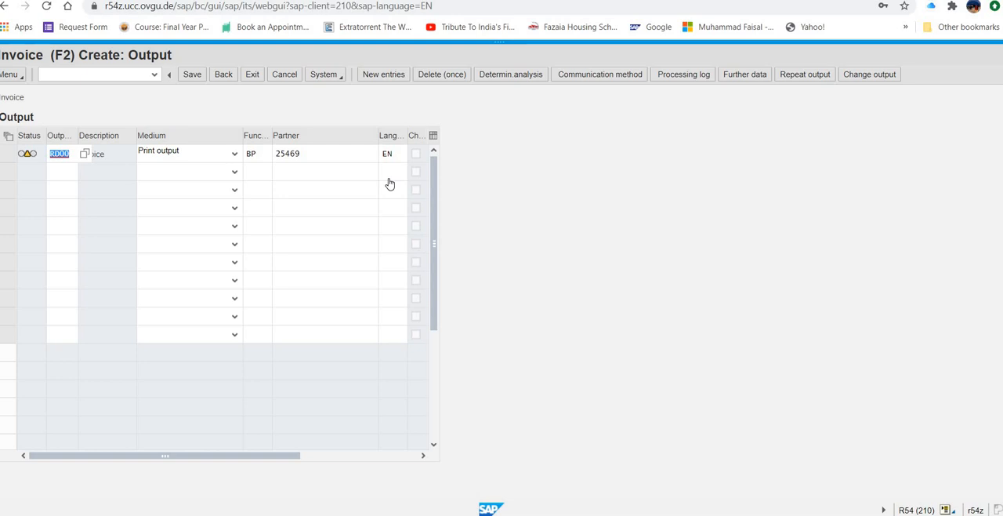
Step: Check the invoice output's dispatch time in its further data and save the invoice
{"action": "left_click", "coordinate": [740, 74]}
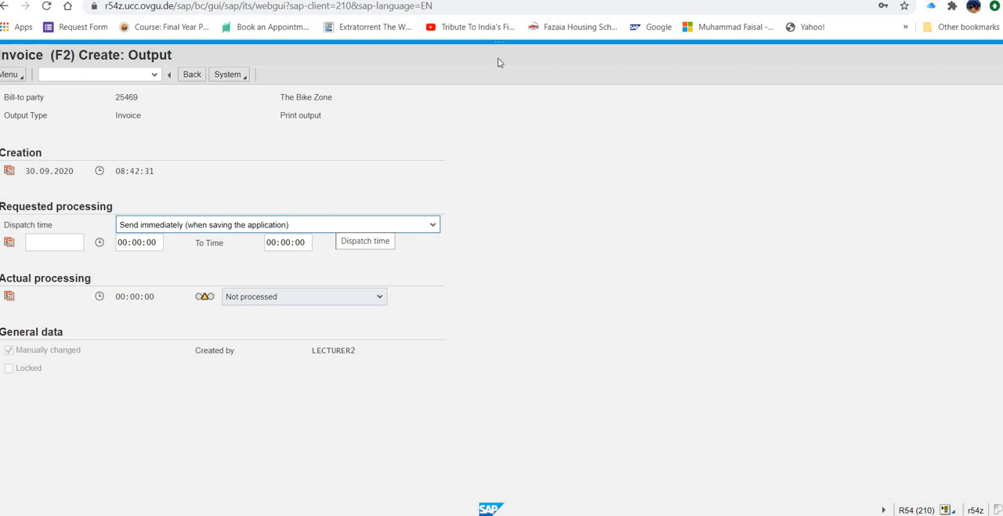
{"action": "left_click", "coordinate": [206, 79]}
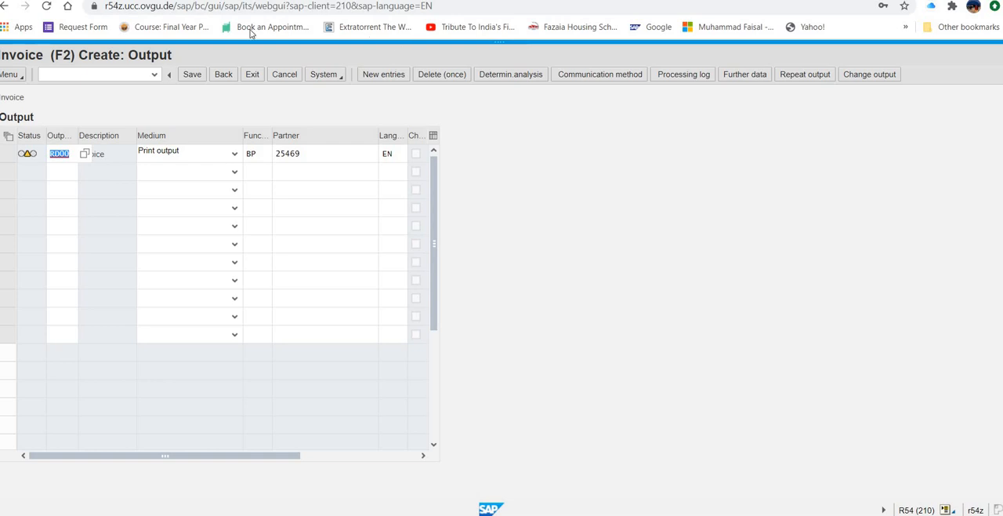
{"action": "left_click", "coordinate": [192, 74]}
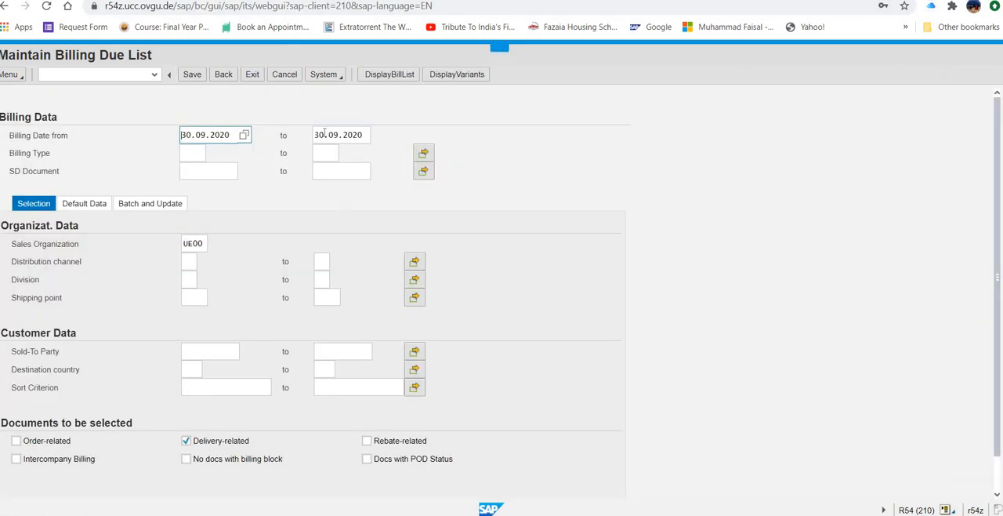
Step: Leave the billing due list and collapse the Sales and Distribution and Logistics folders
{"action": "left_click", "coordinate": [253, 74]}
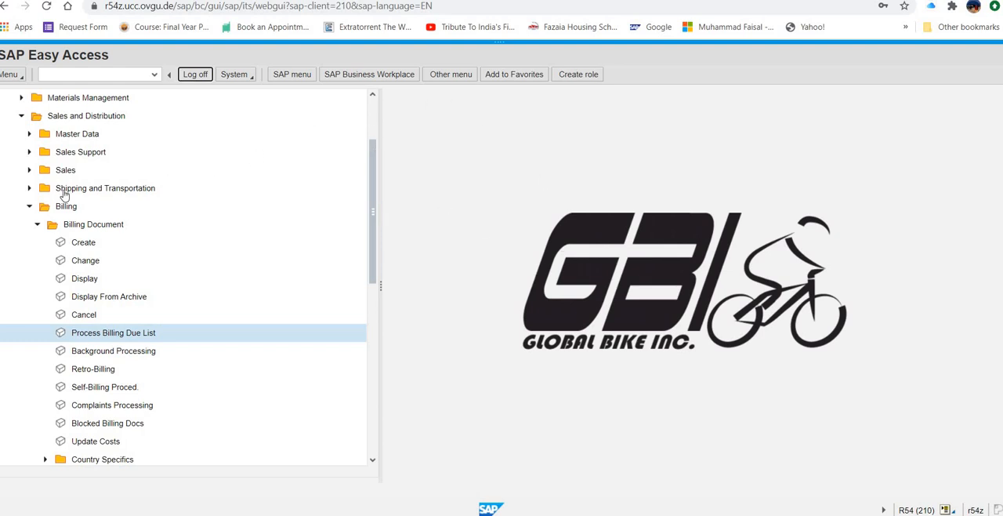
{"action": "left_click", "coordinate": [22, 116]}
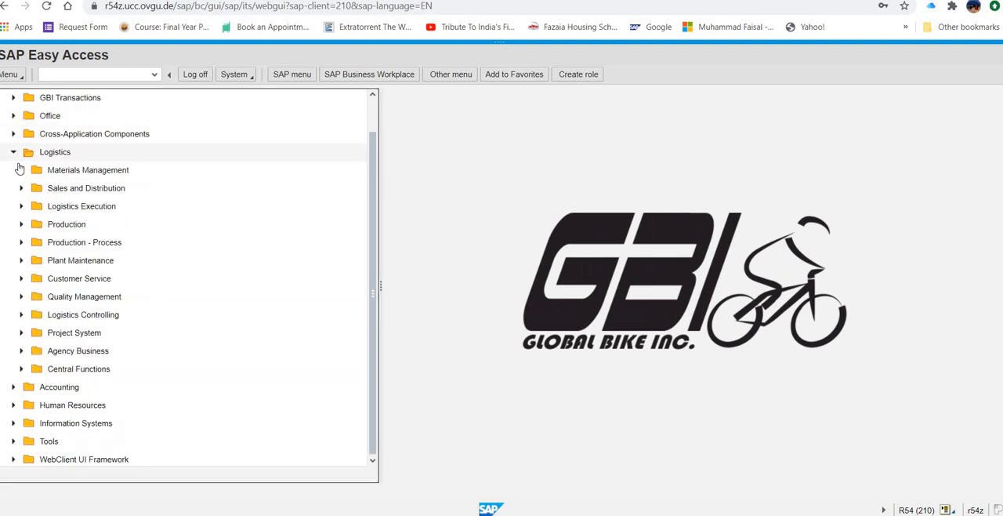
{"action": "left_click", "coordinate": [14, 152]}
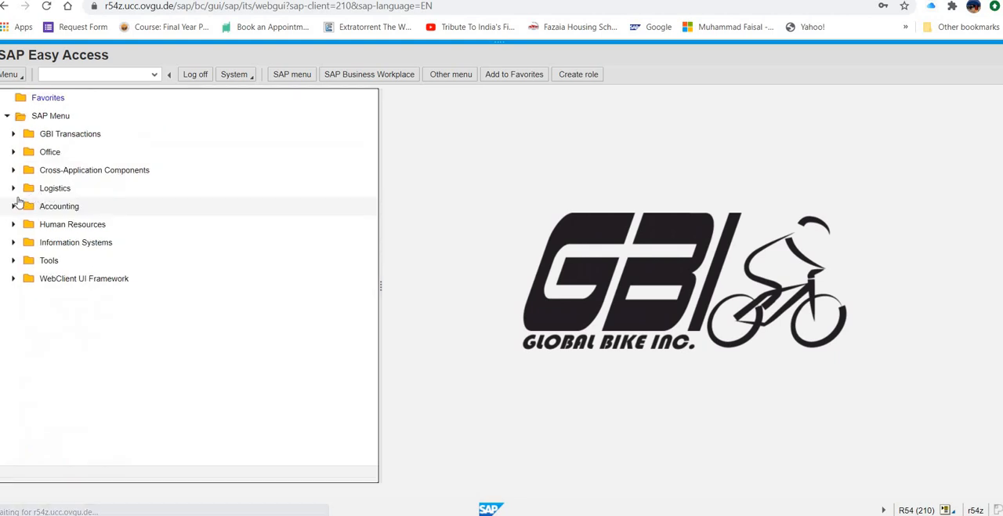
Step: Open the Incoming Payments transaction in Document Entry of Accounts Receivable under Financial Accounting
{"action": "left_click", "coordinate": [13, 208]}
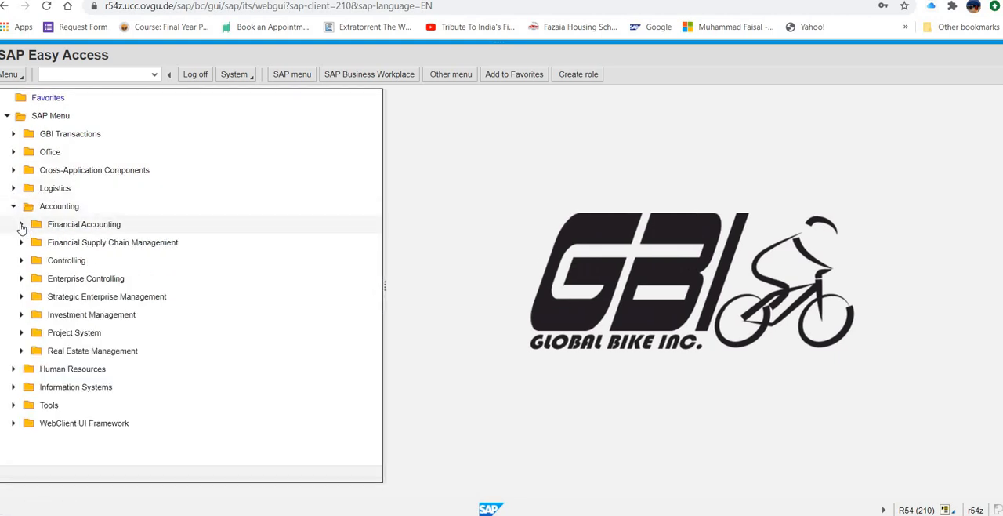
{"action": "left_click", "coordinate": [21, 225]}
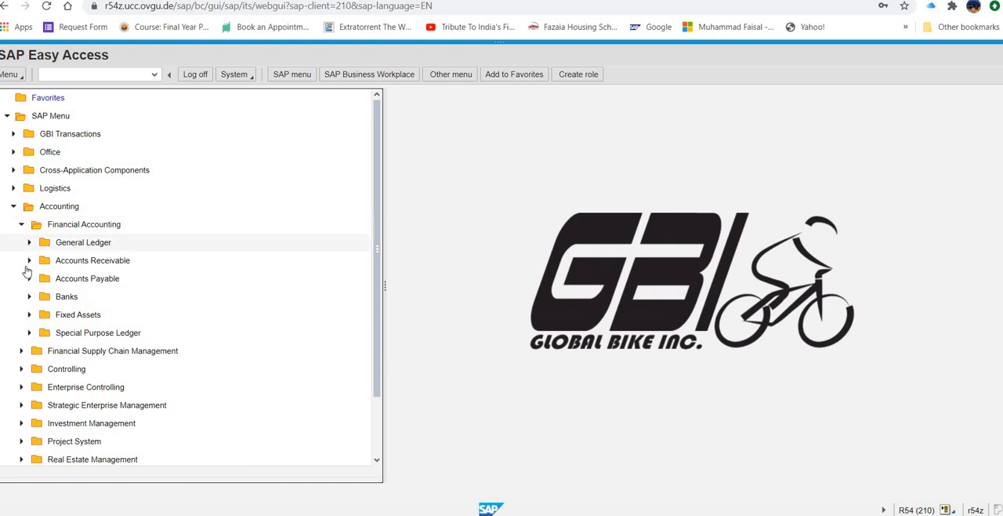
{"action": "left_click", "coordinate": [29, 261]}
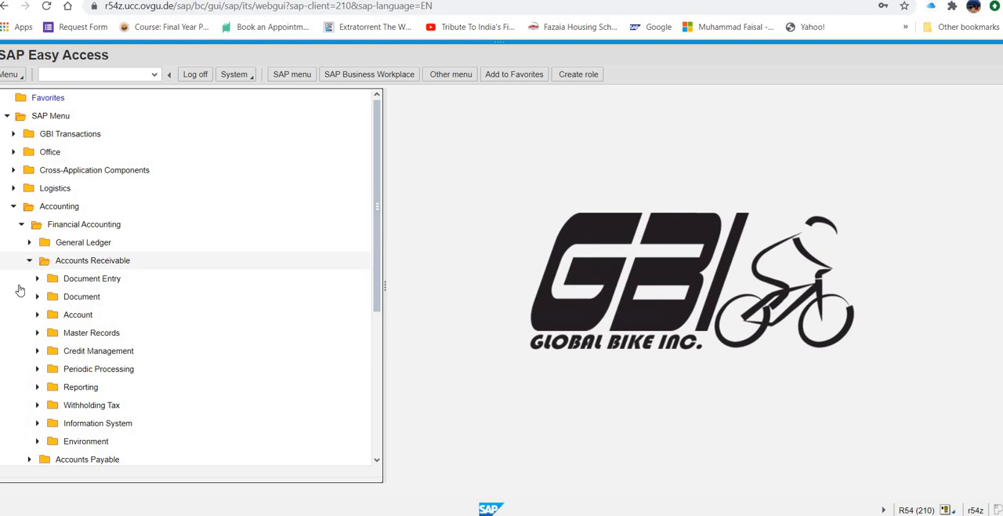
{"action": "left_click", "coordinate": [37, 280]}
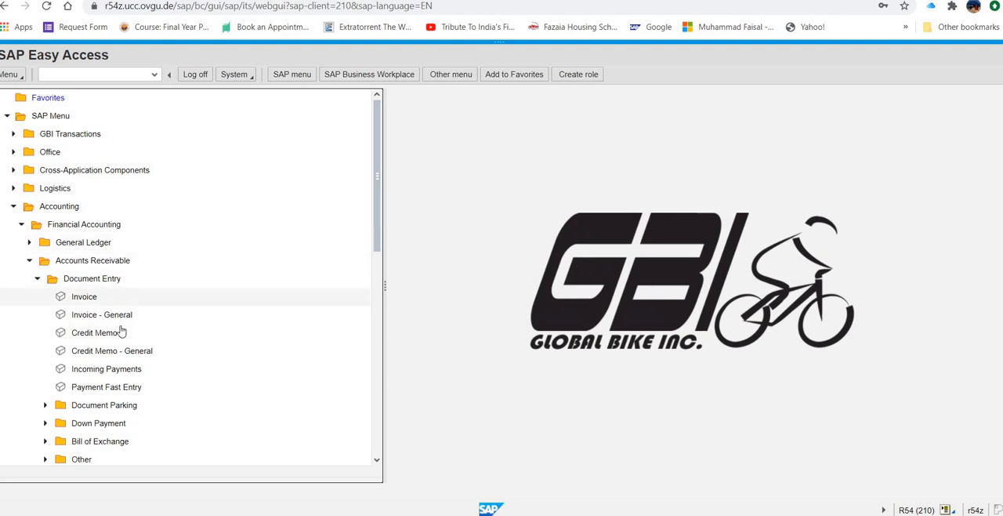
{"action": "left_click", "coordinate": [139, 373]}
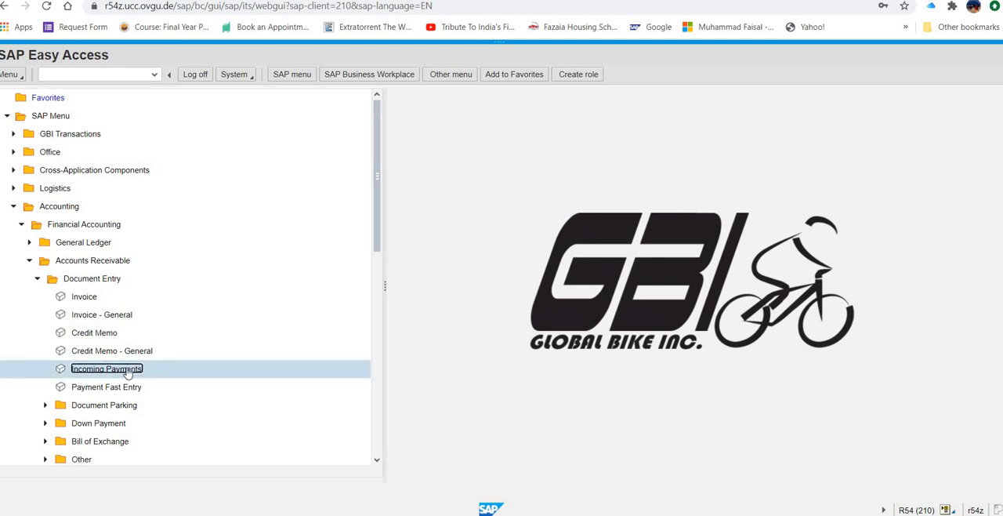
{"action": "double_click", "coordinate": [125, 372]}
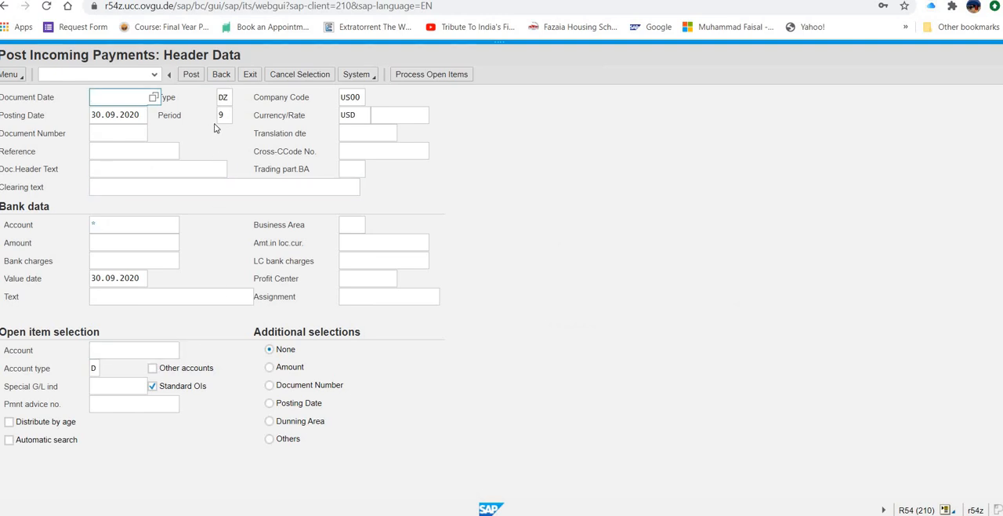
Step: Set the payment's document date to 30.09.2020 and enter the bank account number with an amount of 20092.50
{"action": "left_click", "coordinate": [155, 97]}
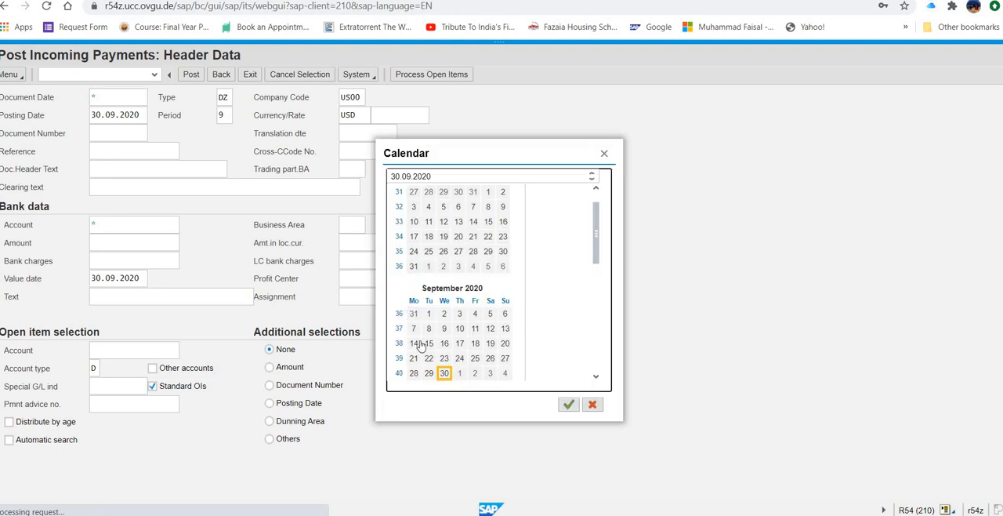
{"action": "double_click", "coordinate": [444, 373]}
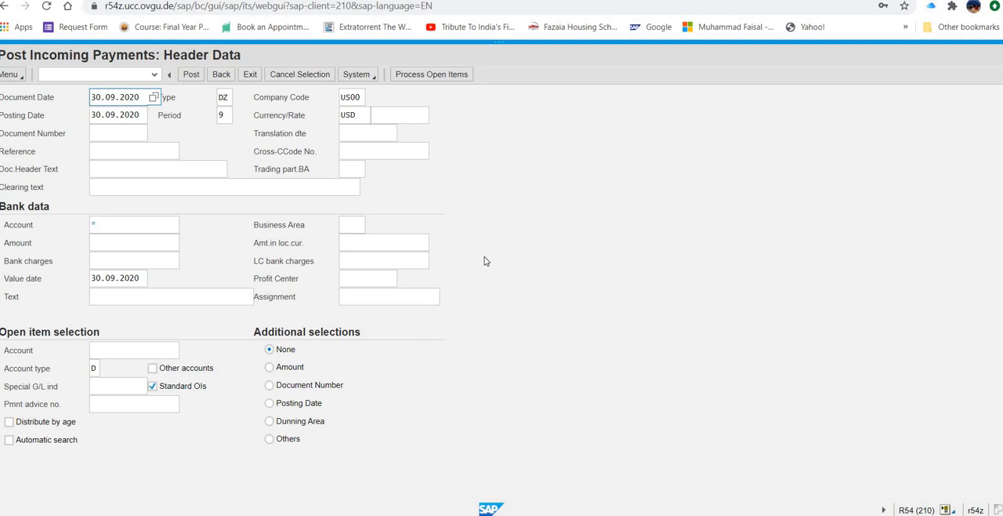
{"action": "left_click", "coordinate": [131, 227]}
{"action": "left_click", "coordinate": [156, 223]}
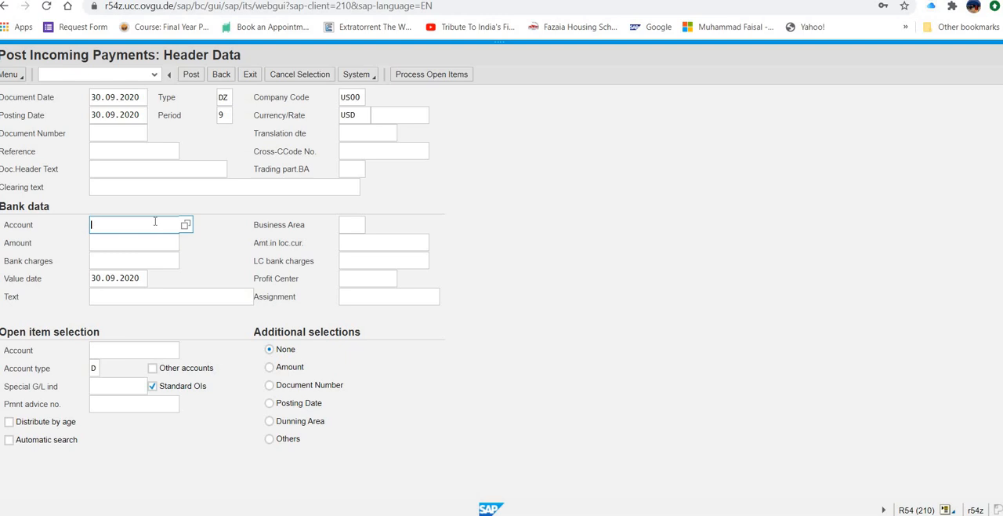
{"action": "type", "text": "100000"}
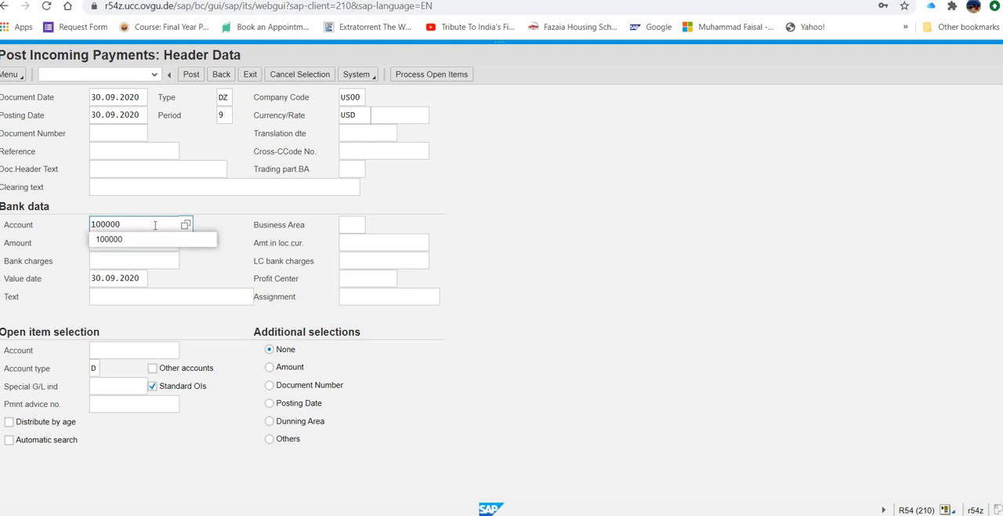
{"action": "left_click", "coordinate": [159, 239]}
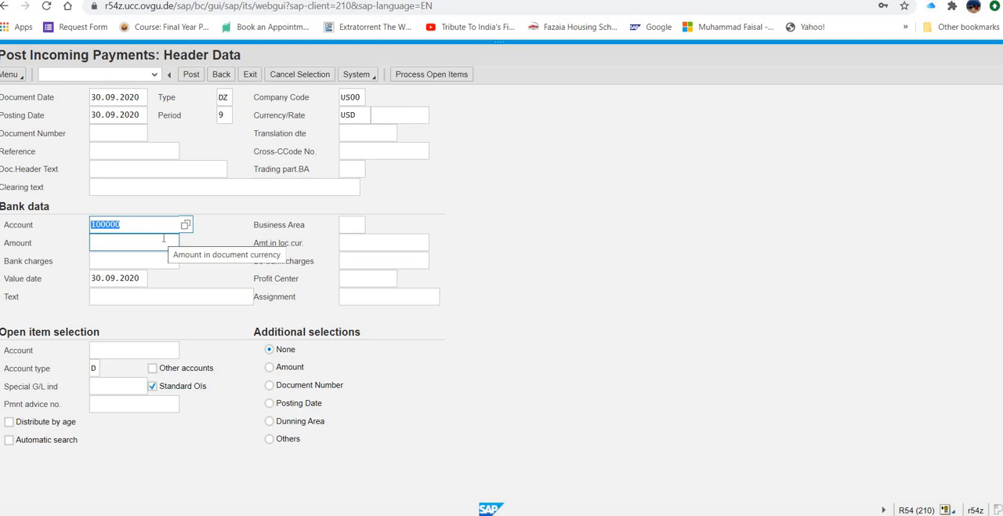
{"action": "left_click", "coordinate": [163, 239]}
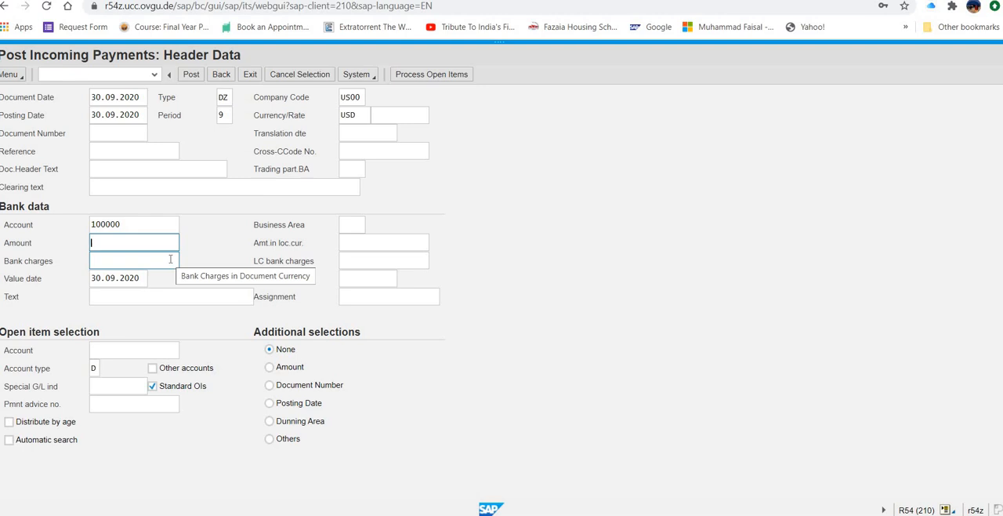
{"action": "type", "text": "20"}
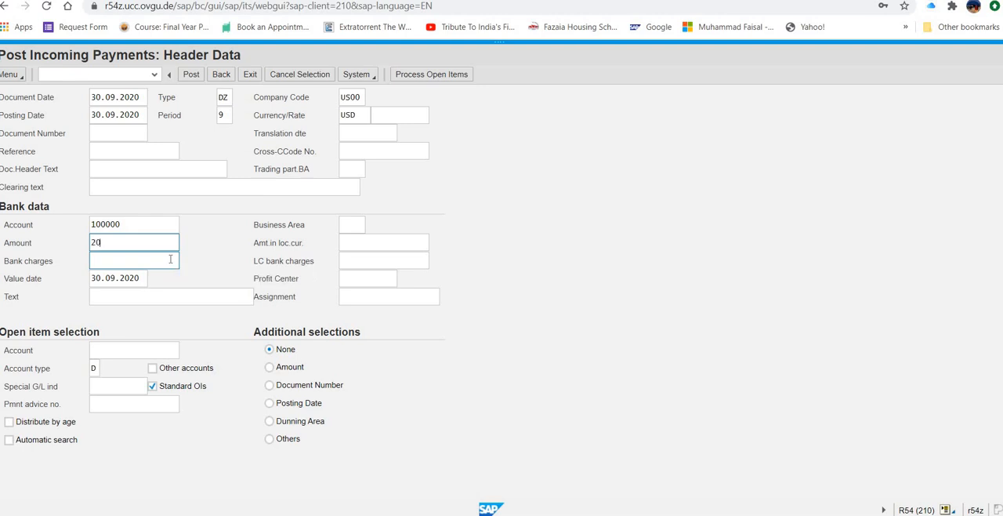
{"action": "type", "text": "092.50"}
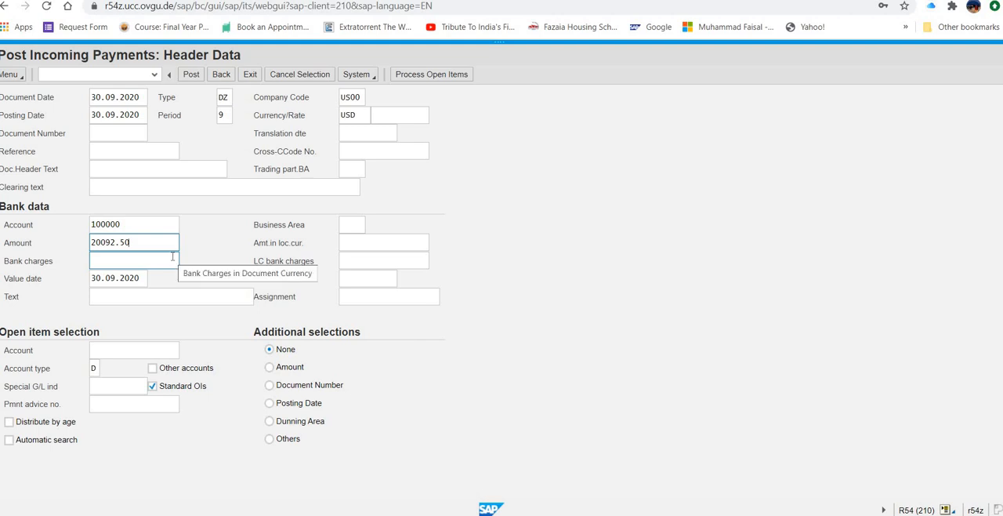
Step: Enter the customer's account number for open item selection and try to process the open items
{"action": "left_click", "coordinate": [103, 349]}
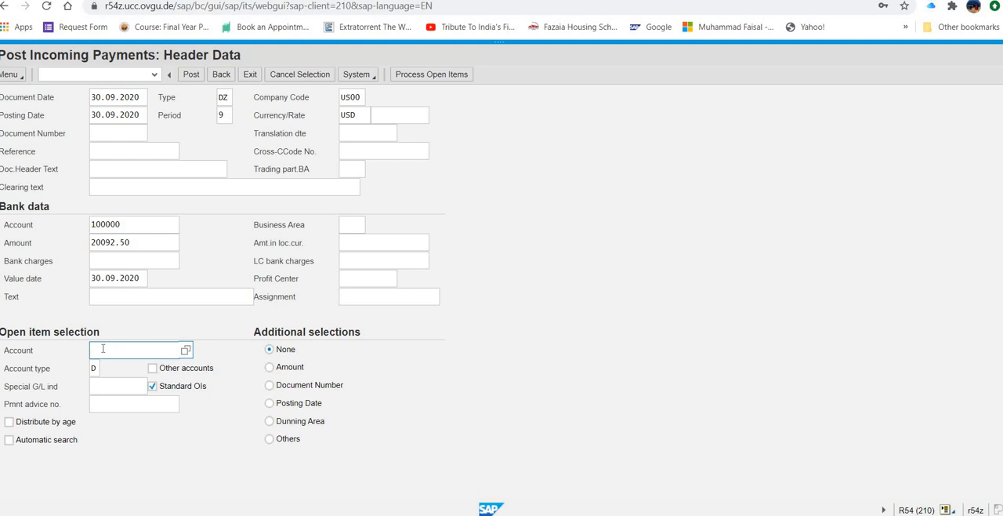
{"action": "type", "text": "25469"}
{"action": "key", "text": "Return"}
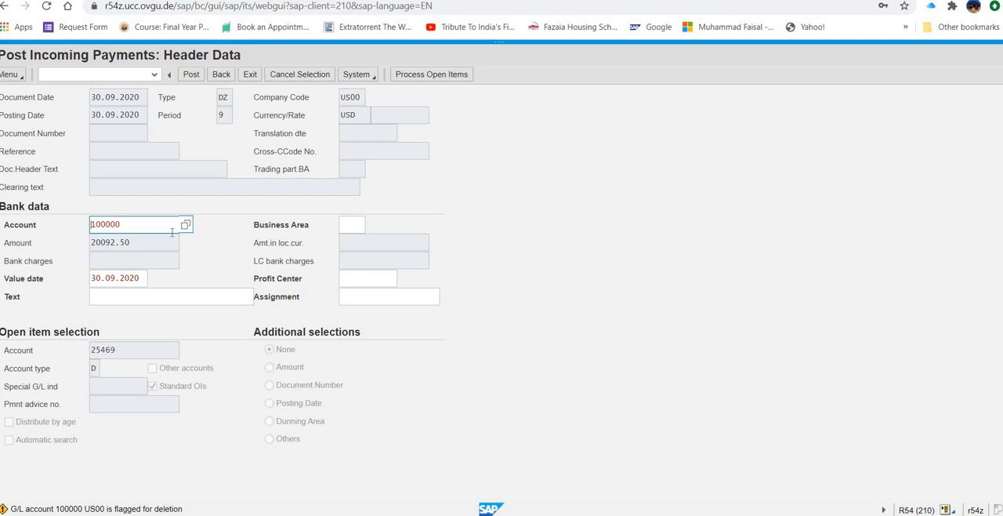
{"action": "left_click", "coordinate": [444, 75]}
Step: Exit the incoming payment entry and discard its data
{"action": "left_click", "coordinate": [226, 74]}
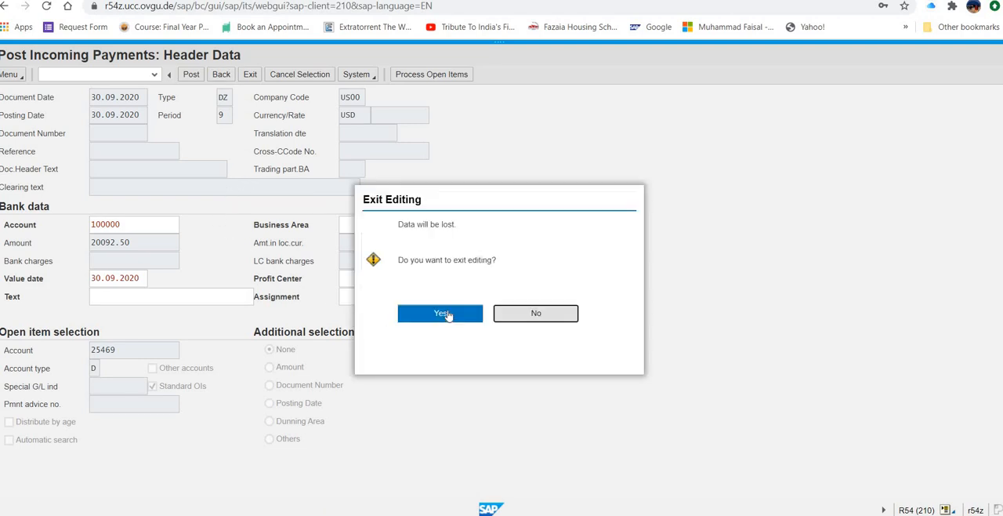
{"action": "left_click", "coordinate": [510, 314]}
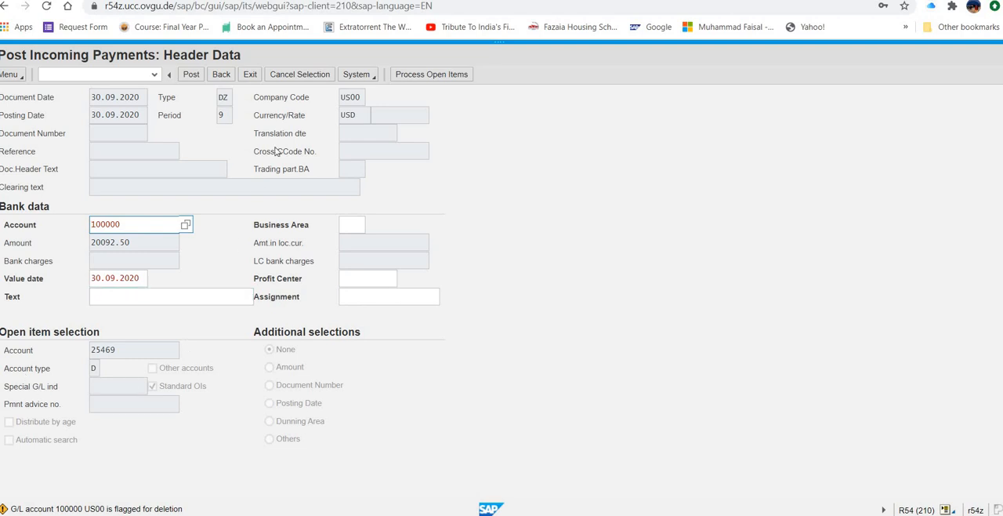
{"action": "left_click", "coordinate": [406, 78]}
{"action": "left_click", "coordinate": [250, 75]}
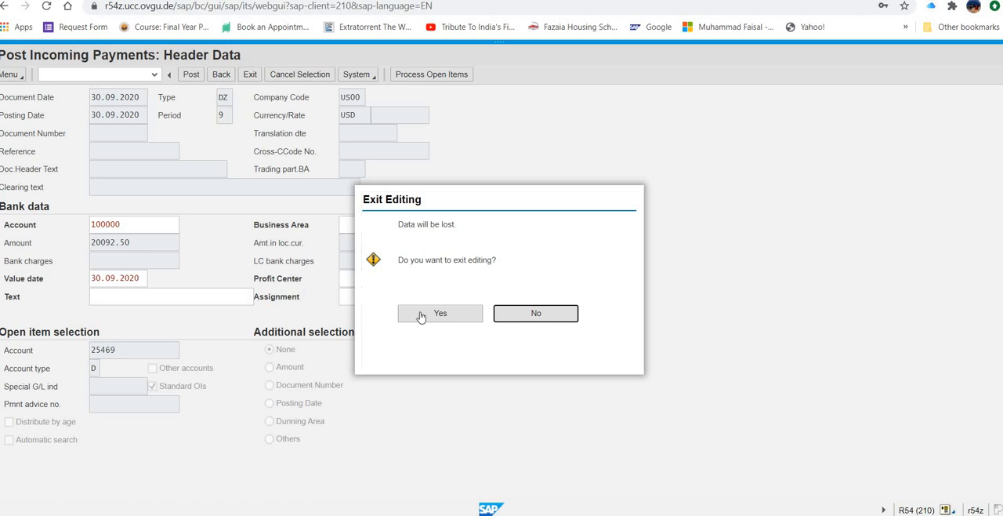
{"action": "left_click", "coordinate": [421, 315]}
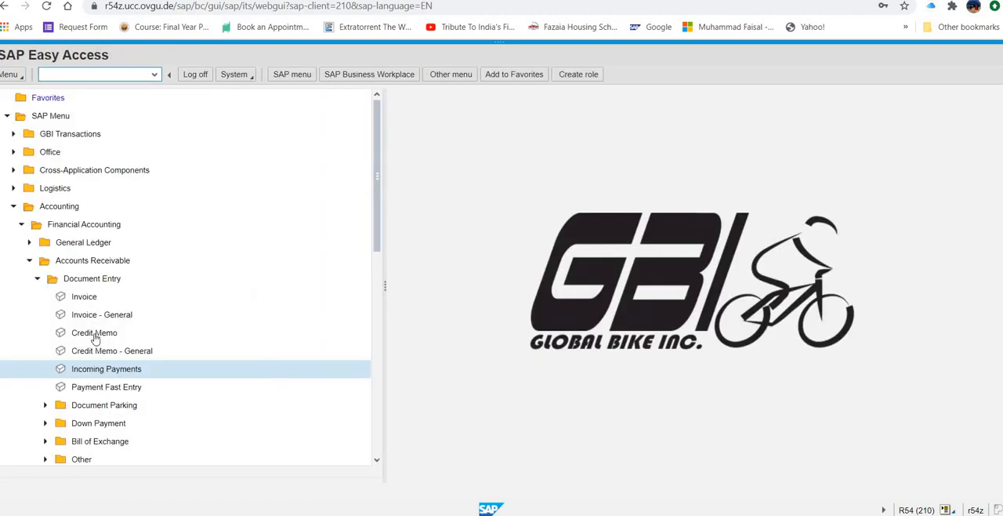
Step: Start a fresh incoming payment dated 30.09.2020 with the bank account number and an amount of 20092.50
{"action": "double_click", "coordinate": [106, 375]}
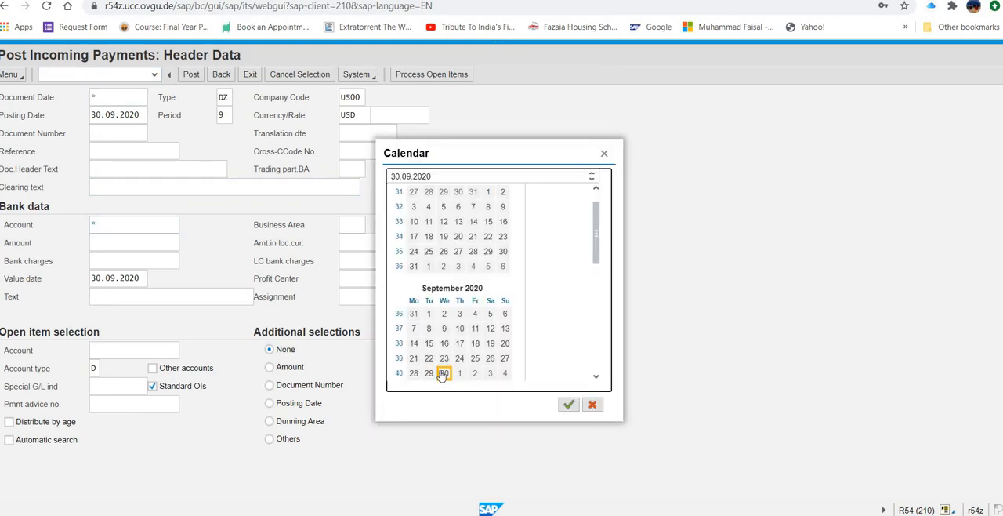
{"action": "left_click", "coordinate": [442, 375]}
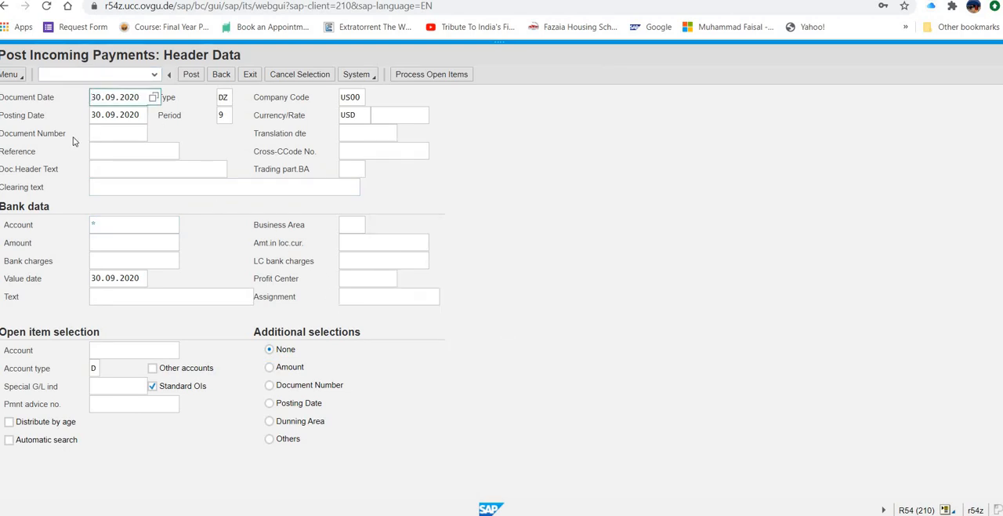
{"action": "left_click", "coordinate": [95, 222]}
{"action": "type", "text": "100000"}
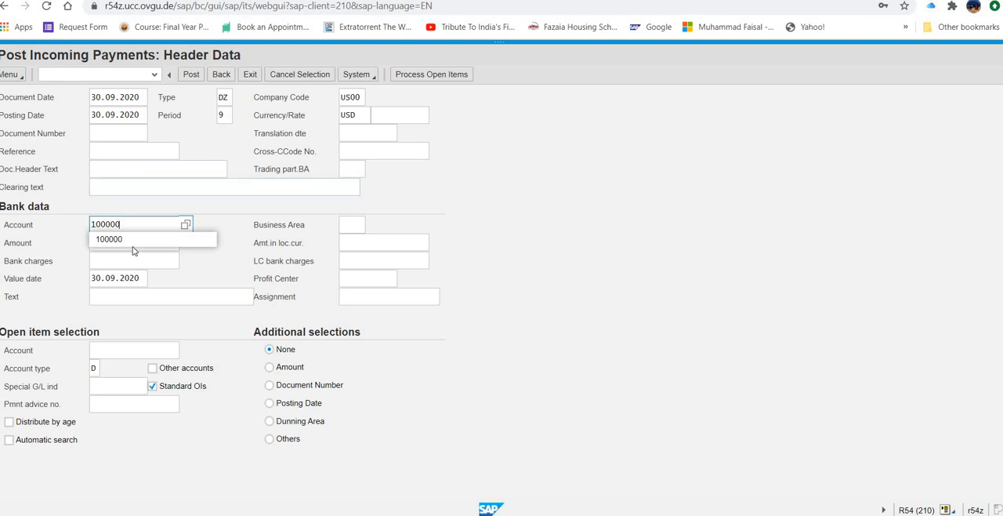
{"action": "left_click", "coordinate": [133, 248]}
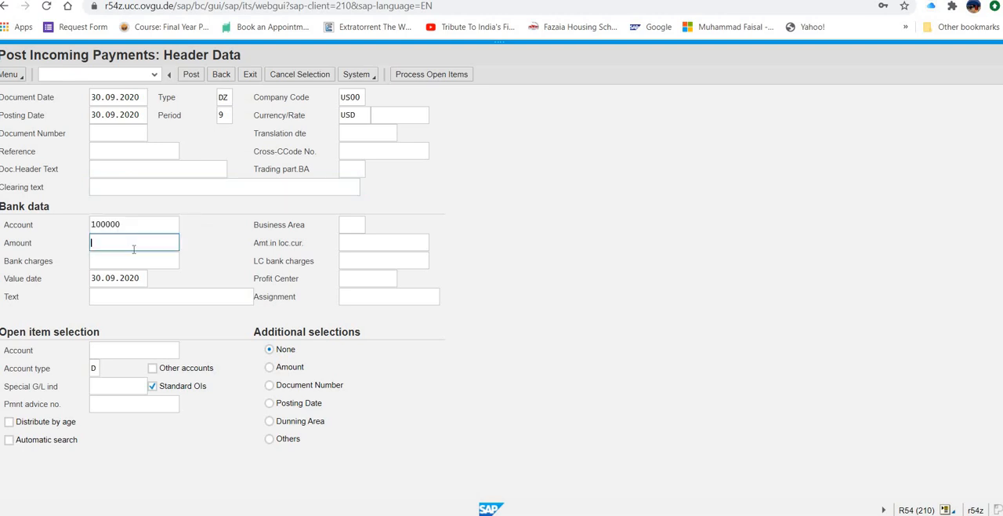
{"action": "type", "text": "20092.50"}
{"action": "left_click", "coordinate": [134, 258]}
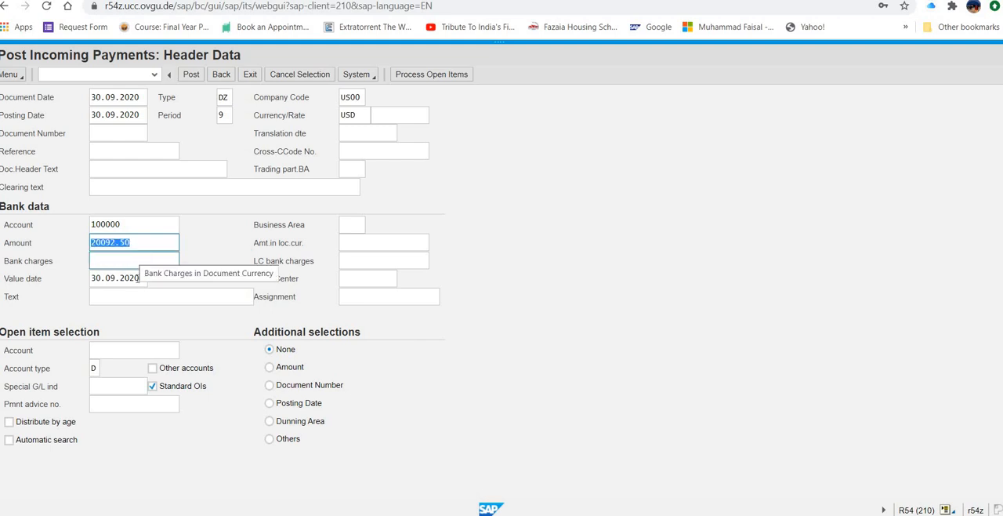
Step: Fill in the customer's account number under open item selection and try processing the open items again
{"action": "left_click", "coordinate": [131, 352]}
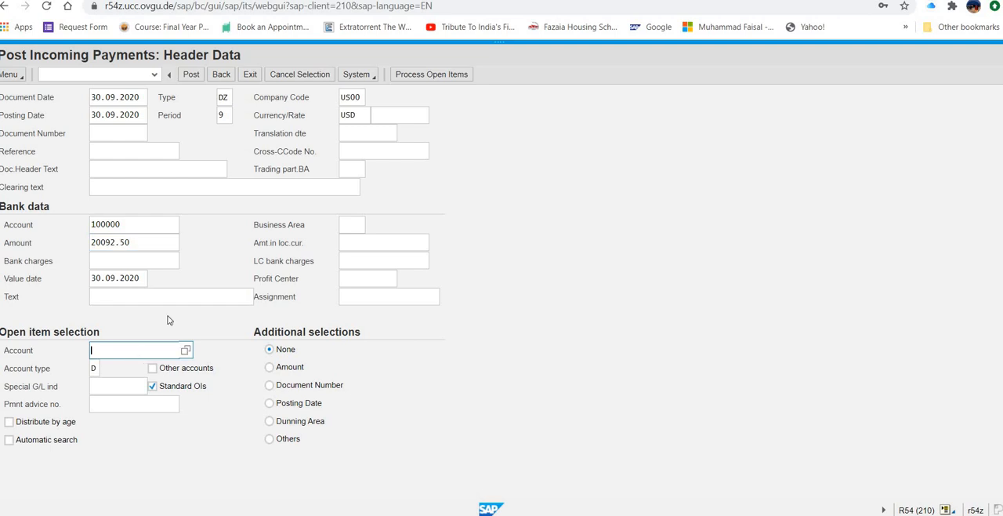
{"action": "type", "text": "25469"}
{"action": "left_click", "coordinate": [391, 243]}
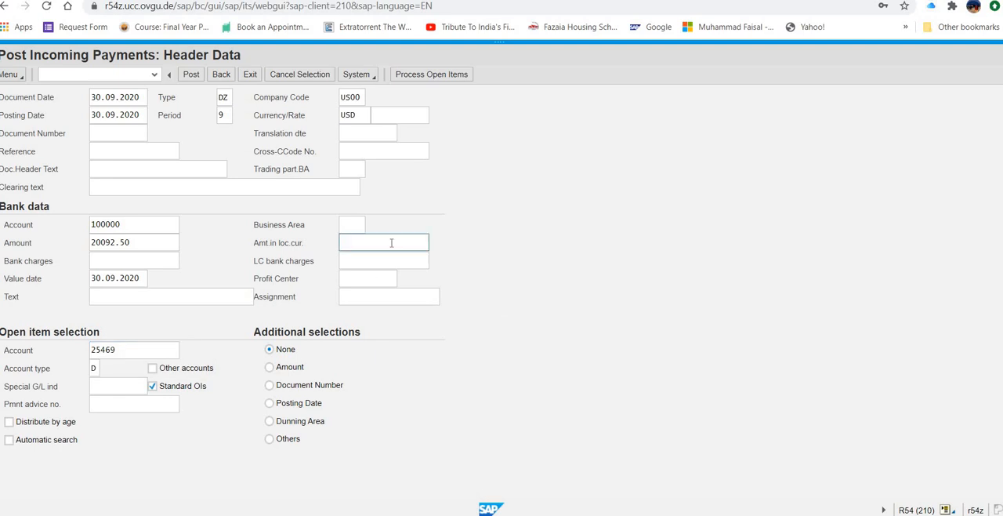
{"action": "left_click", "coordinate": [432, 74]}
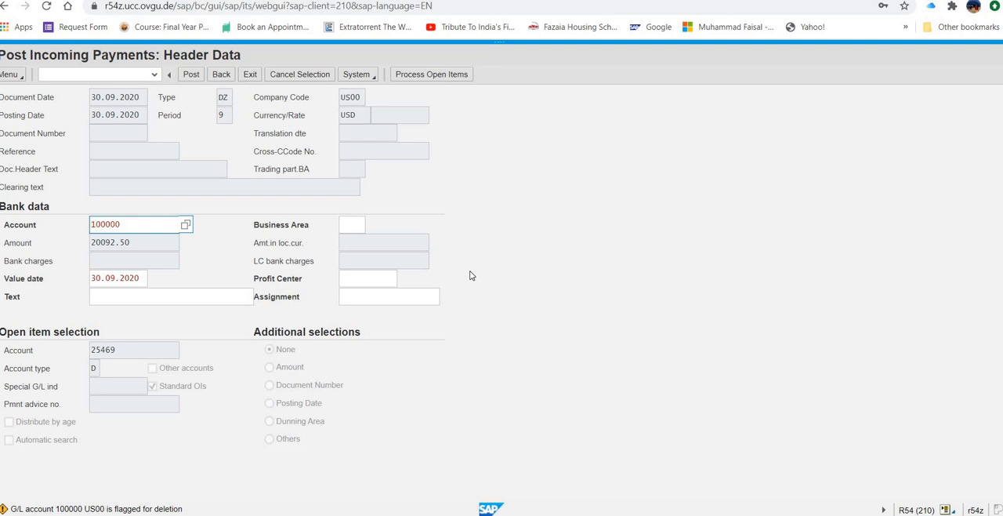
Step: Try to post the incoming payment, and discard the entry on leaving
{"action": "left_click", "coordinate": [147, 295]}
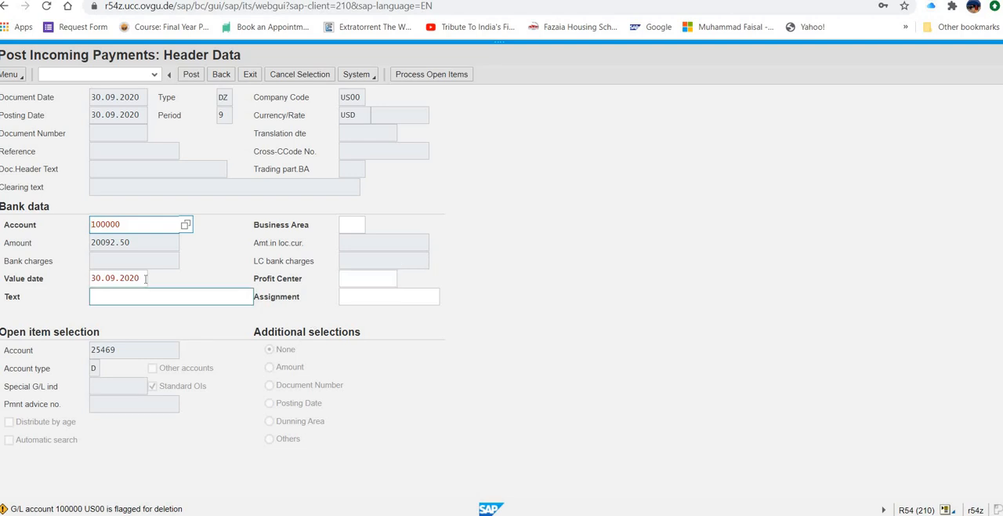
{"action": "left_click", "coordinate": [146, 278]}
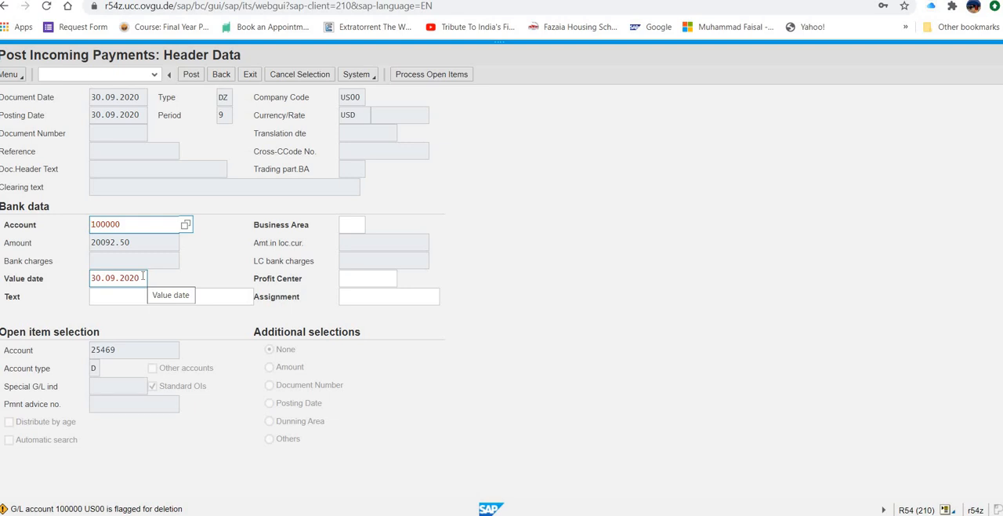
{"action": "left_click", "coordinate": [194, 76]}
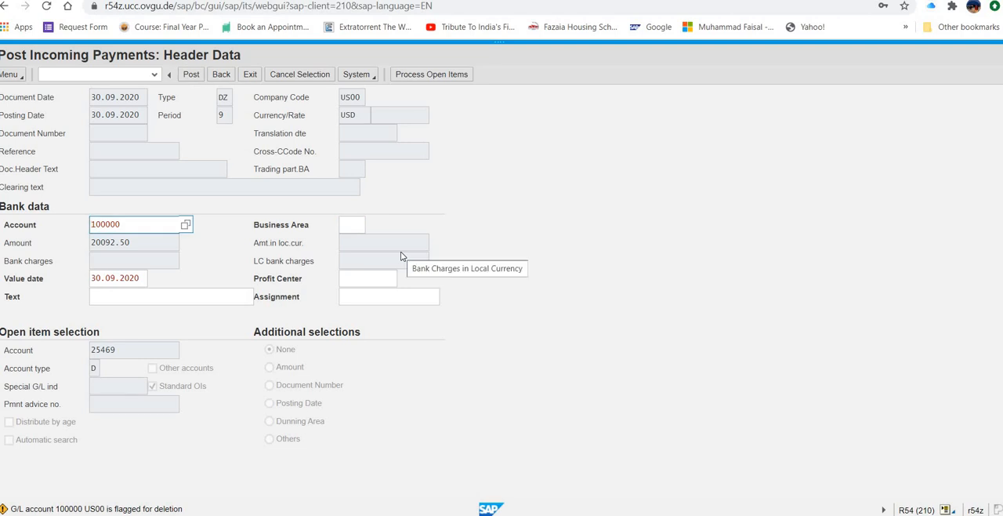
{"action": "left_click", "coordinate": [193, 75]}
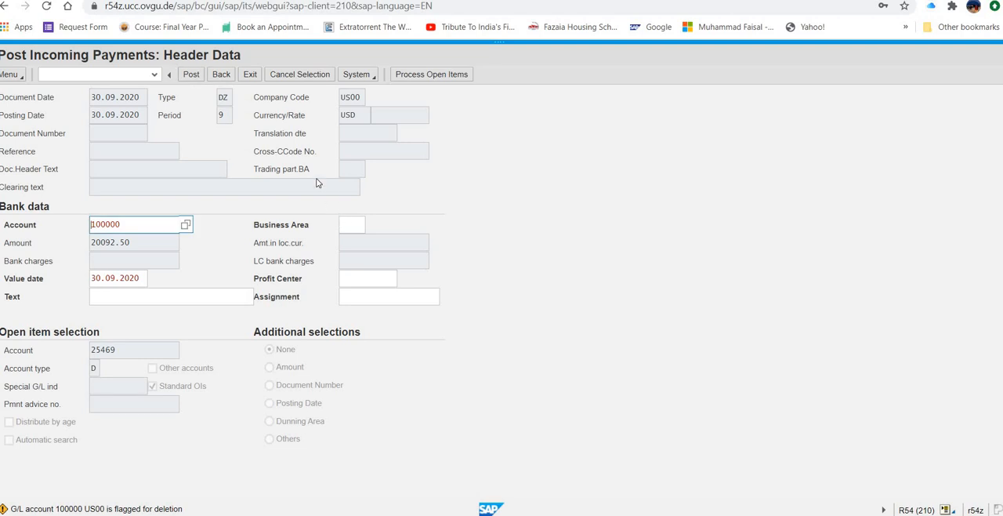
{"action": "left_click", "coordinate": [222, 74]}
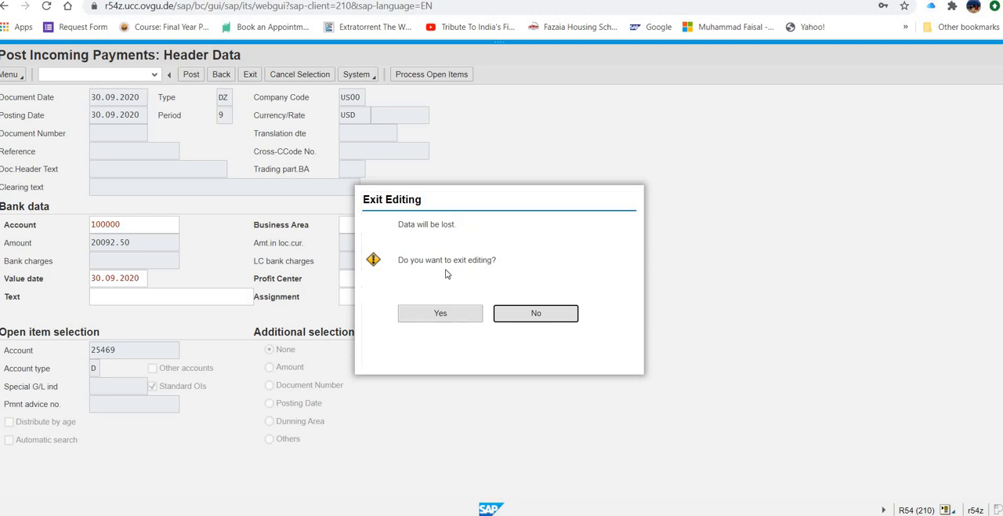
{"action": "left_click", "coordinate": [447, 319]}
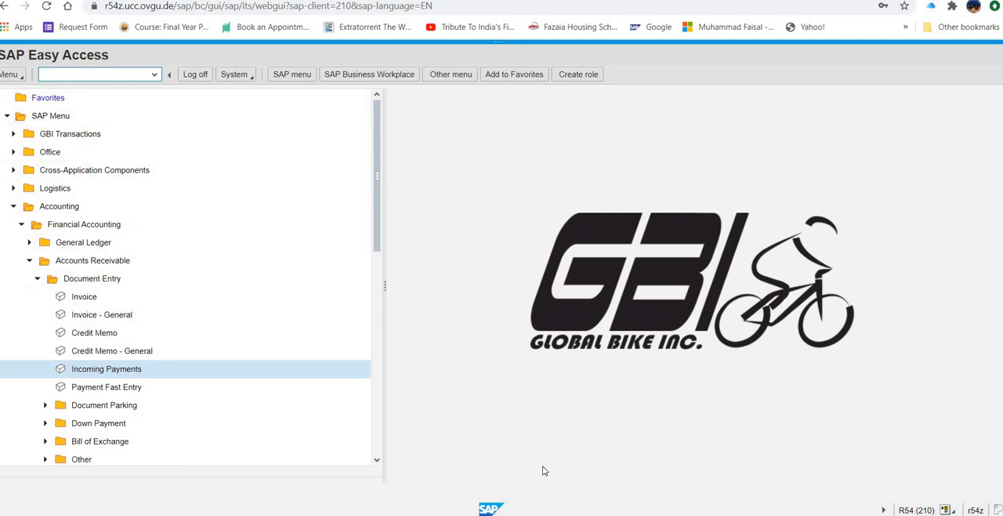
Step: Switch to the Word document with the process case list and highlight item 16, POST RECEIPT FOR CUSTOMER PAYMENT
{"action": "left_click", "coordinate": [502, 470]}
{"action": "scroll", "coordinate": [332, 231], "scroll_direction": "down", "scroll_amount": 1}
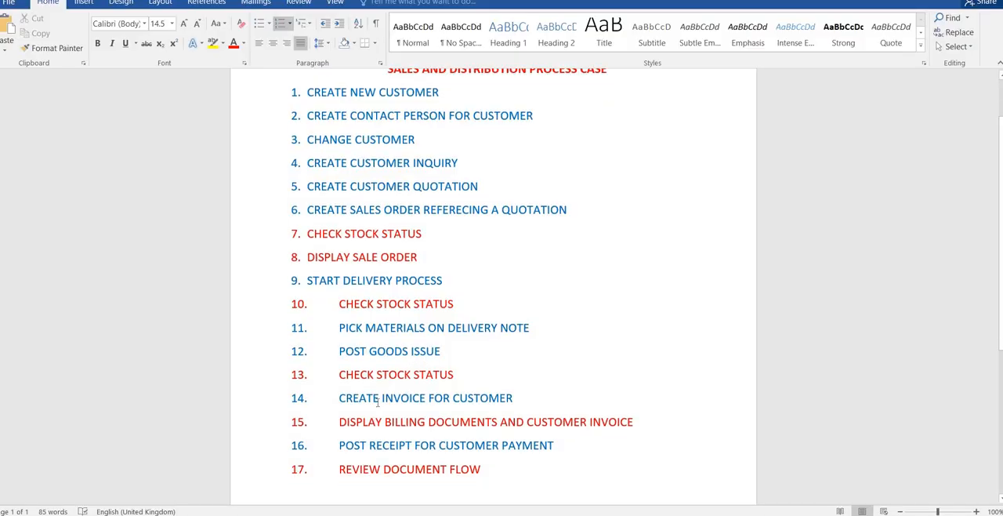
{"action": "left_click_drag", "start_coordinate": [458, 391], "coordinate": [559, 409]}
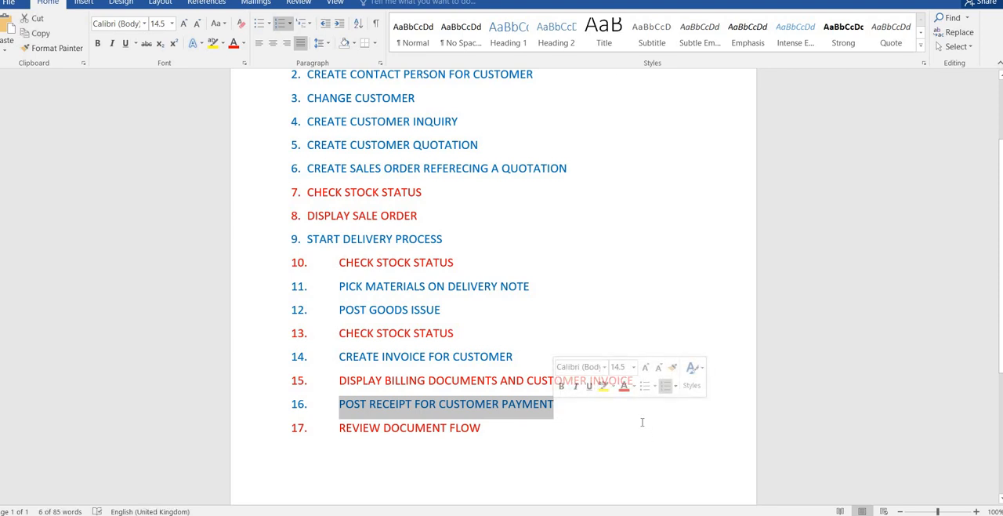